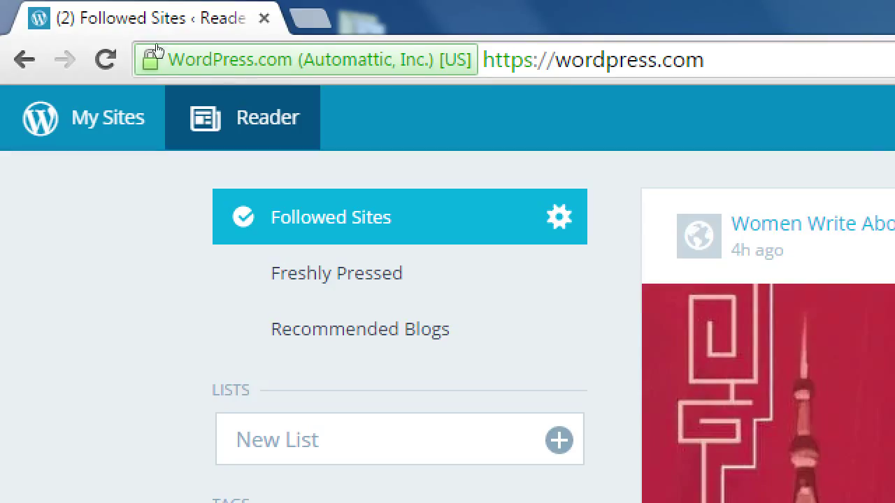
Open the WP Admin dashboard of the Victor's Bakery site and close the Stats tab.
click(41, 67)
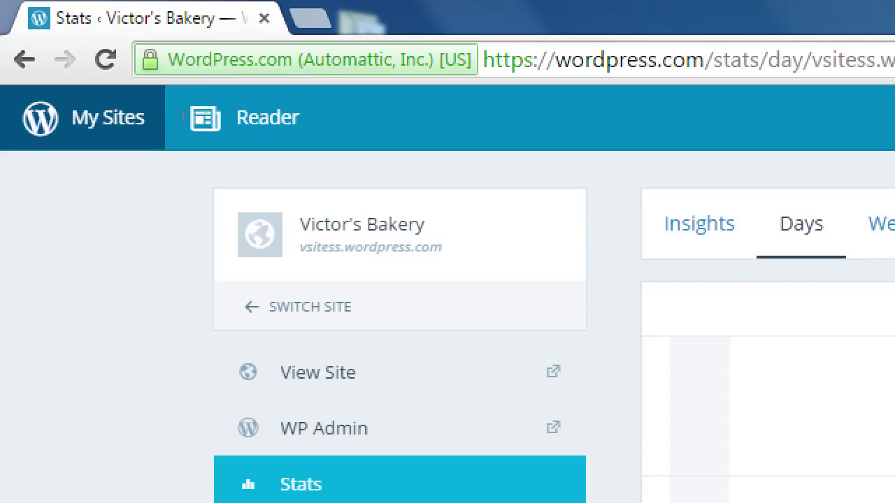
drag(310, 223, 425, 224)
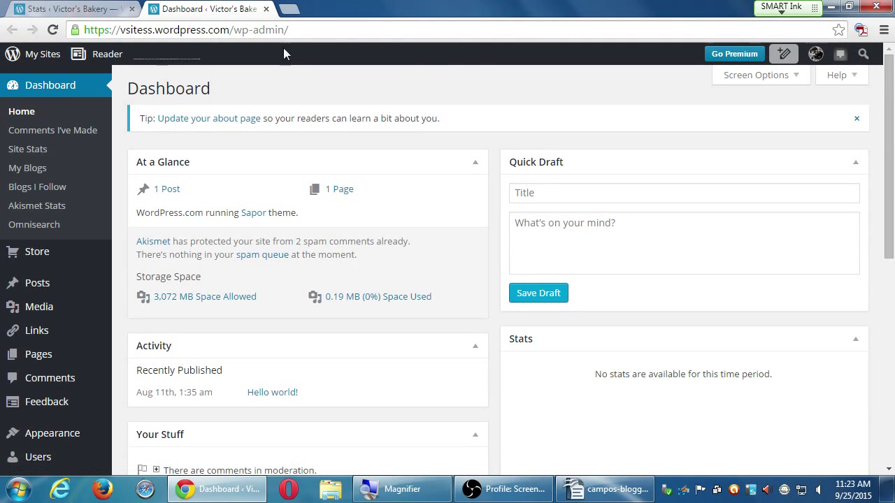
click(132, 9)
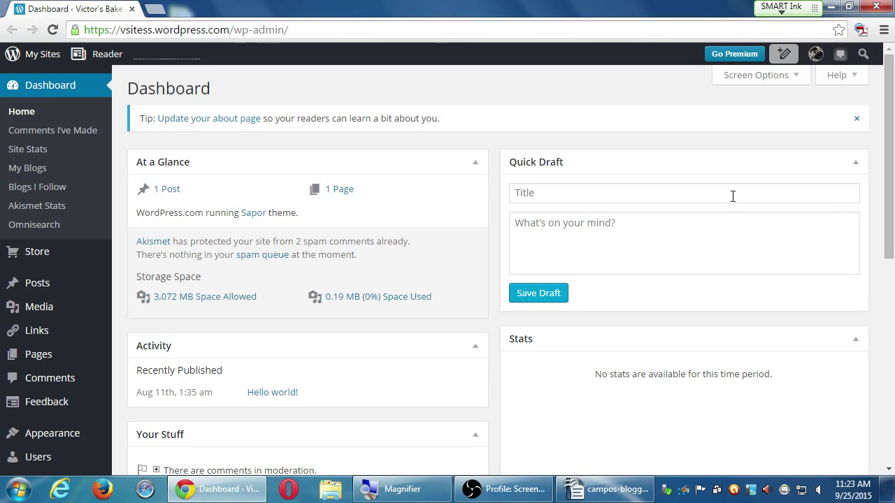
Switch to the blogging checklist in OpenOffice Writer, moving the Bullets and Numbering toolbar clear of the text, and go to the document's start.
click(590, 488)
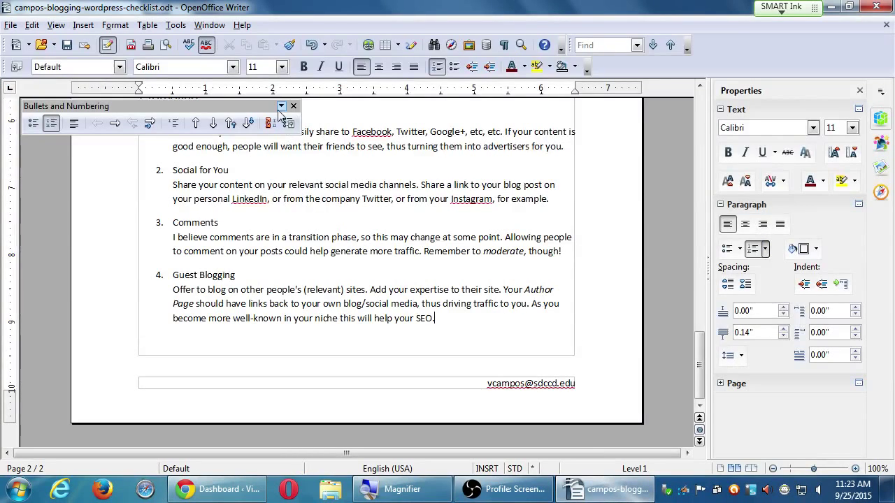
drag(278, 110, 859, 427)
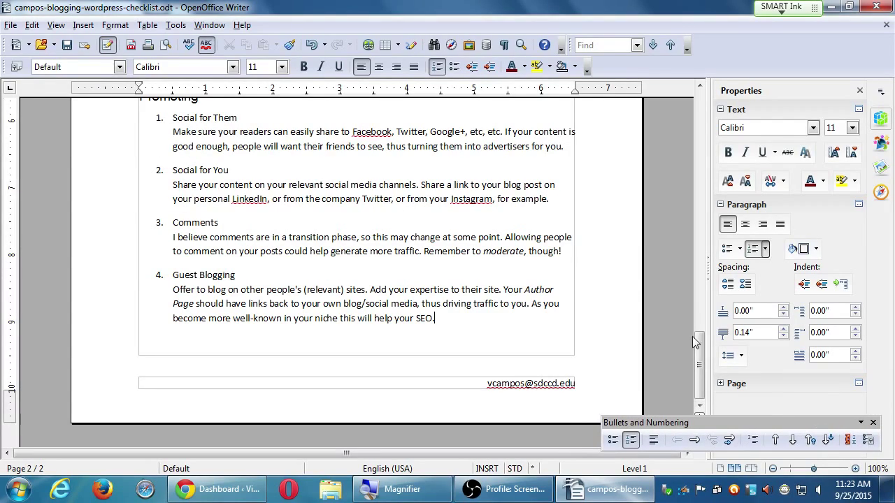
drag(692, 336, 684, 150)
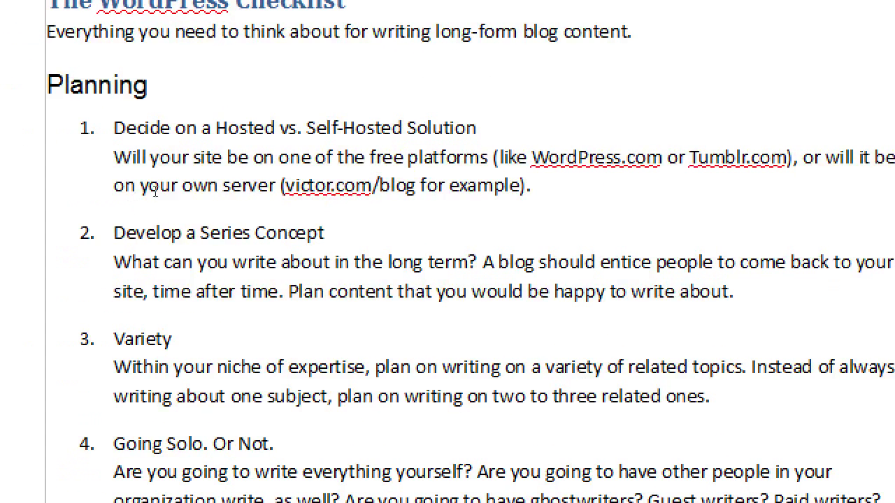
Review the checklist's Planning section, highlighting key words in the hosting, series concept, variety and solo-writing items.
key(ctrl+shift+Left)
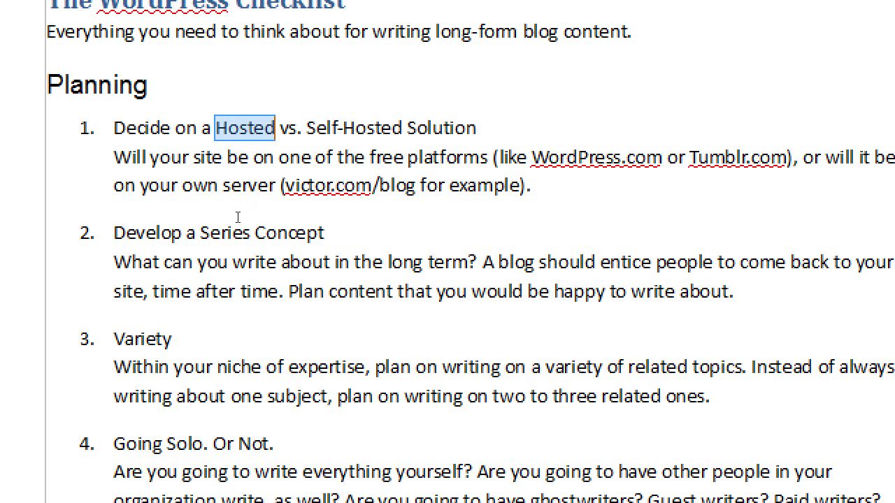
drag(201, 233, 308, 234)
key(ctrl+Down)
key(ctrl+Down)
key(shift+Right)
key(shift+Right)
key(shift+Right)
key(shift+Right)
key(shift+Right)
key(shift+Right)
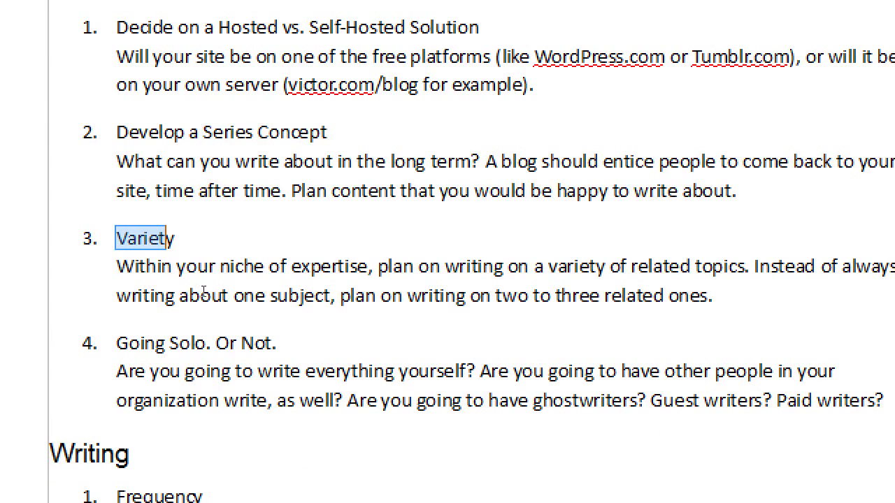
drag(144, 344, 240, 343)
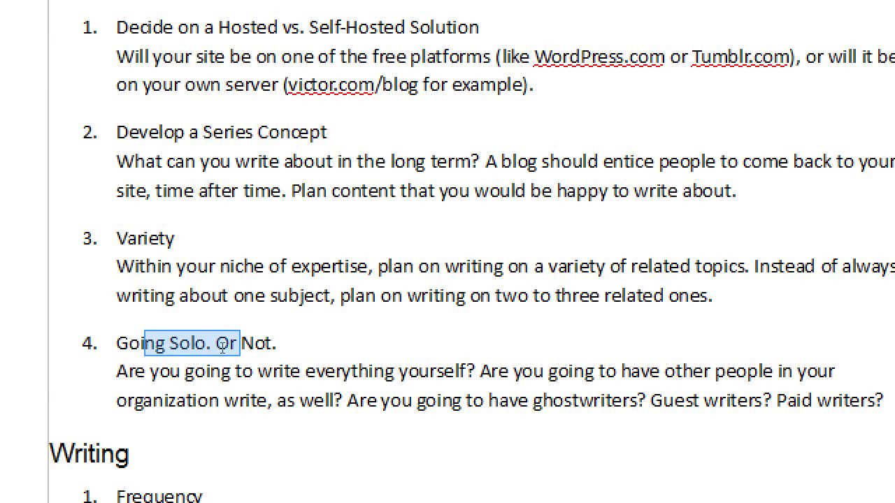
Review the checklist's Writing section, from Frequency through Links, Organizing and Read More.
scroll(242, 341, down, 6)
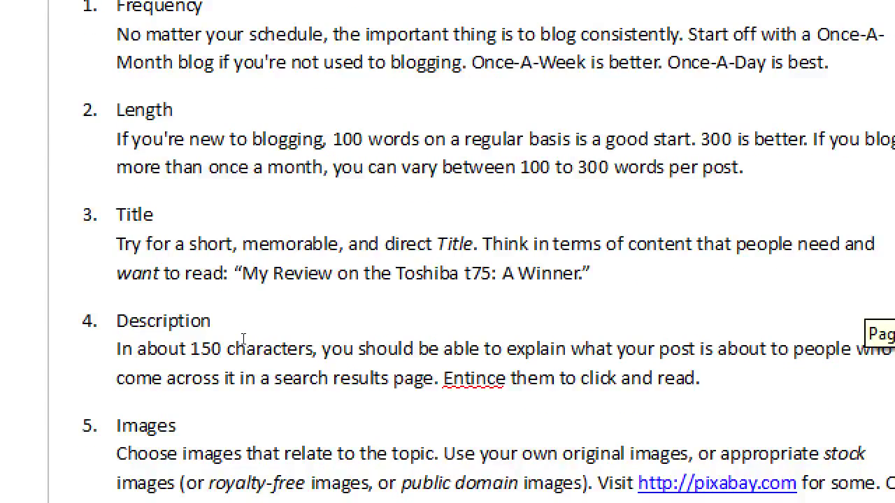
scroll(243, 339, up, 4)
scroll(243, 339, down, 2)
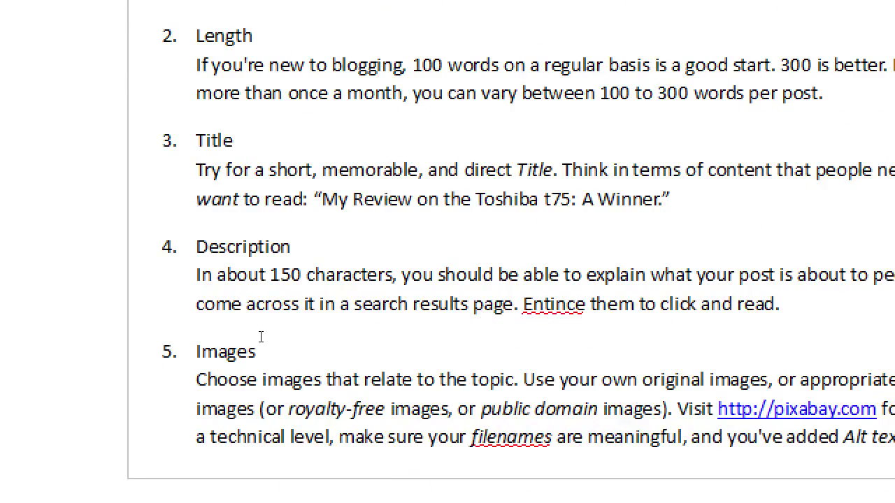
scroll(262, 337, up, 3)
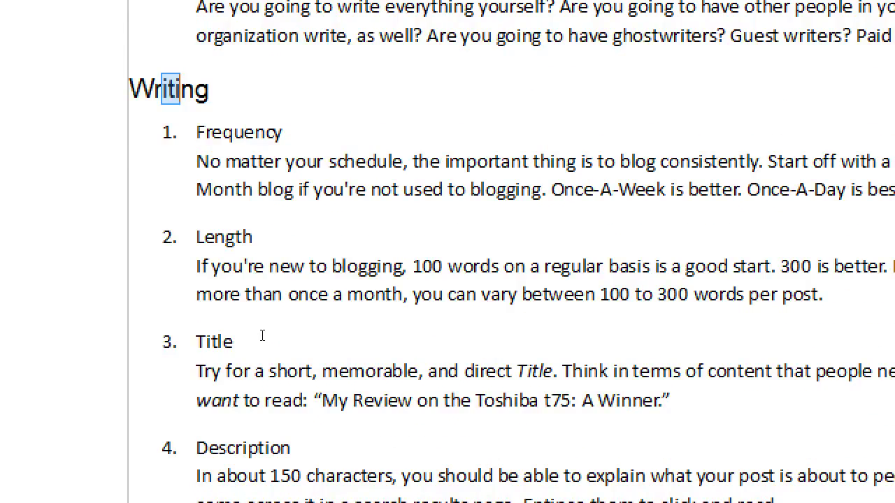
scroll(262, 337, down, 12)
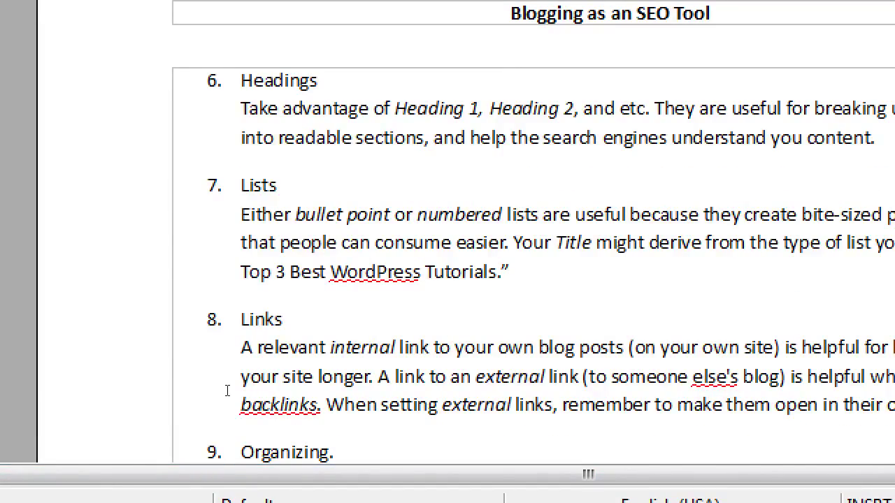
scroll(227, 391, down, 6)
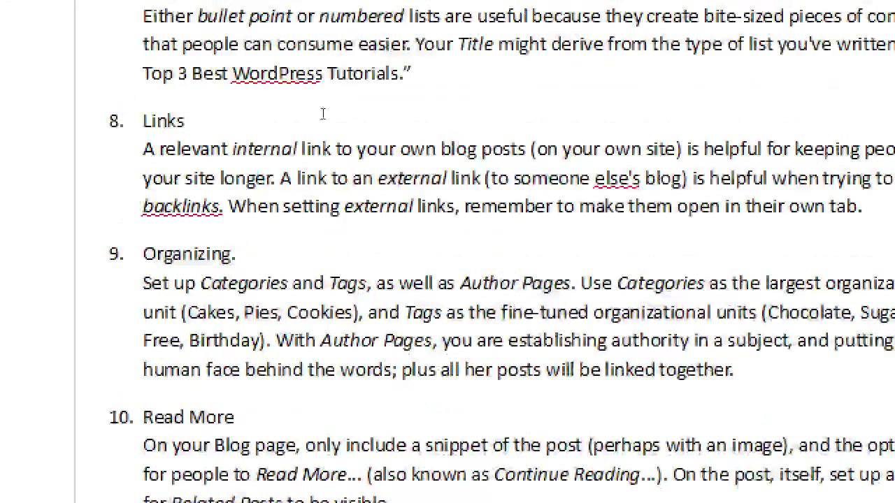
click(305, 27)
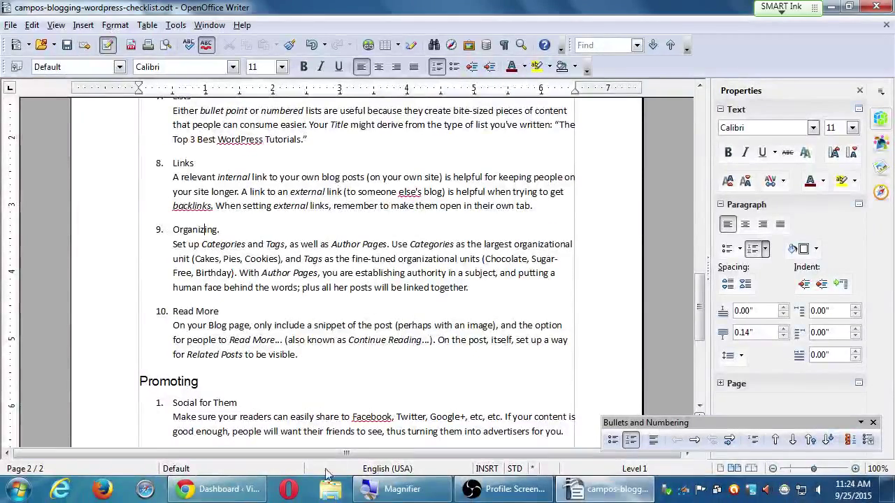
Switch back to the WordPress dashboard in Chrome and open the Categories page for posts.
click(213, 489)
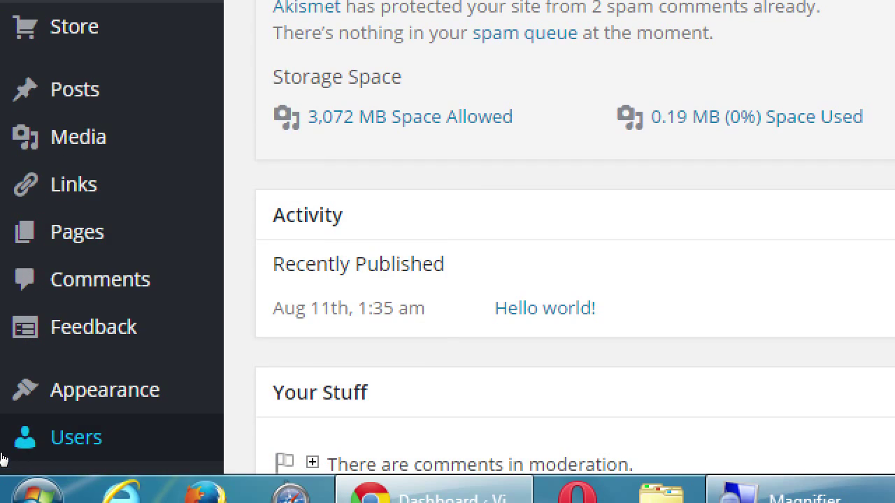
mouse_move(4, 446)
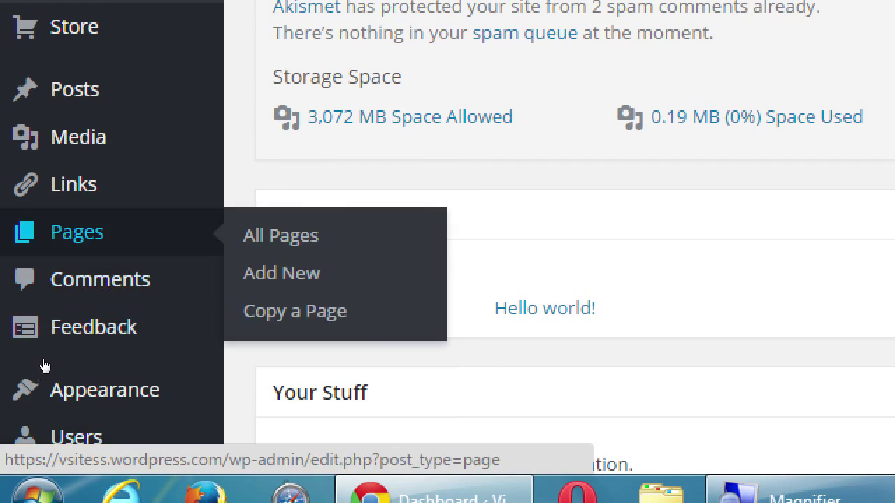
key(Tab)
key(Tab)
key(Tab)
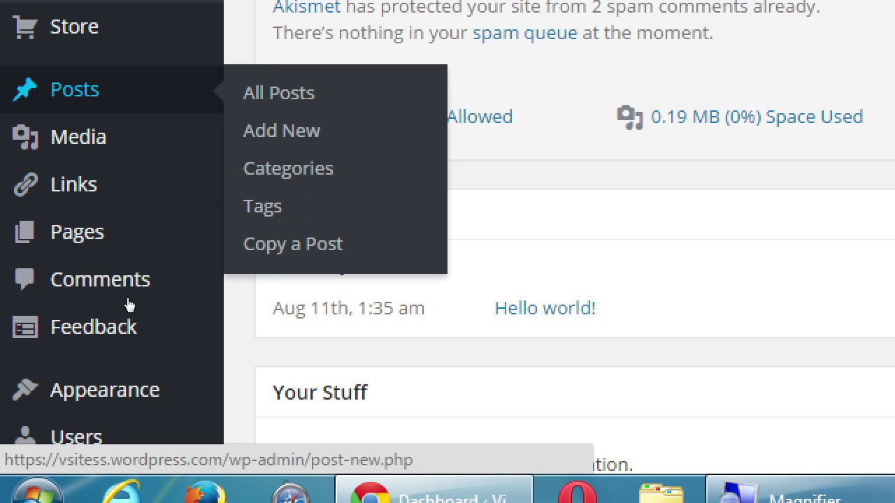
key(Return)
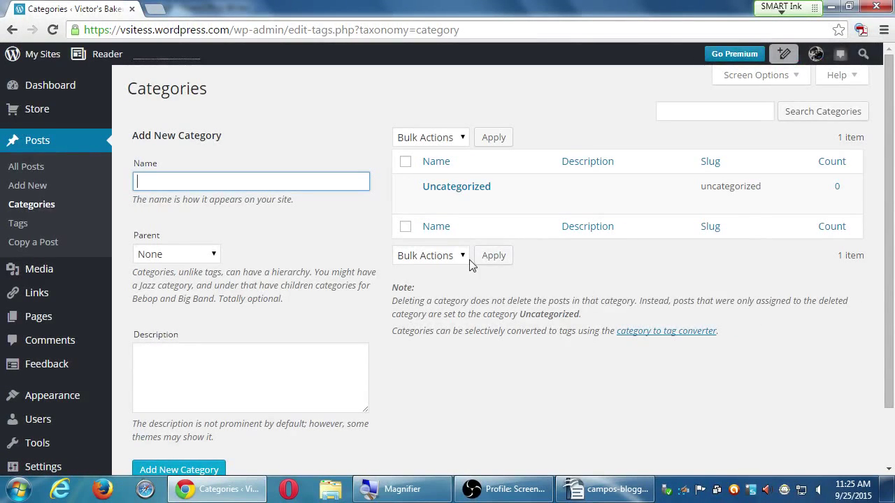
Add a new post category named Cookies with no parent.
mouse_move(644, 131)
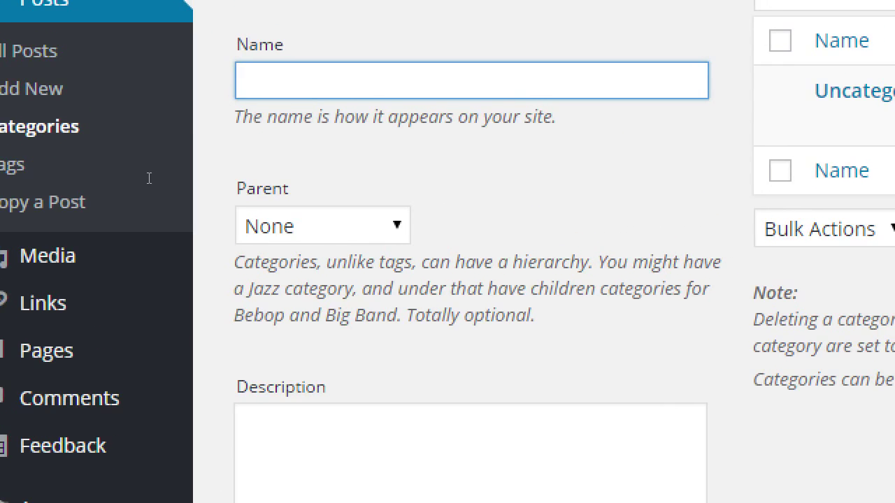
text(Cookies)
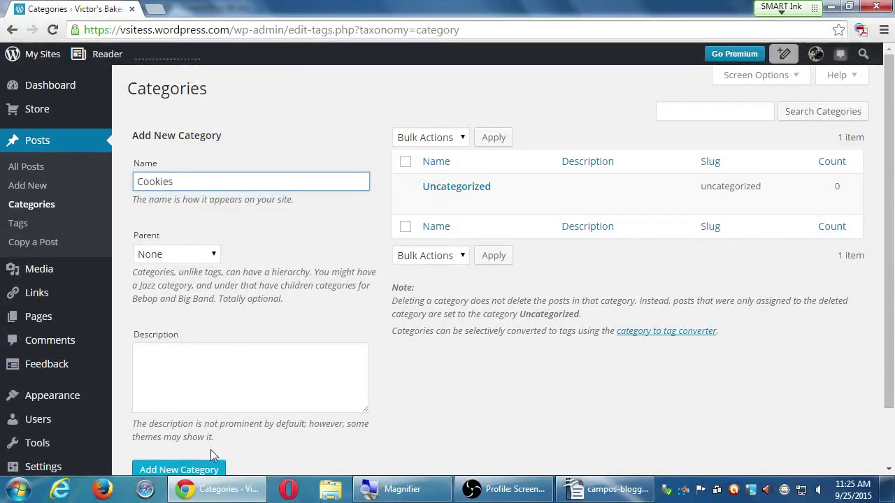
click(213, 469)
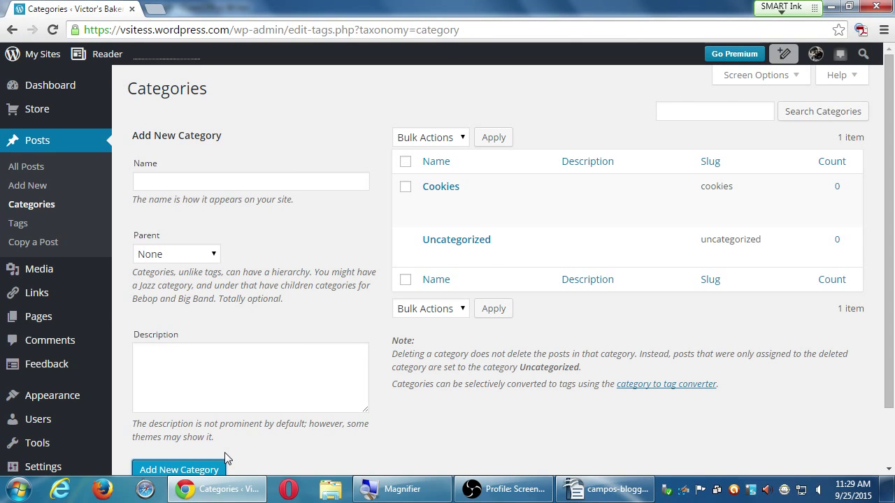
Add a new post category named Cakes with no parent.
click(308, 185)
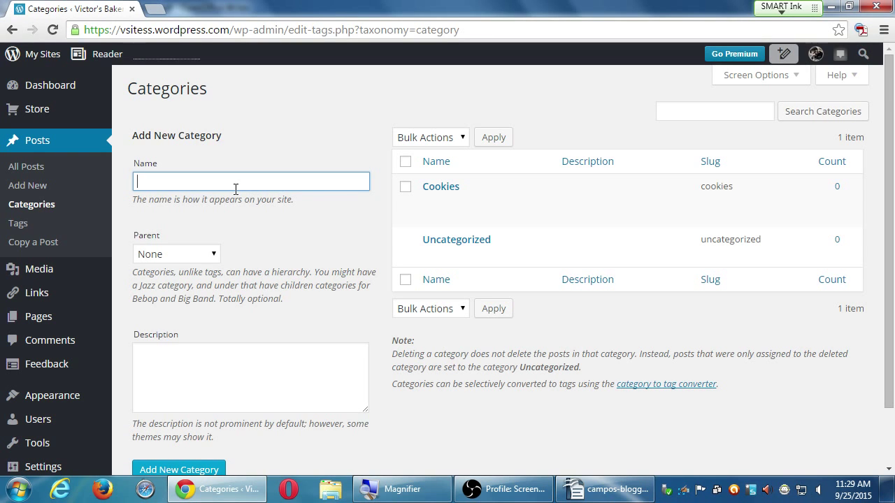
text(Cakes)
click(195, 471)
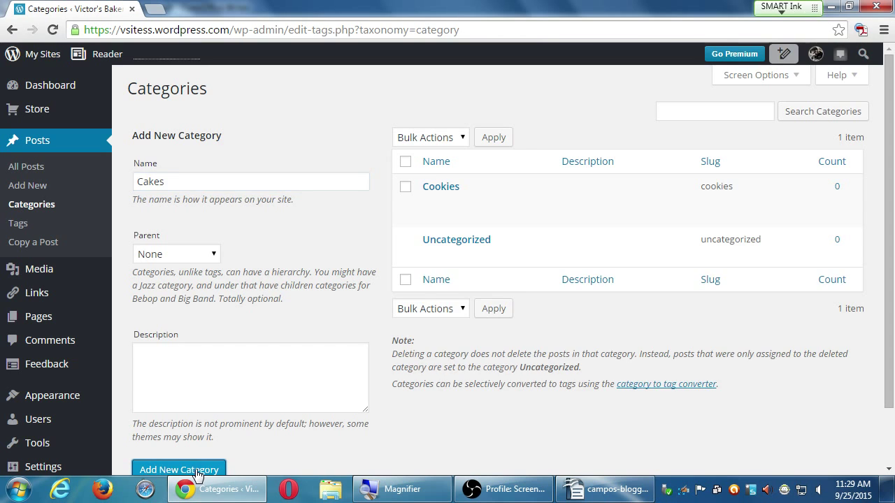
Check the available parent categories, leave the parent as None, and name the new category Pies.
click(188, 253)
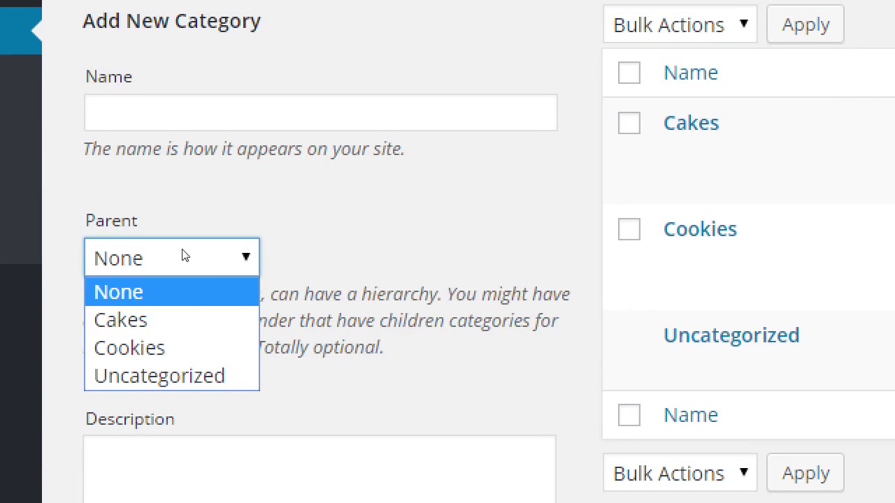
click(232, 250)
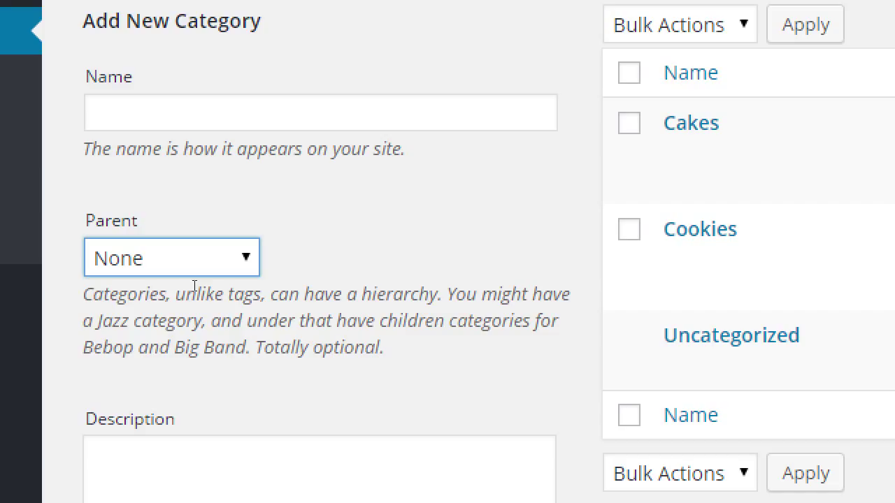
key(shift+Tab)
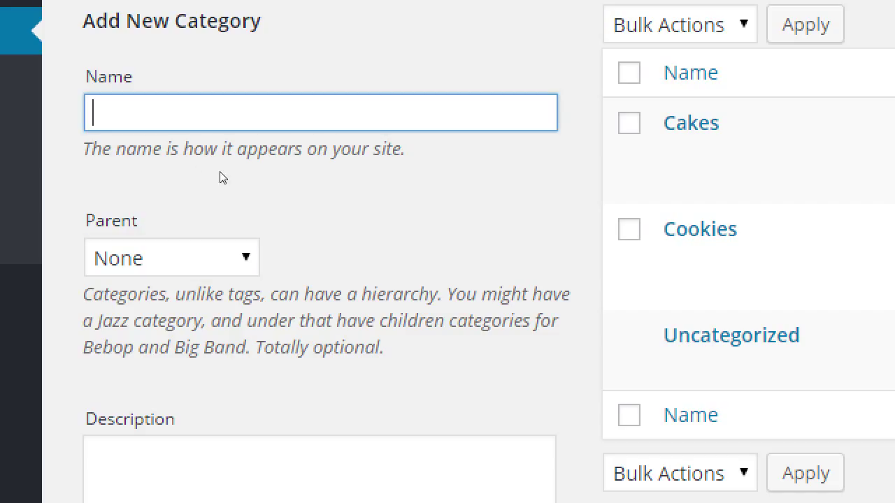
text(Pies)
scroll(244, 363, down, 2)
Give the Pies category the description "All about the pies we lovingly hand craft." and add it.
click(247, 362)
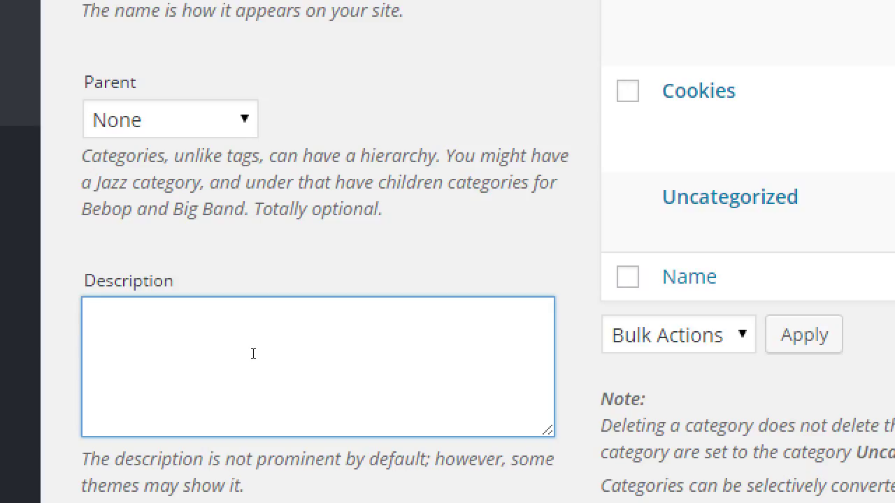
text(All about the pie)
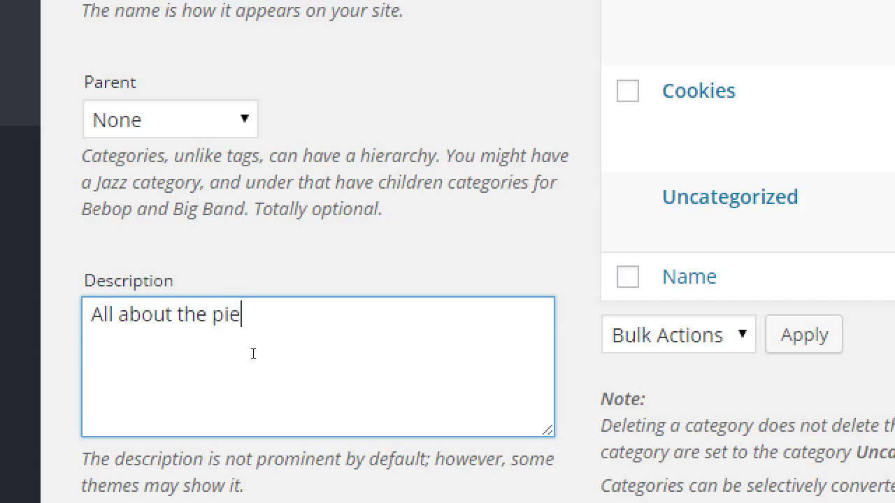
text(s we lovely)
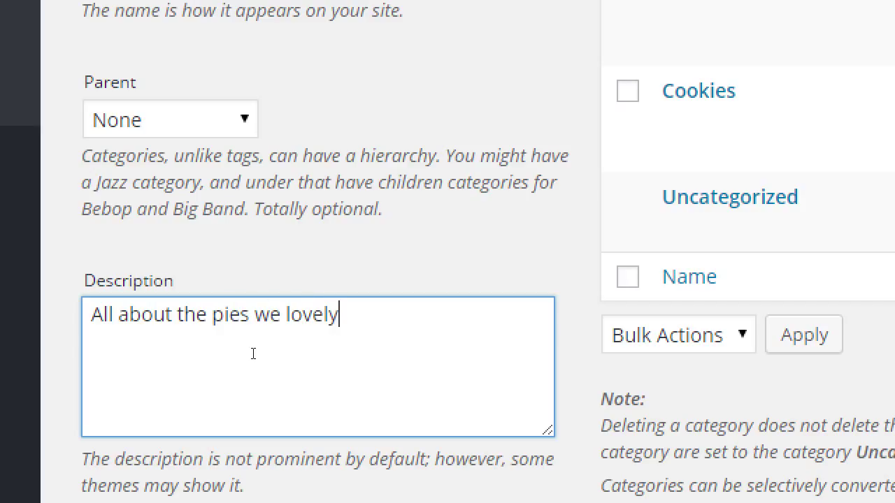
key(BackSpace)
key(BackSpace)
key(BackSpace)
text(ingly )
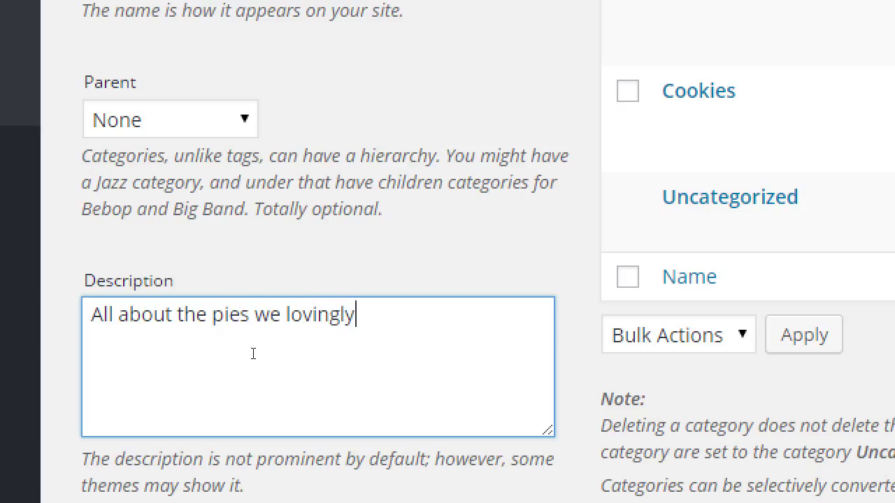
text(hand craft.)
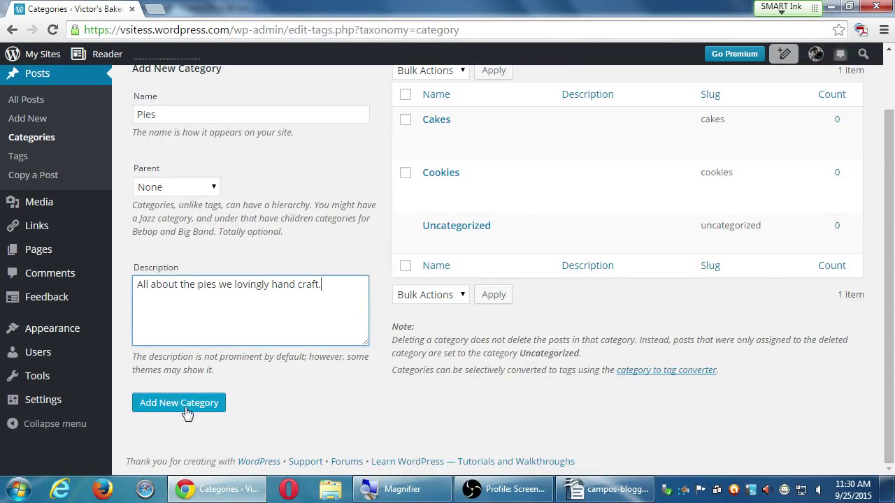
click(186, 410)
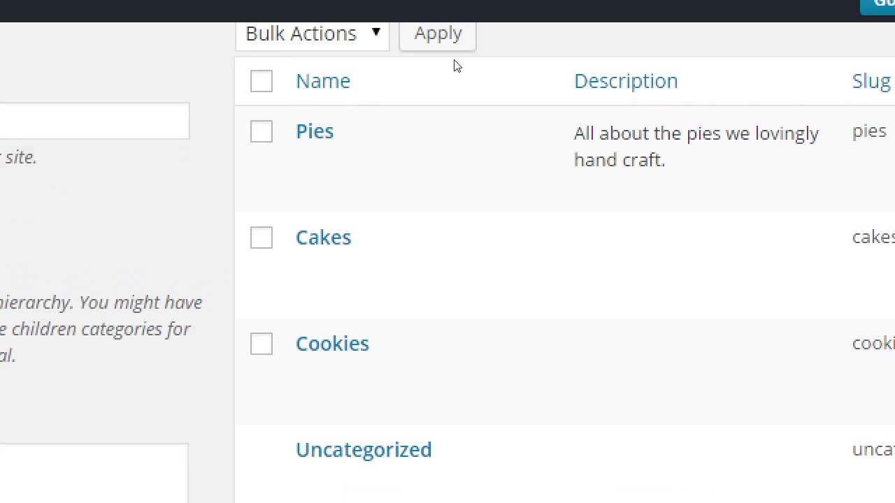
mouse_move(616, 107)
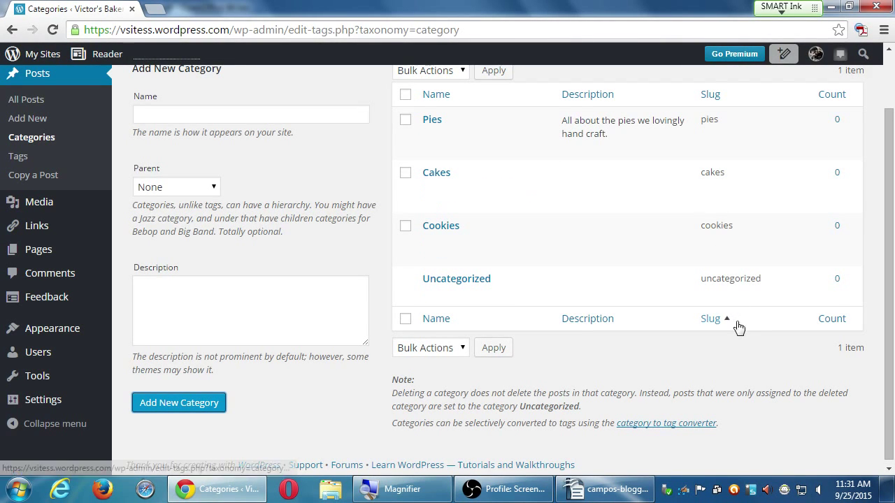
scroll(741, 336, up, 1)
scroll(763, 360, up, 1)
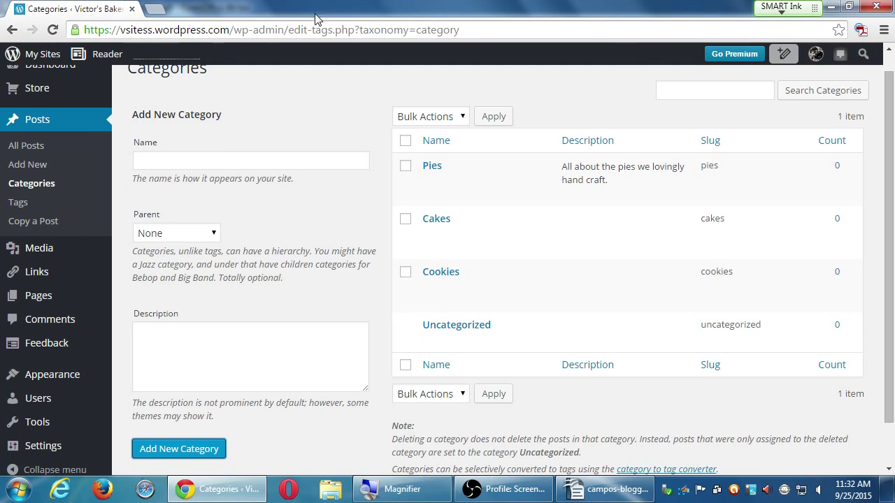
Open the Victor's Bakery site in a new browser tab and look over its Hello world! post.
click(51, 60)
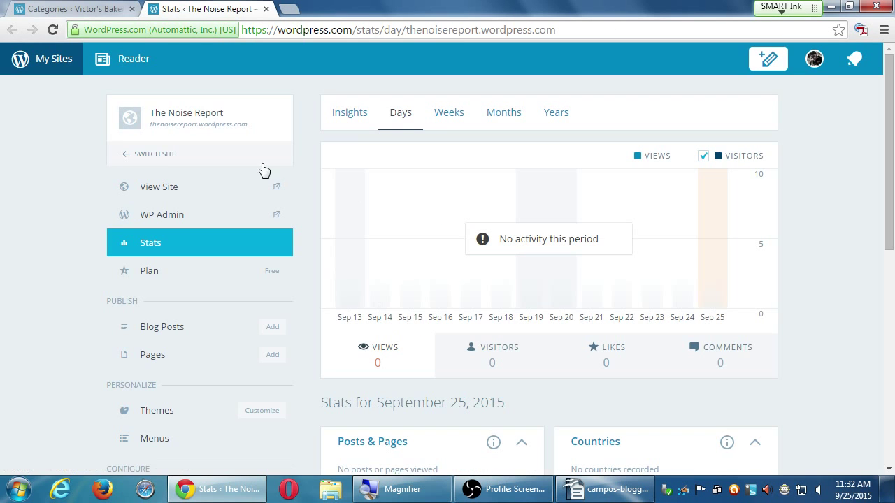
click(265, 9)
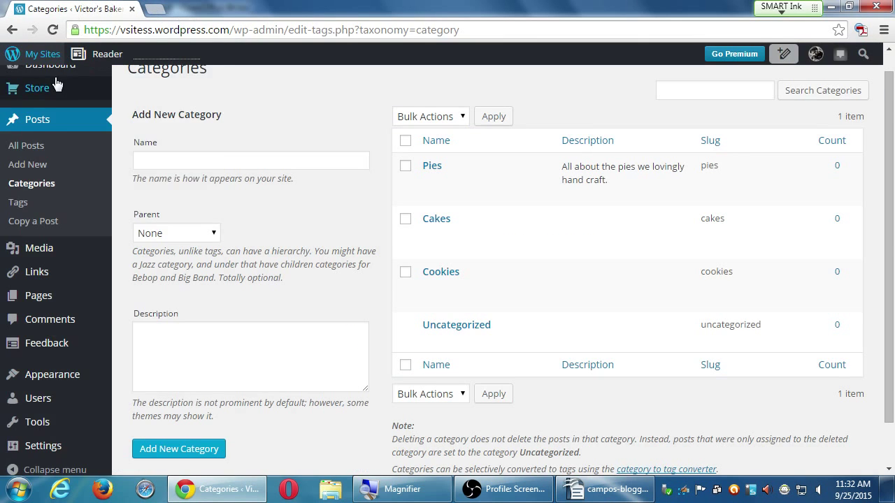
mouse_move(45, 56)
click(52, 137)
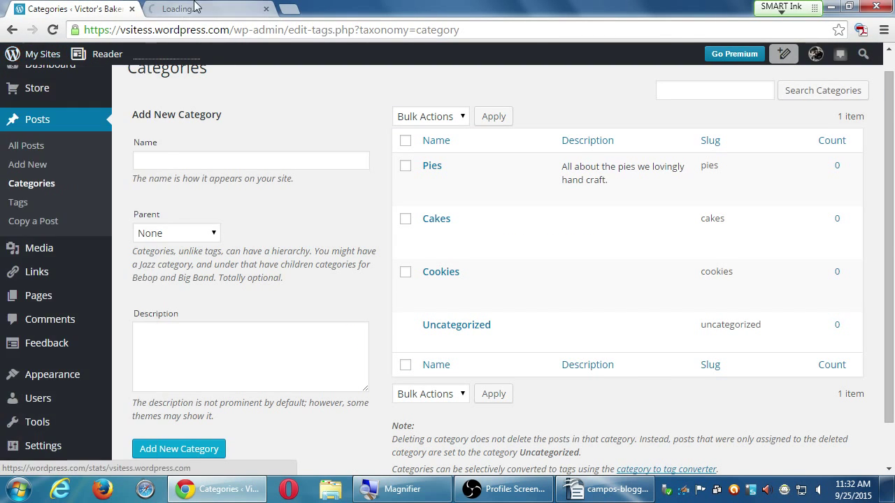
scroll(543, 297, down, 2)
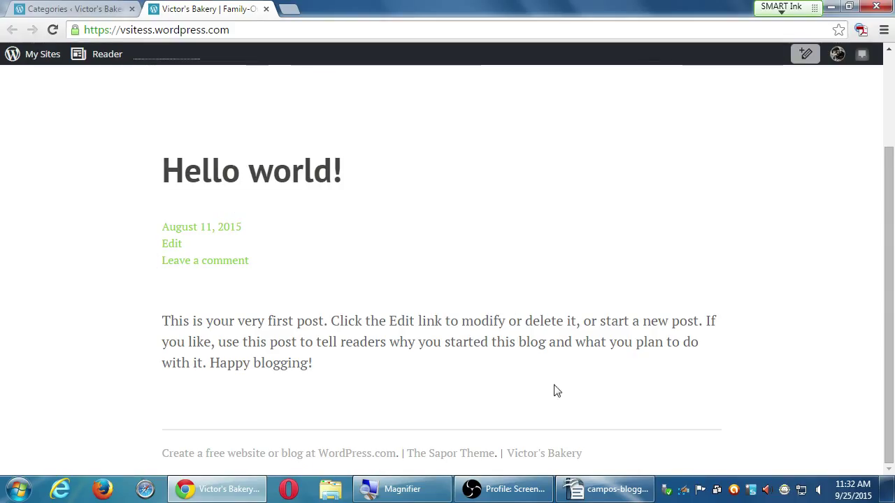
Go back to the Categories page and name a new category "Recipe of the Month".
click(98, 7)
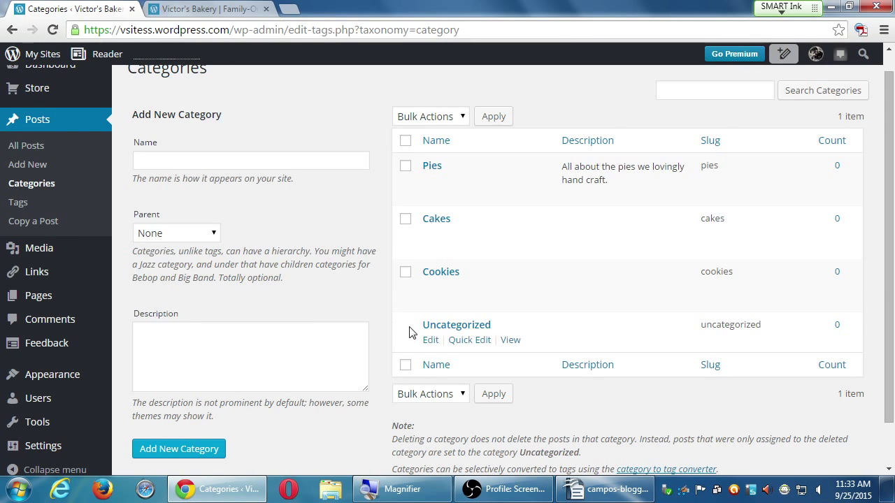
scroll(402, 323, up, 1)
scroll(398, 318, down, 1)
scroll(394, 308, up, 1)
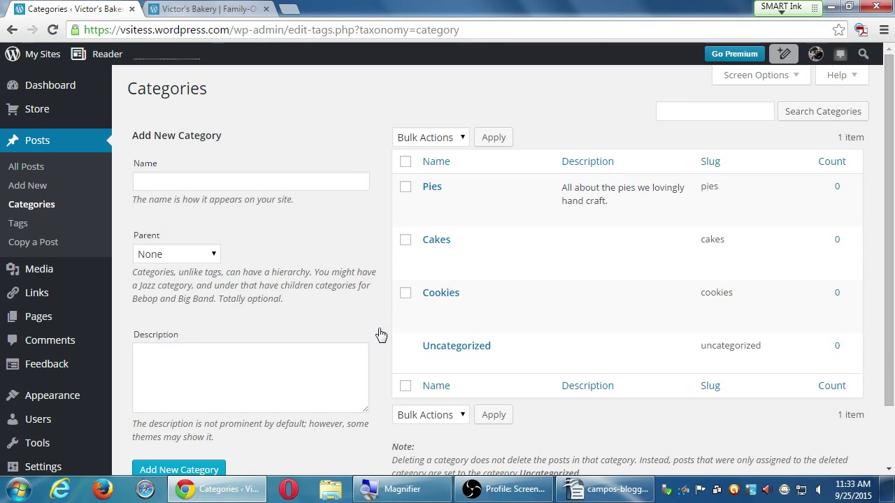
click(332, 185)
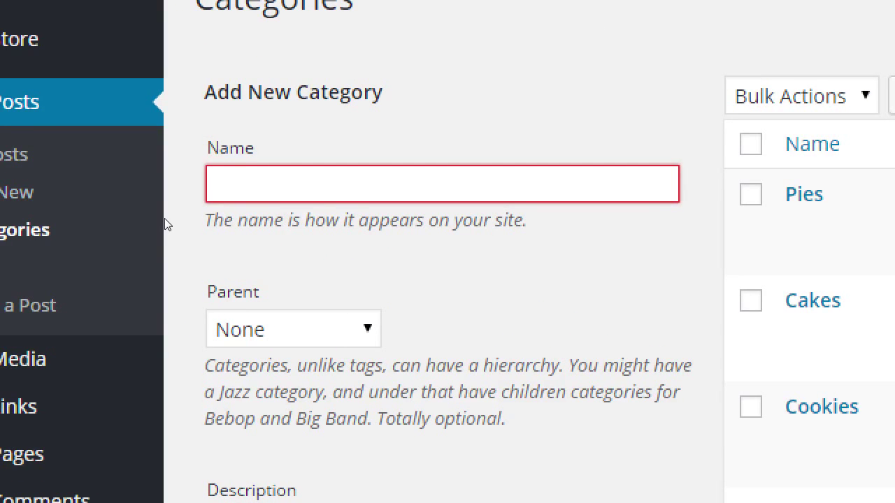
text(Recipe of the M)
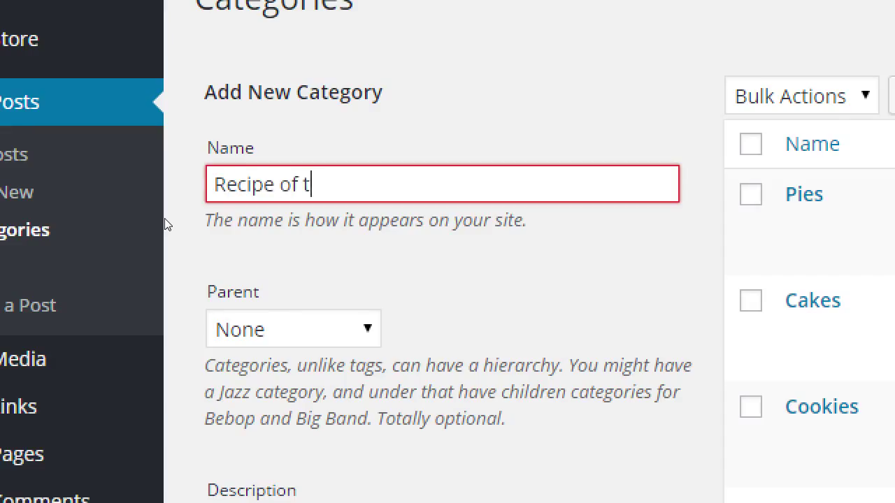
text(onth)
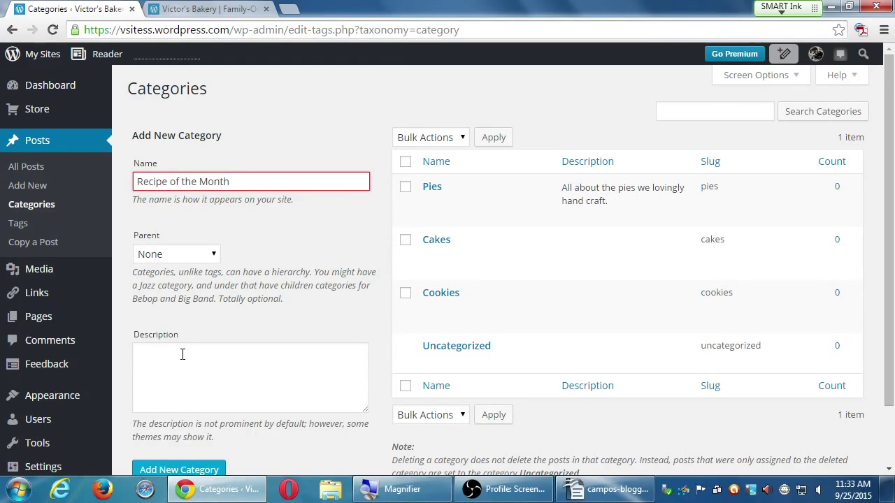
Give the Recipe of the Month category the description "Our monthly How-To series on our favorite recipes." and add it.
scroll(182, 354, down, 1)
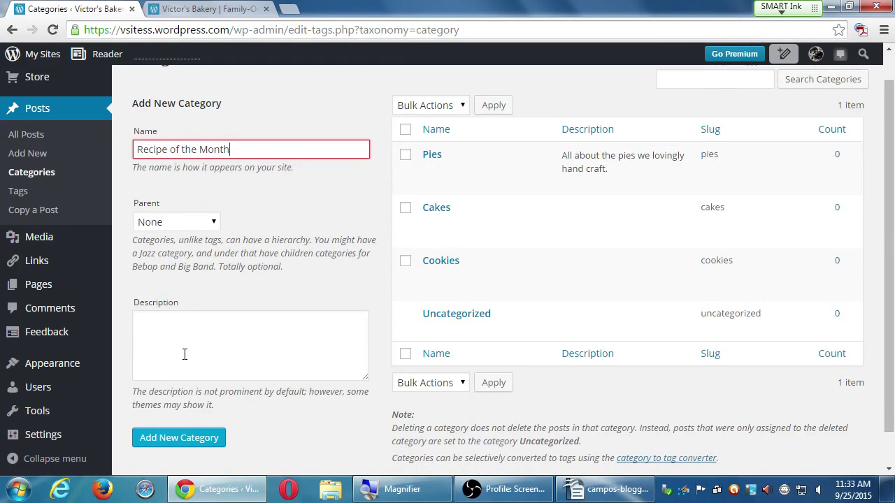
click(185, 355)
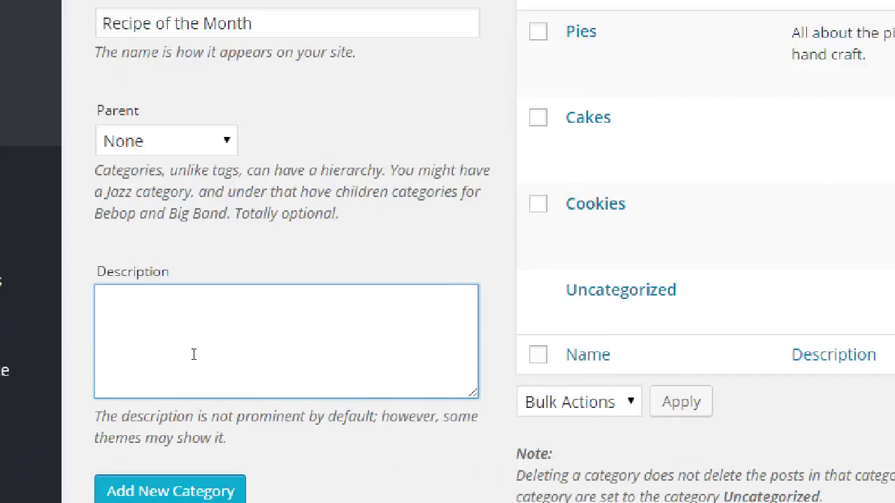
text(Our mo)
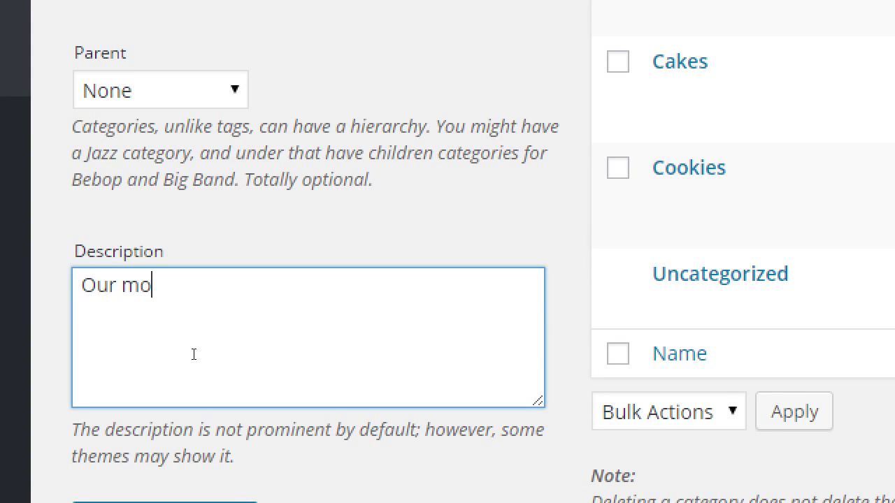
text(nthly How)
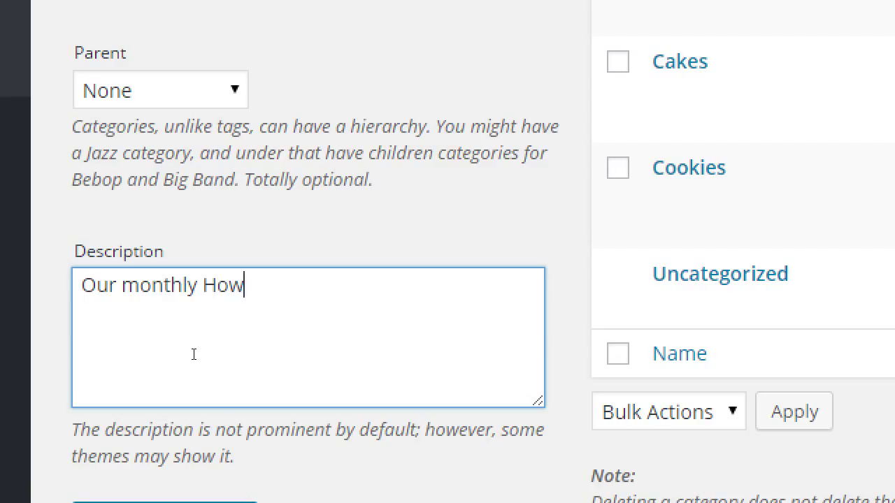
text(-To sereis)
key(BackSpace)
key(BackSpace)
key(BackSpace)
text(ie)
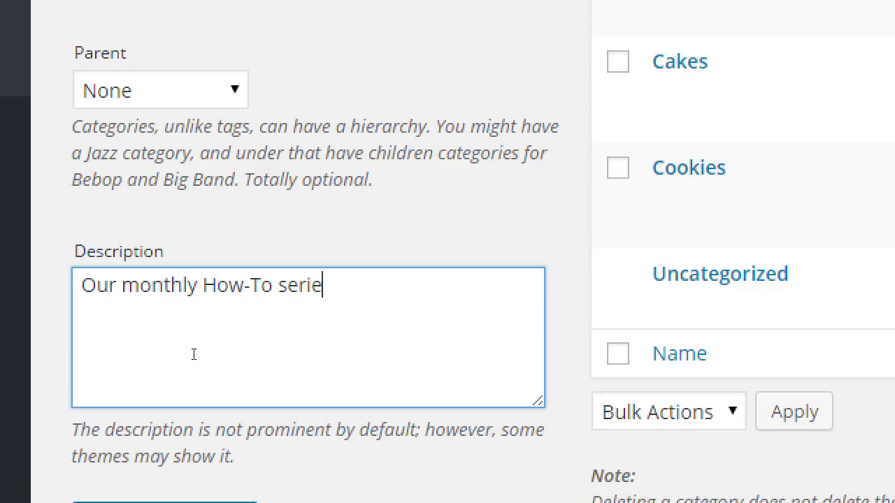
text(s on our favorite)
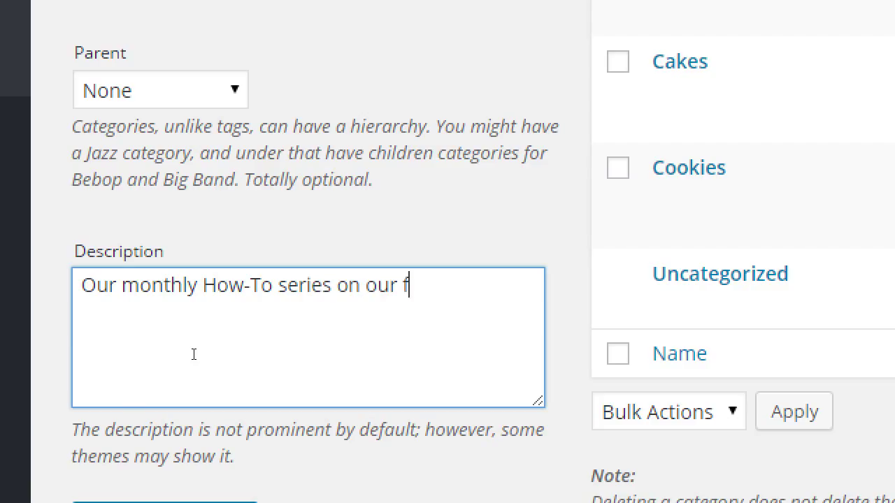
text( recipes.)
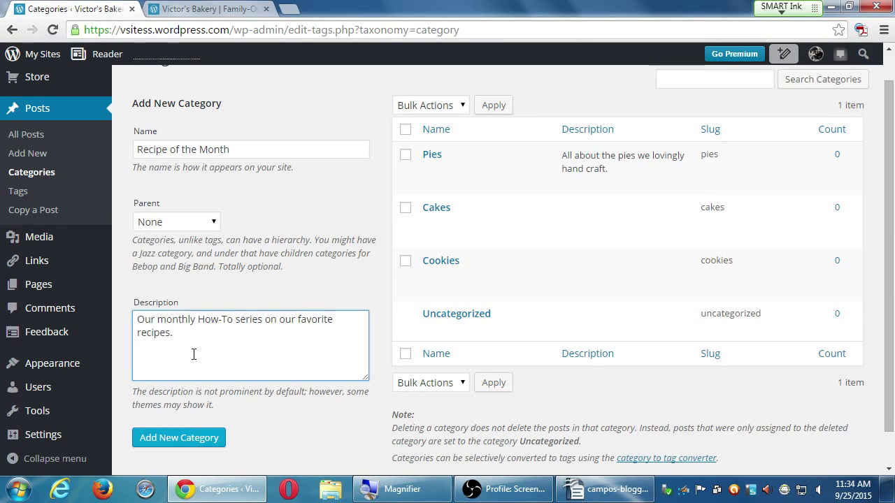
click(201, 439)
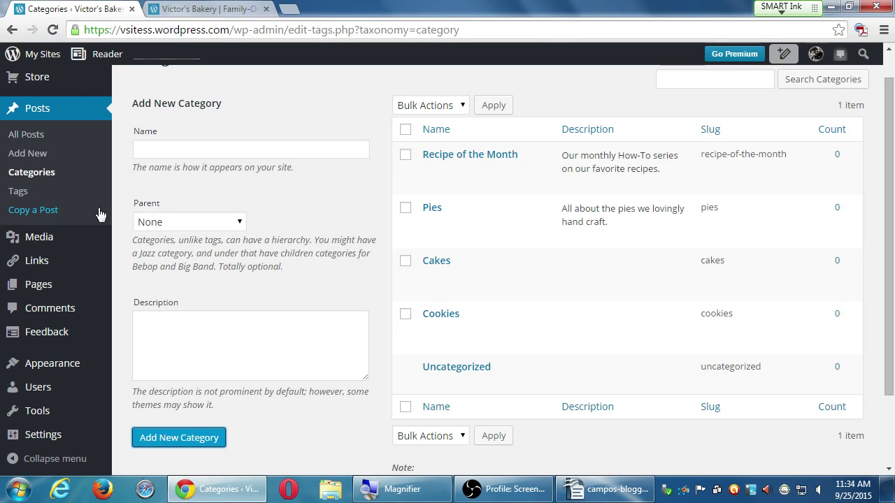
Open the post Tags page and load vmcampos.com/blog in a new browser tab.
click(27, 197)
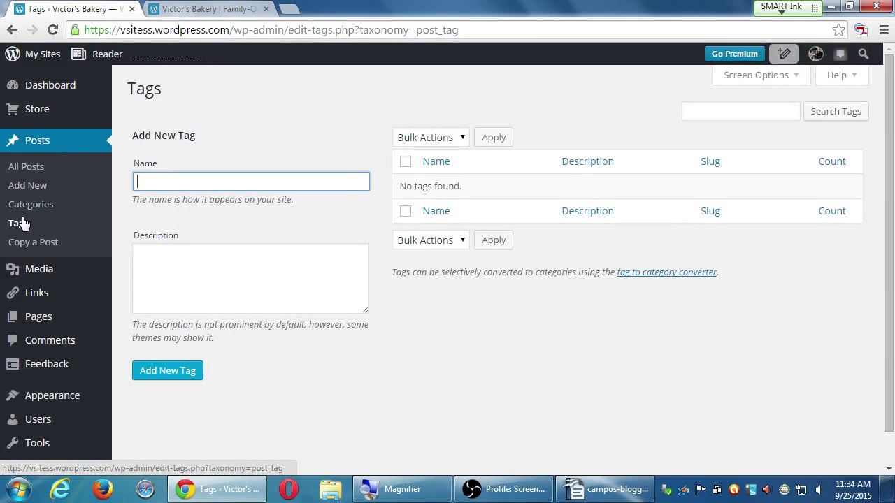
key(ctrl+t)
text(v)
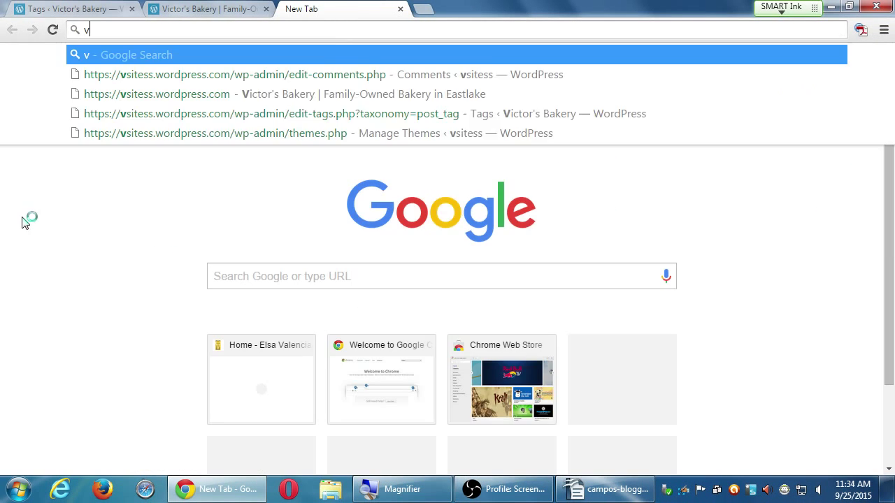
text(mcampos.com/blog)
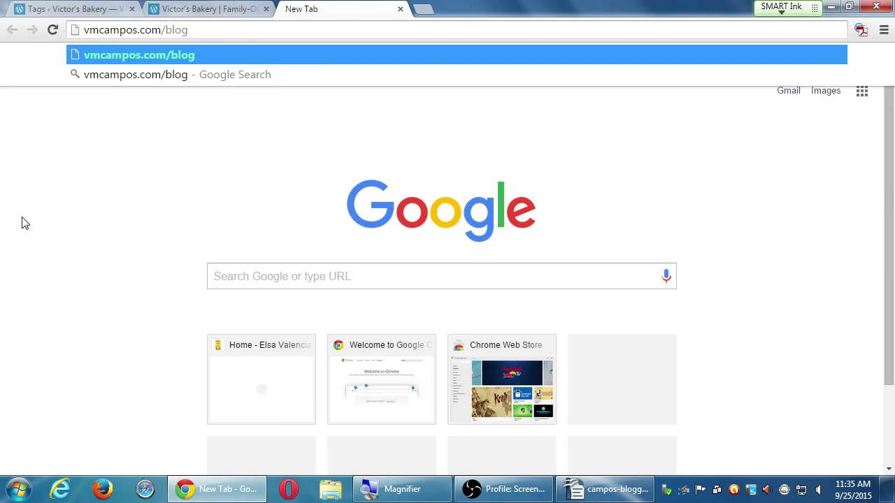
key(Return)
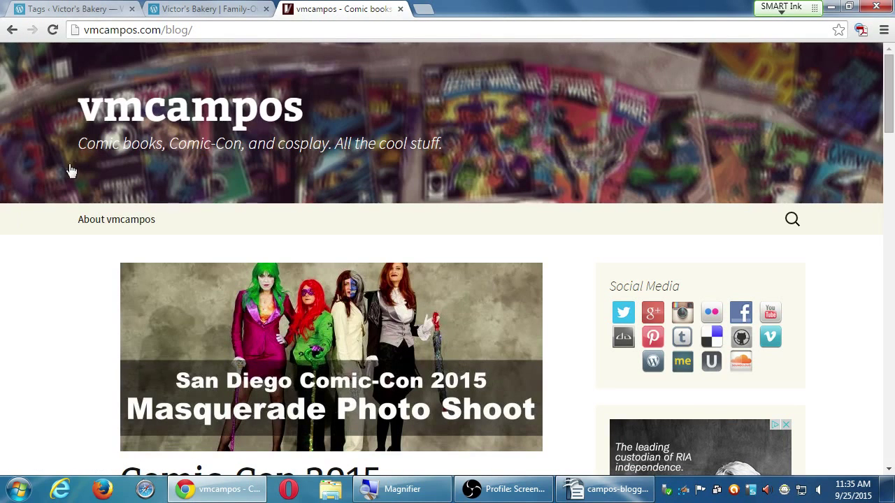
Examine the Video category archive linked from the Comic-Con 2015 Masquerade Photo Shoot post, and return to the blog's front page.
scroll(80, 212, down, 2)
scroll(119, 263, down, 1)
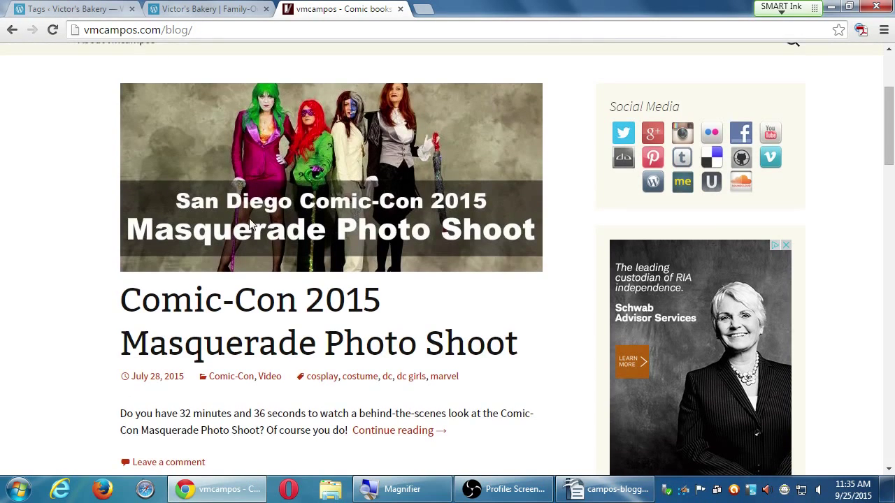
scroll(206, 250, down, 3)
scroll(153, 196, up, 1)
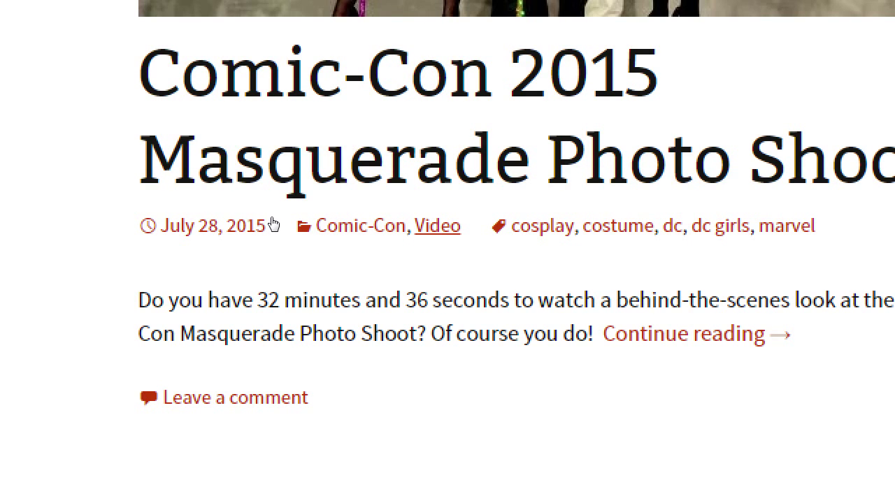
click(437, 225)
scroll(336, 258, down, 4)
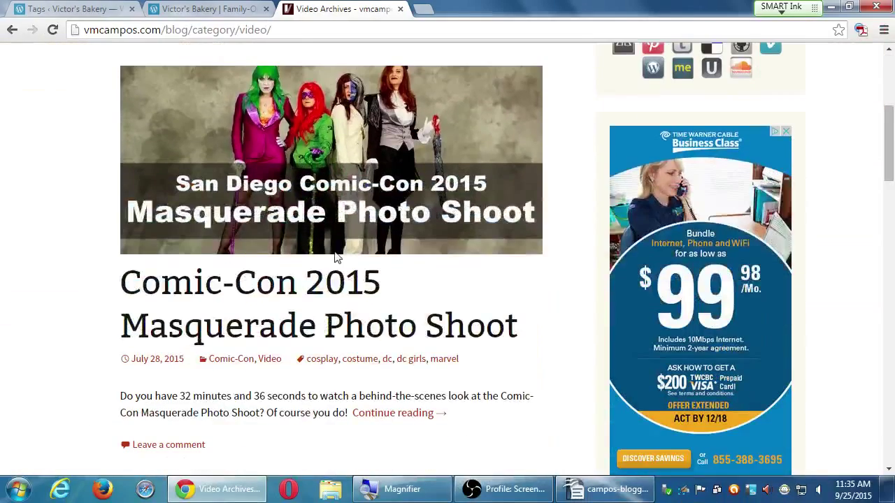
scroll(144, 235, down, 18)
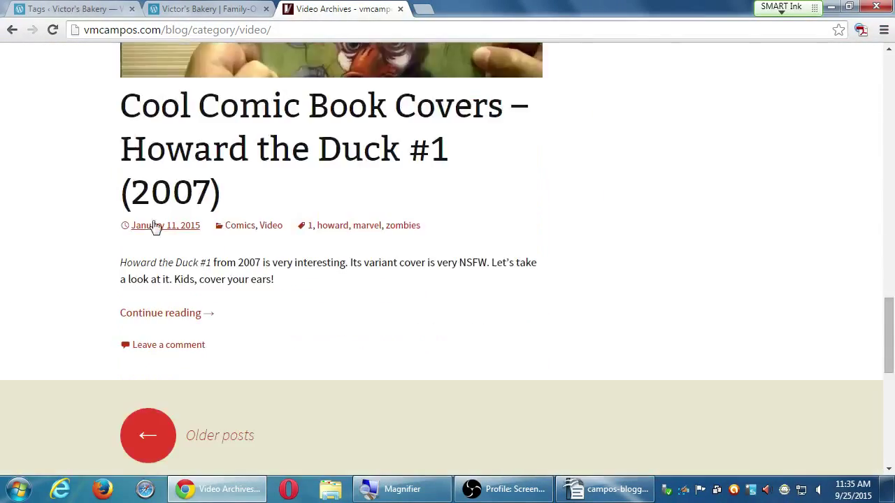
scroll(154, 227, down, 6)
key(alt+Left)
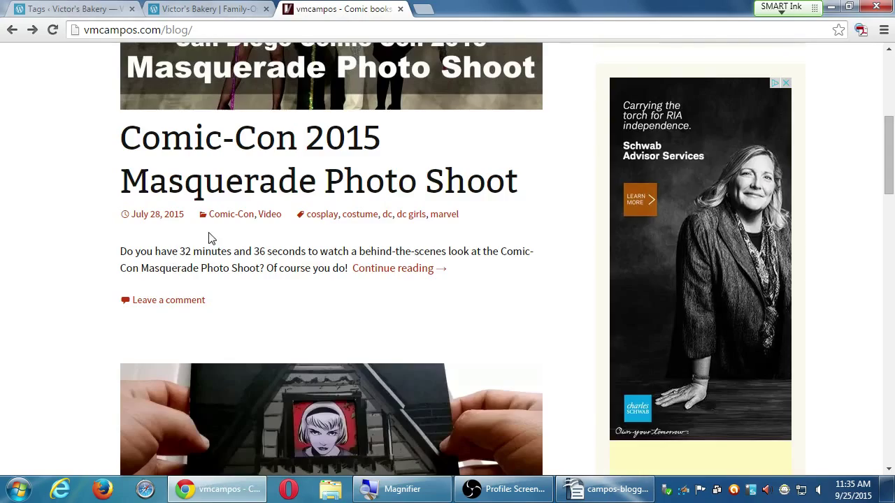
Examine the Comic-Con category archive linked from the same post, and return to the blog's front page.
click(228, 214)
scroll(236, 247, down, 3)
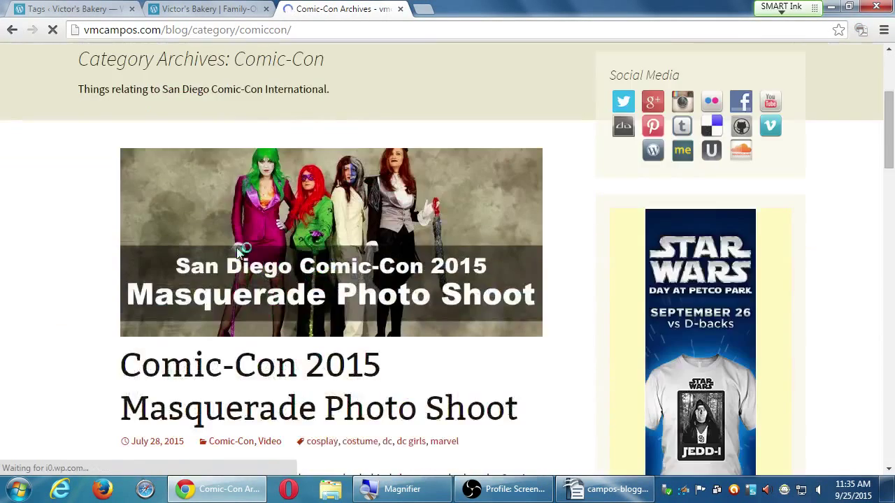
scroll(236, 247, down, 6)
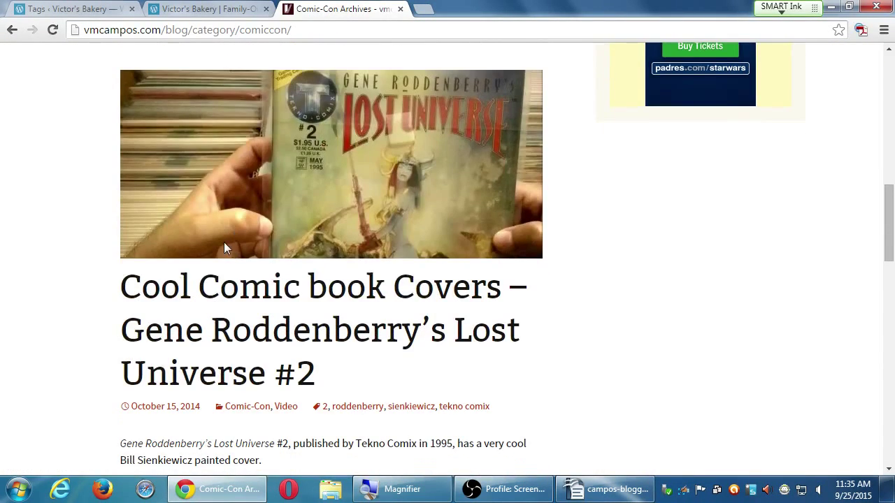
key(alt+Left)
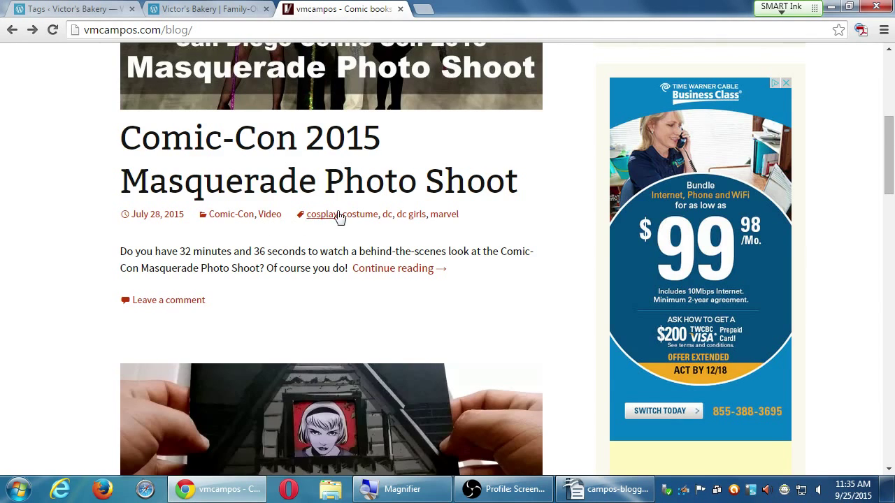
Browse the posts tagged marvel, including the older ones, down to the tags of the Comic Books A to Zed post.
click(448, 219)
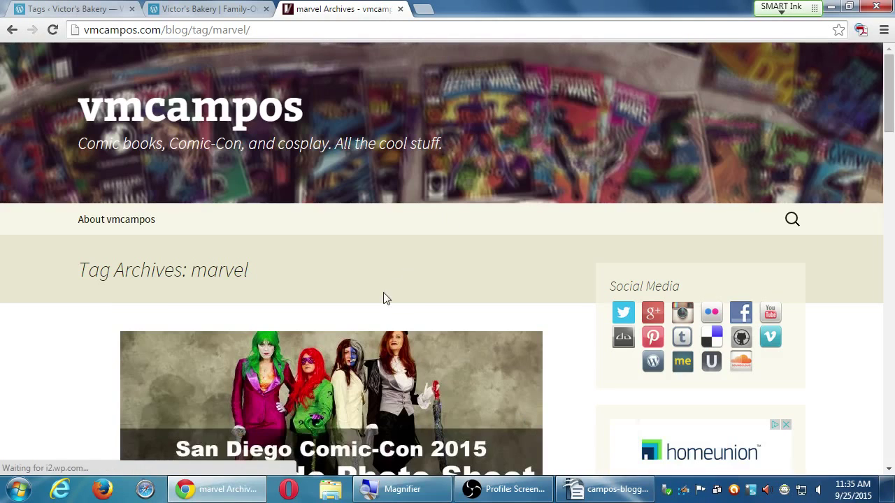
scroll(31, 334, down, 6)
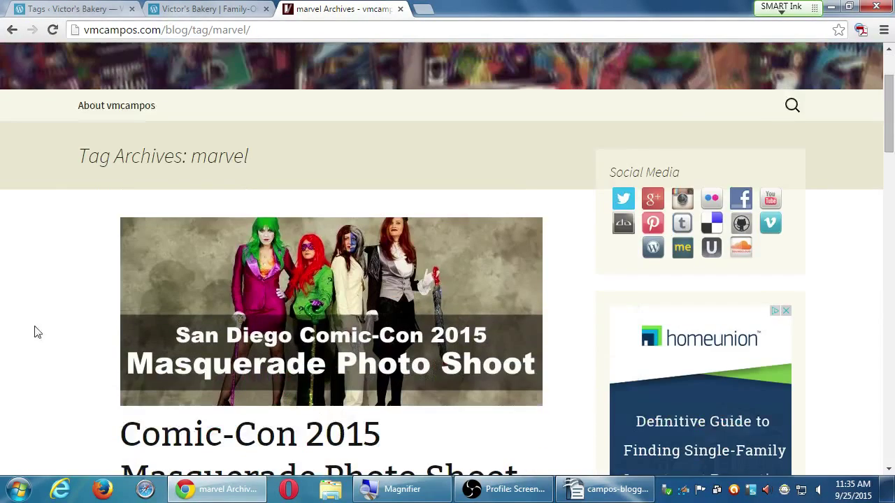
scroll(148, 340, down, 2)
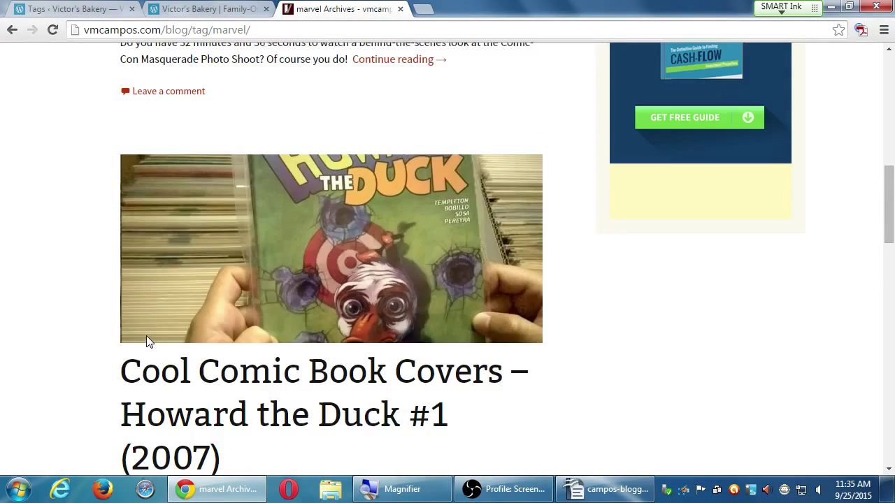
scroll(147, 339, down, 7)
scroll(147, 339, down, 3)
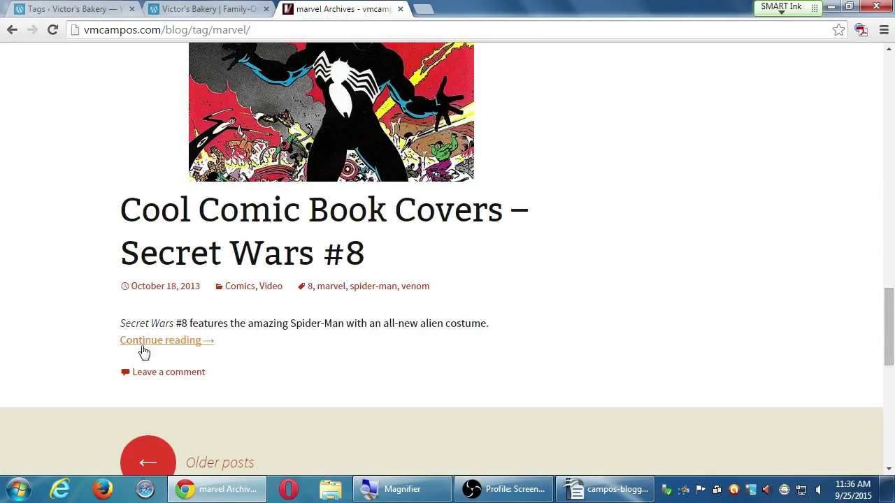
scroll(148, 417, down, 2)
click(148, 315)
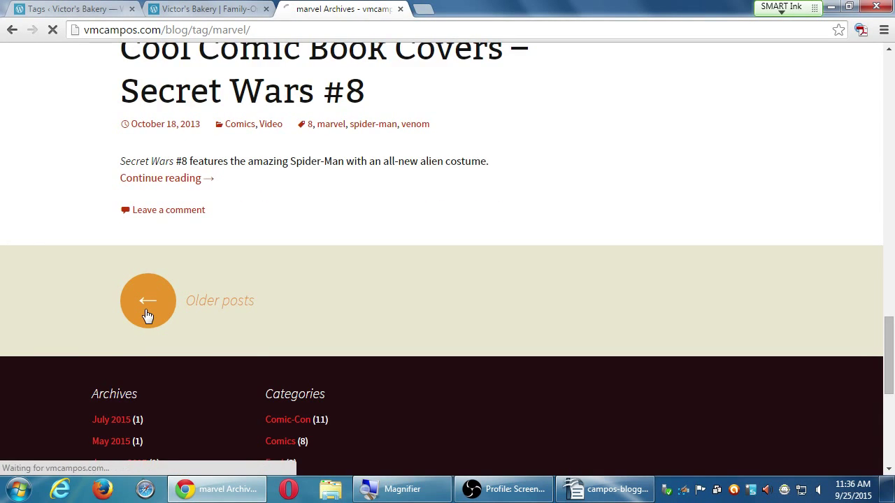
scroll(139, 316, down, 2)
scroll(91, 308, down, 2)
scroll(88, 305, up, 1)
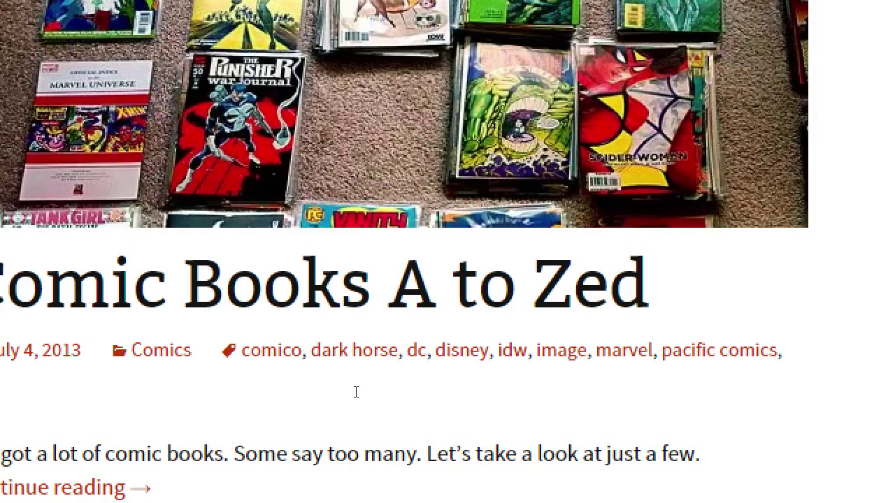
Return from the marvel tag archive to the bakery site's post Tags page.
key(super+minus)
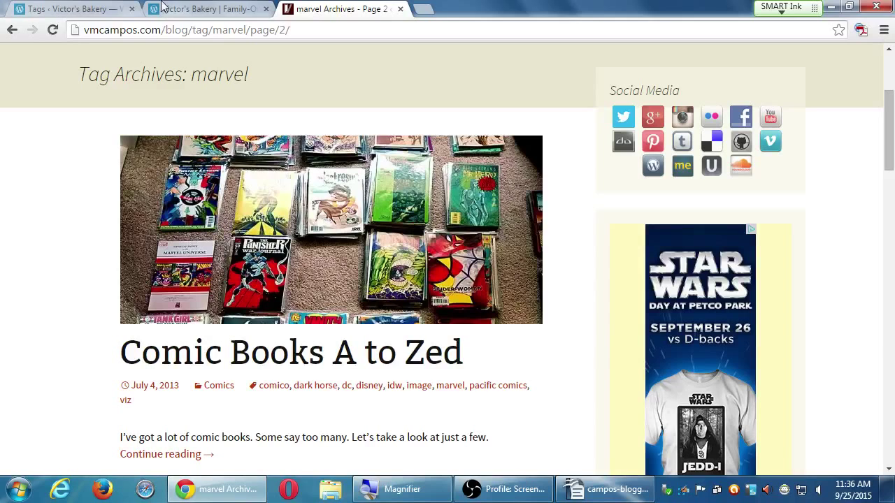
click(91, 9)
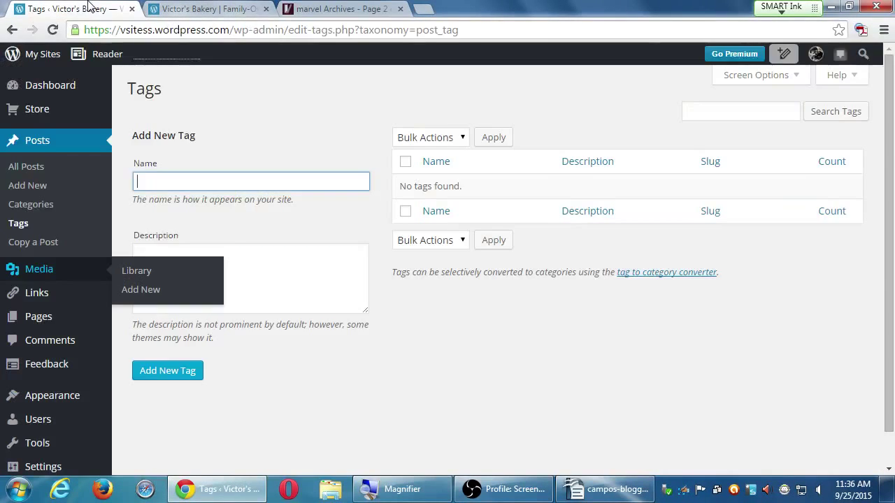
click(327, 118)
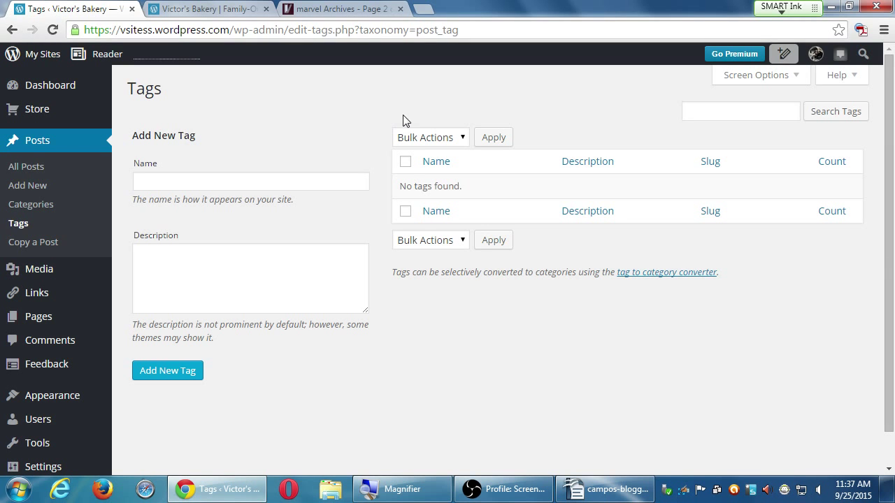
Switch to the blogging checklist in OpenOffice Writer, review the Writing items from Frequency to Description, and return to the bakery site.
click(607, 489)
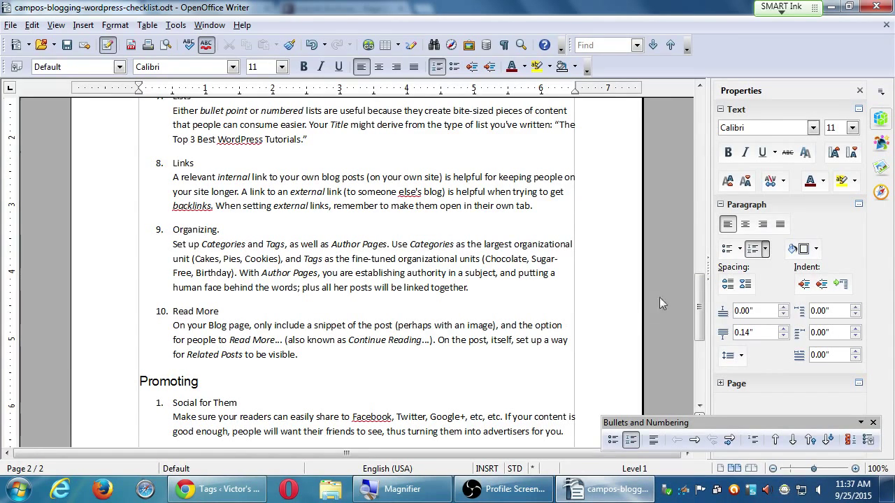
drag(699, 324, 704, 210)
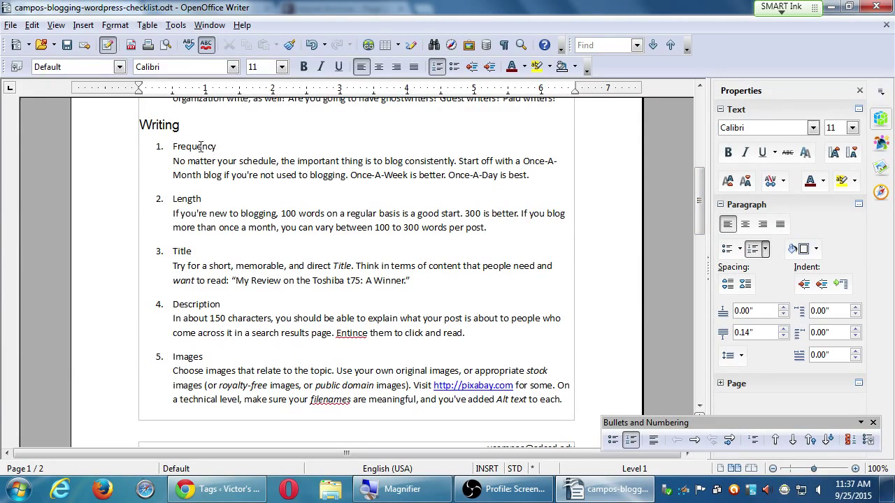
drag(197, 147, 235, 162)
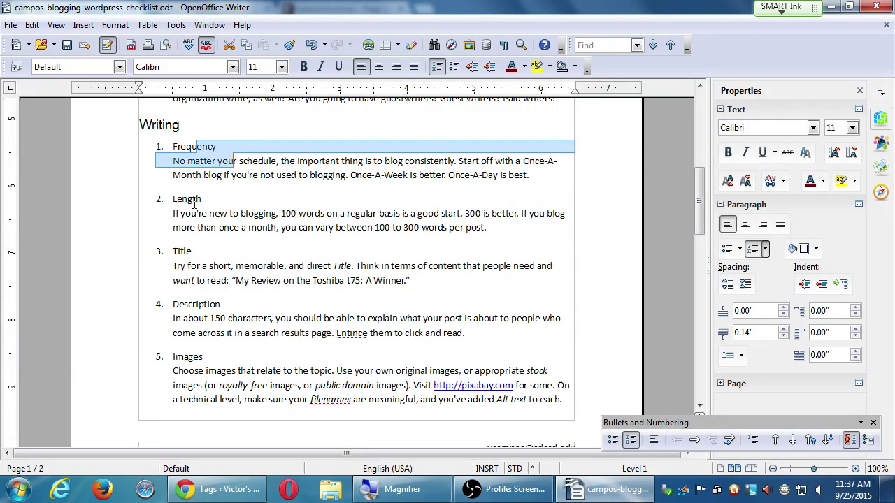
drag(193, 200, 318, 214)
click(263, 224)
click(275, 245)
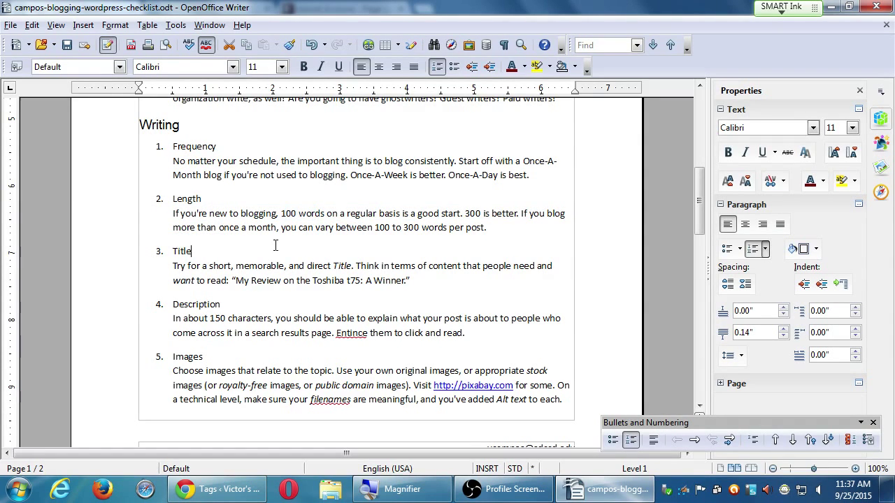
drag(176, 251, 221, 305)
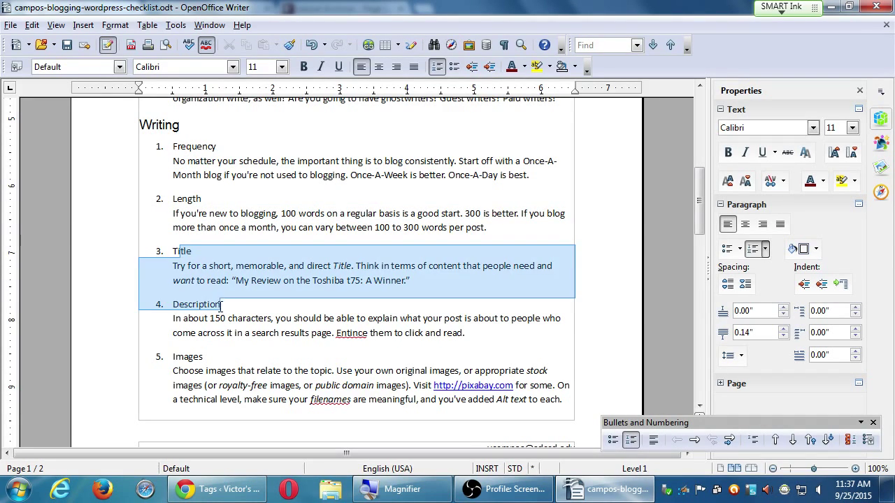
click(831, 6)
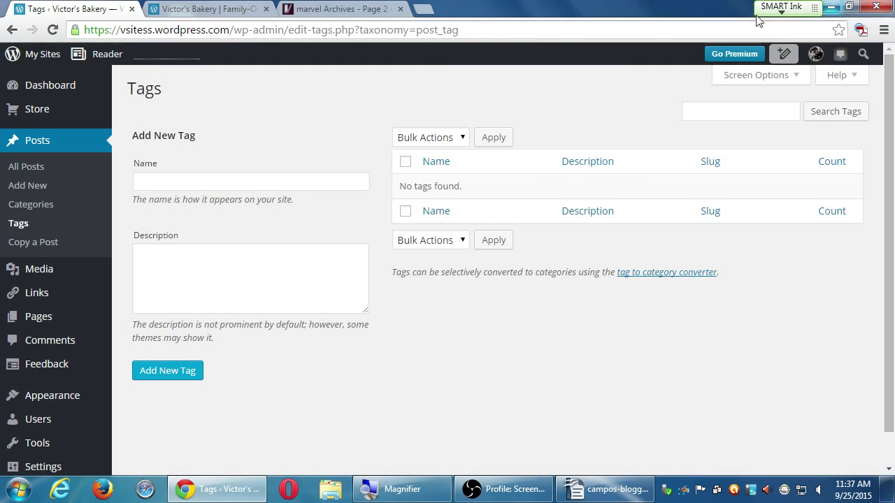
Go through the list of all posts, start a new post, and fill its body with random placeholder text.
click(32, 169)
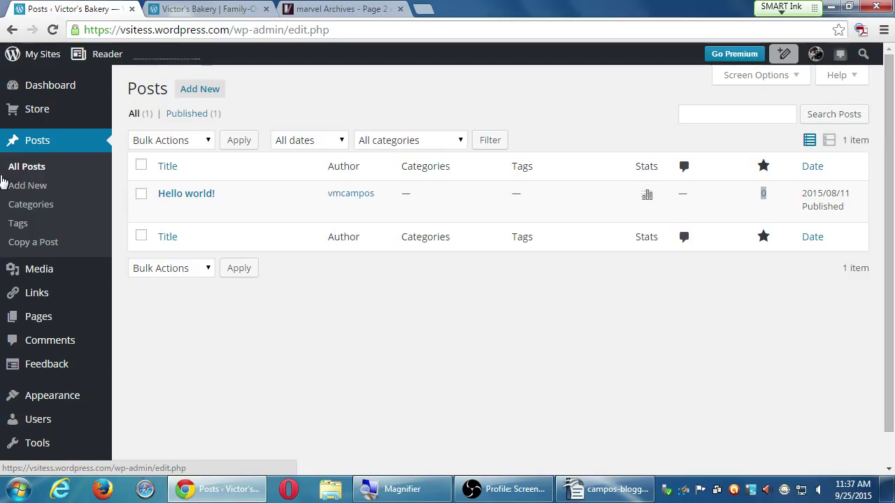
click(3, 185)
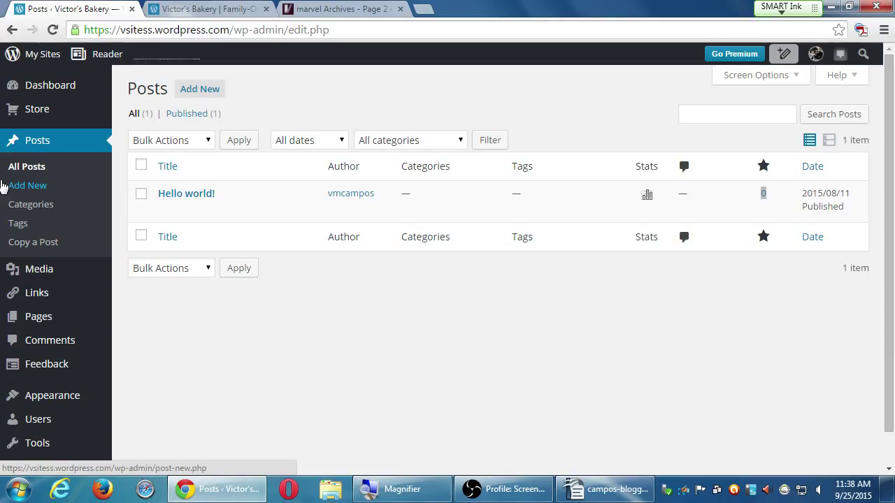
click(14, 186)
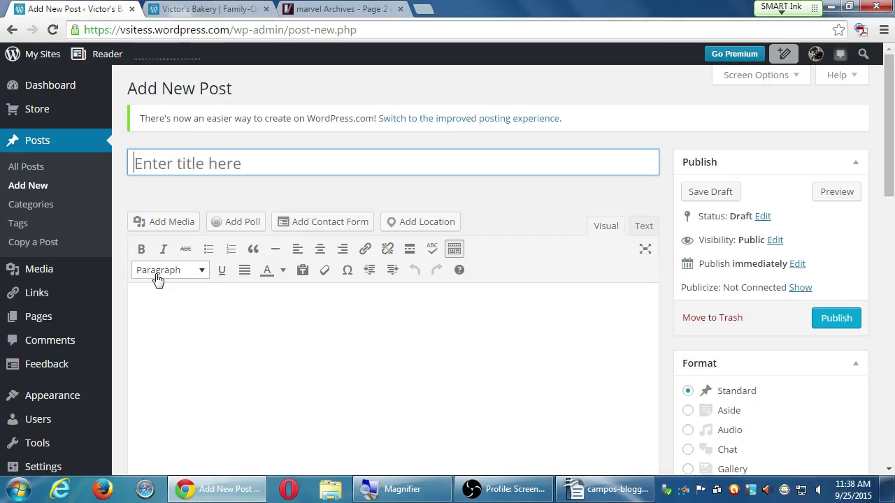
click(243, 335)
text(dsdfaadfsafsdaffadsdsf)
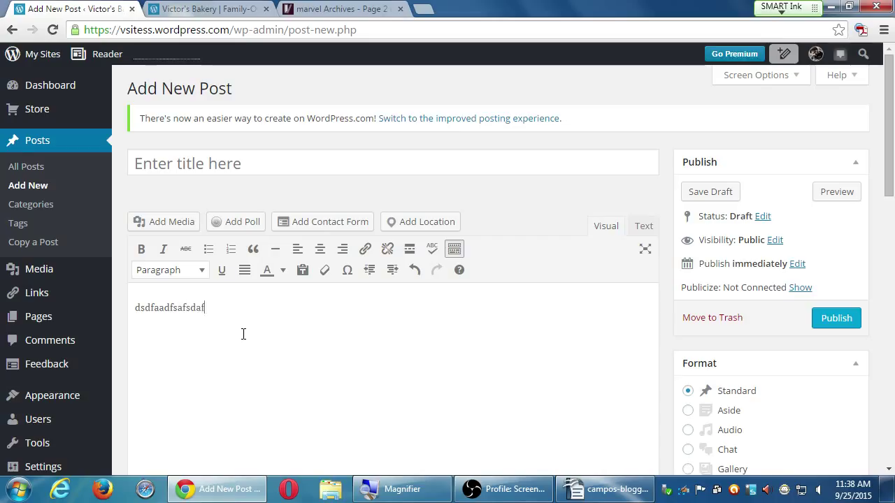
Title the new post "Recipe of the Month: Snickerdoodle".
click(272, 162)
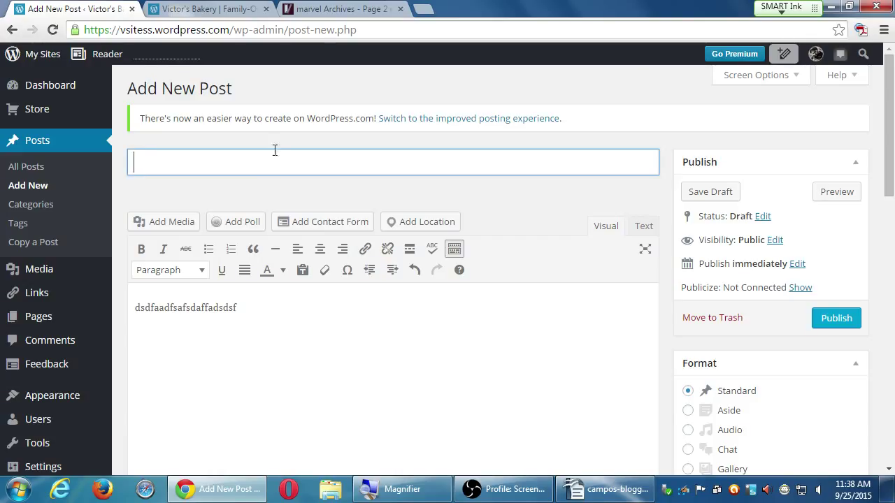
text(Recipe of the MOnth)
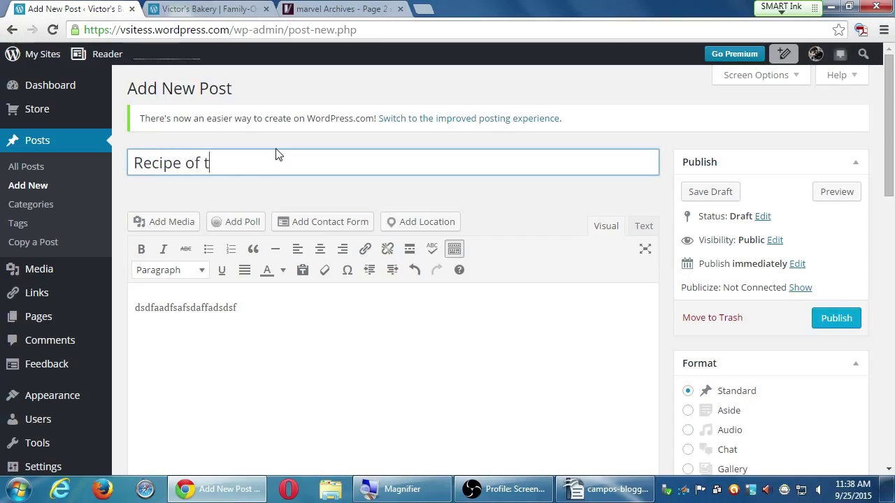
key(BackSpace)
key(BackSpace)
key(BackSpace)
key(BackSpace)
text(onth: Snicker)
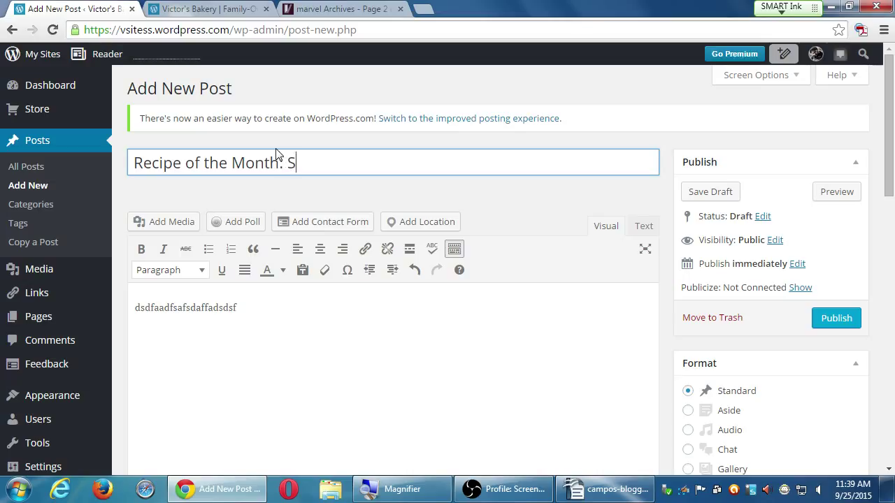
text(doodle)
key(Tab)
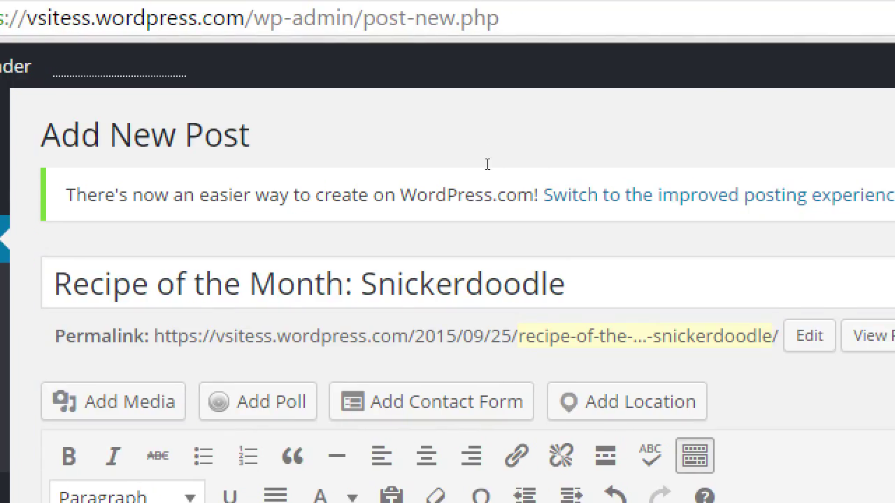
Reword the post title as "How to Bake a Snickerdoodle - Recipe of the Month".
key(Tab)
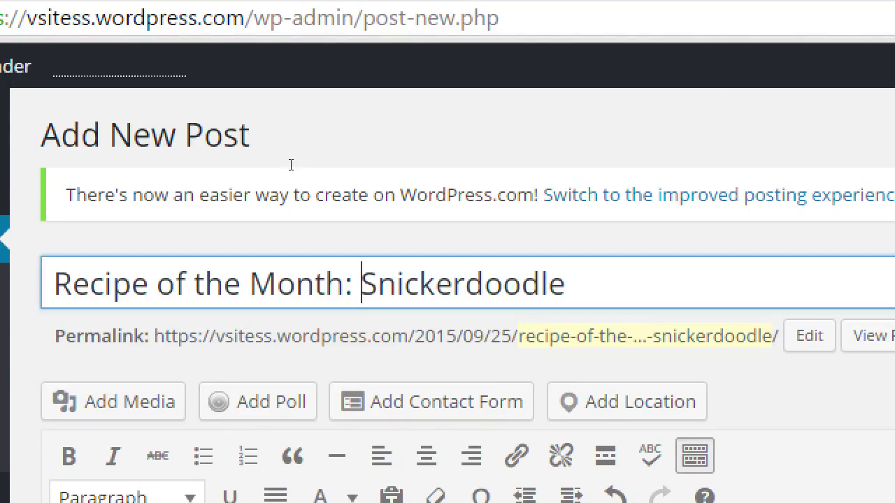
key(shift+Home)
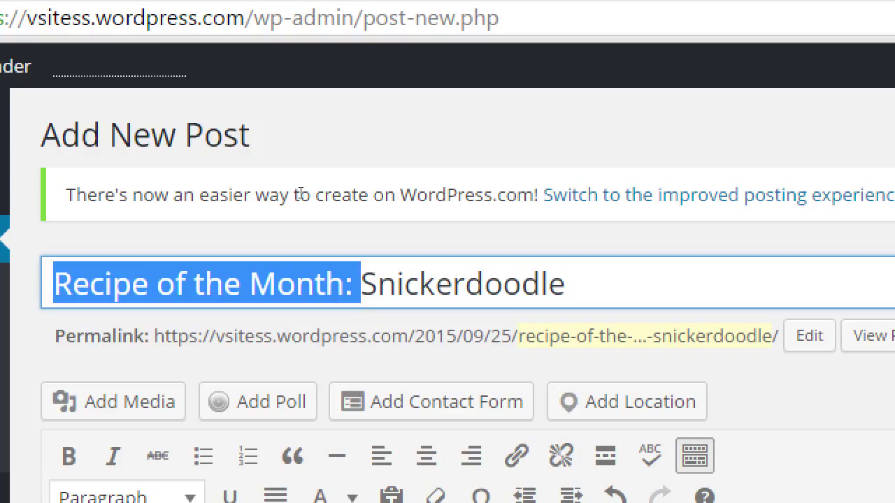
text(How to Bake a)
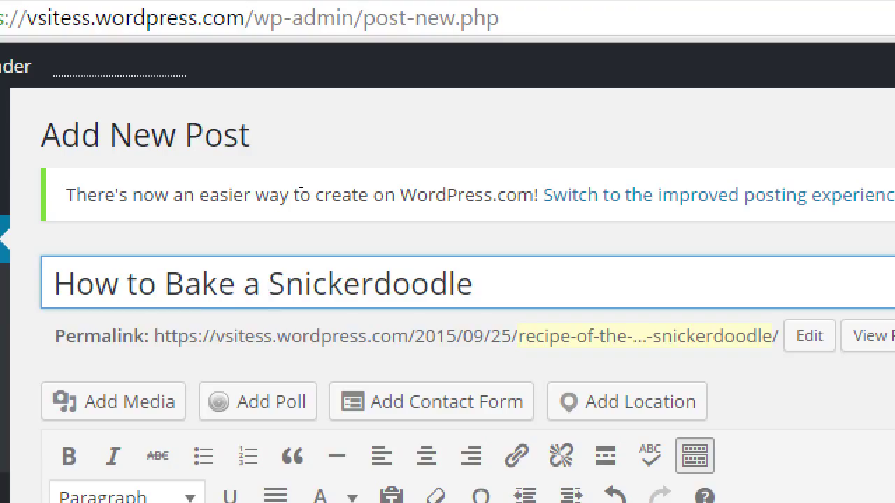
key(End)
text(-)
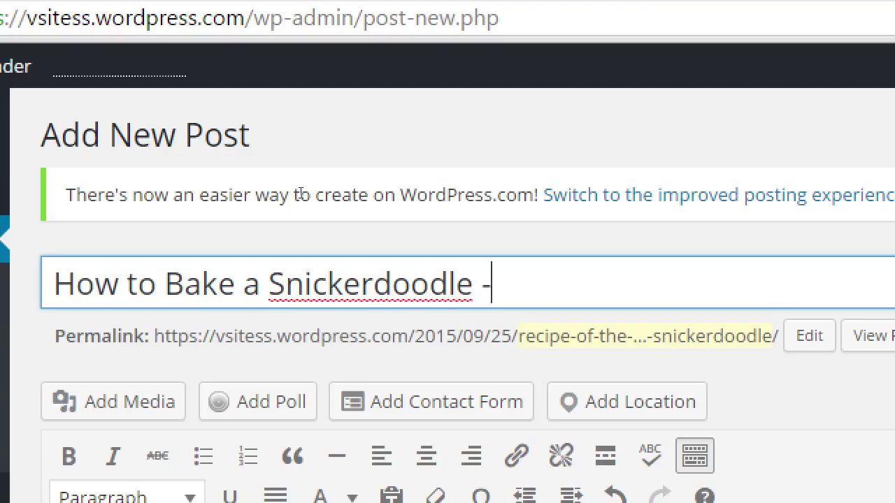
text( Recipe )
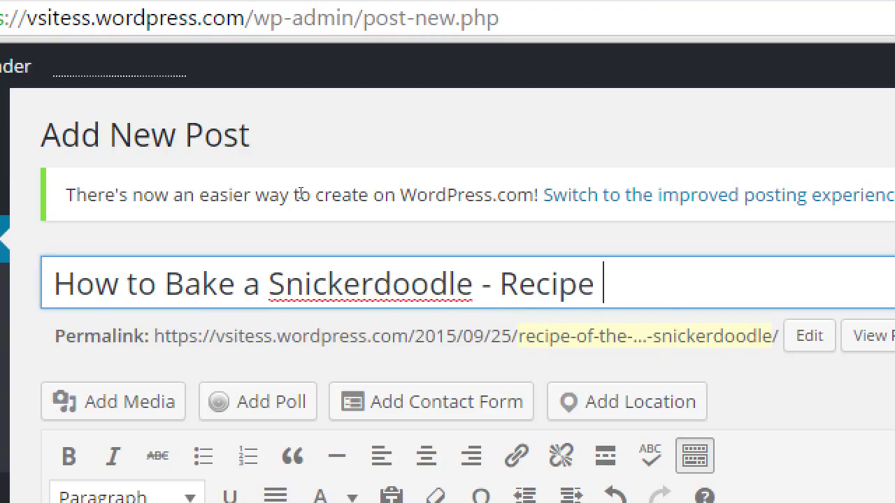
text(of the Month)
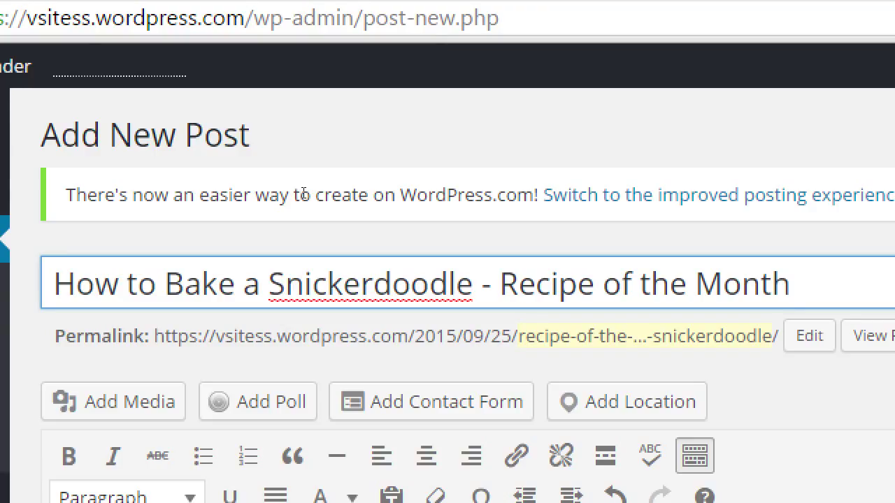
Replace the whole post title with "Our Perfect Snickerdoodle Recipe".
key(ctrl+a)
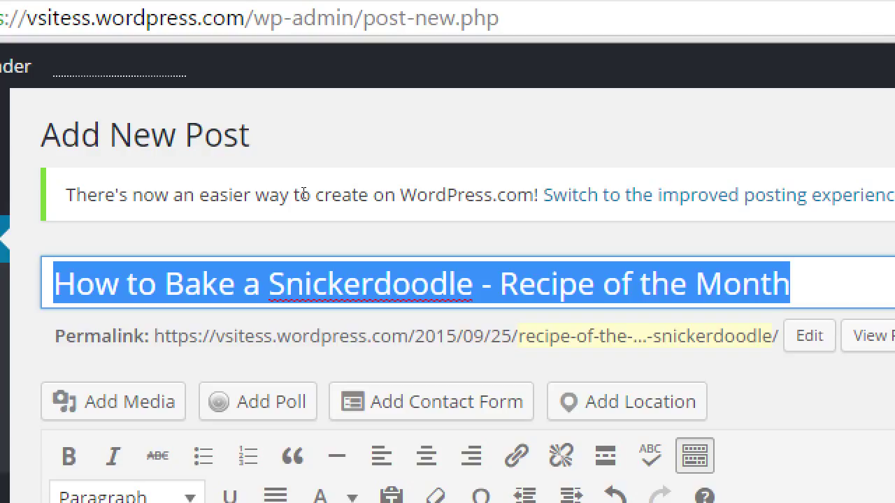
text(Ou)
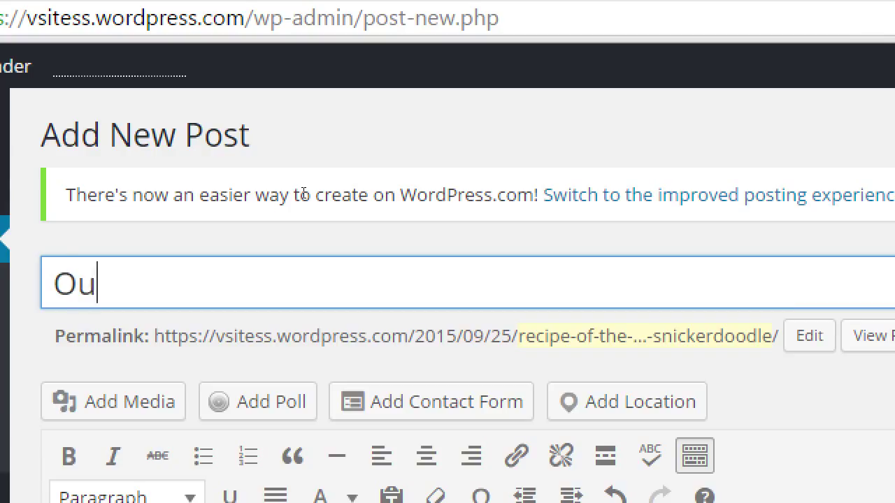
text(r Perfect Sni)
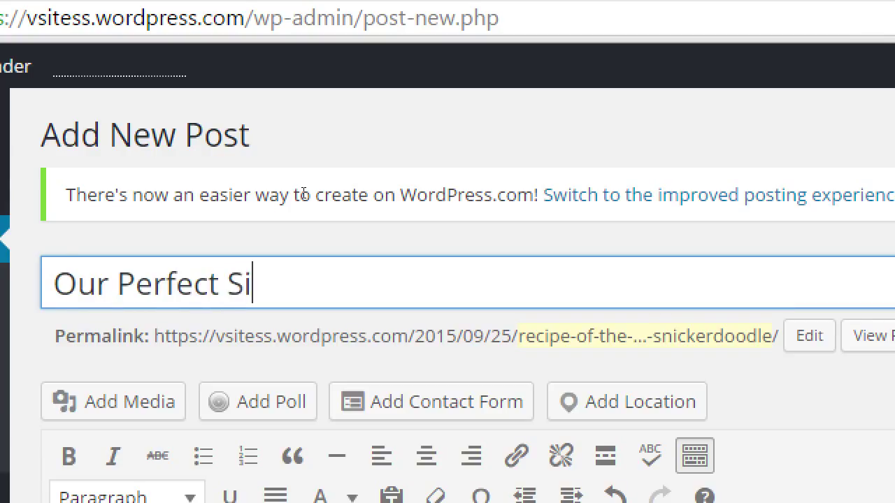
key(BackSpace)
text(nickerdoodle Recipe)
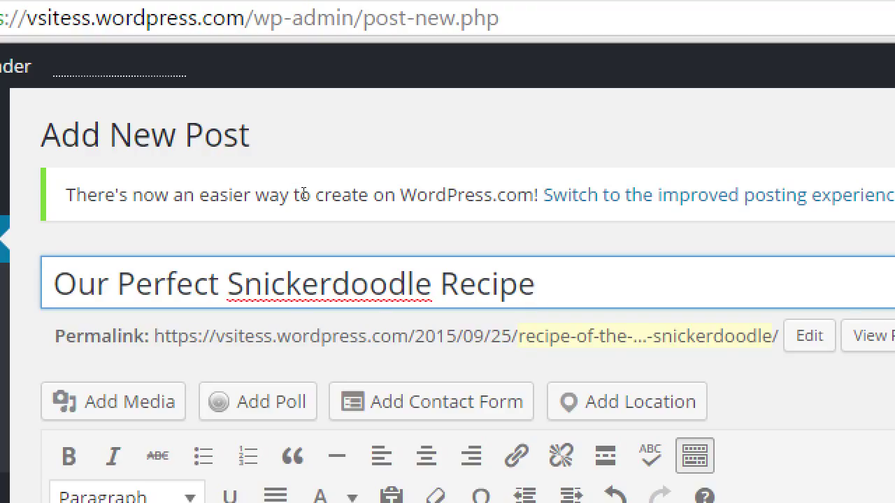
Replace the post title with "Snickerdoodle - Recipe of the Month".
key(ctrl+a)
text(Snicker)
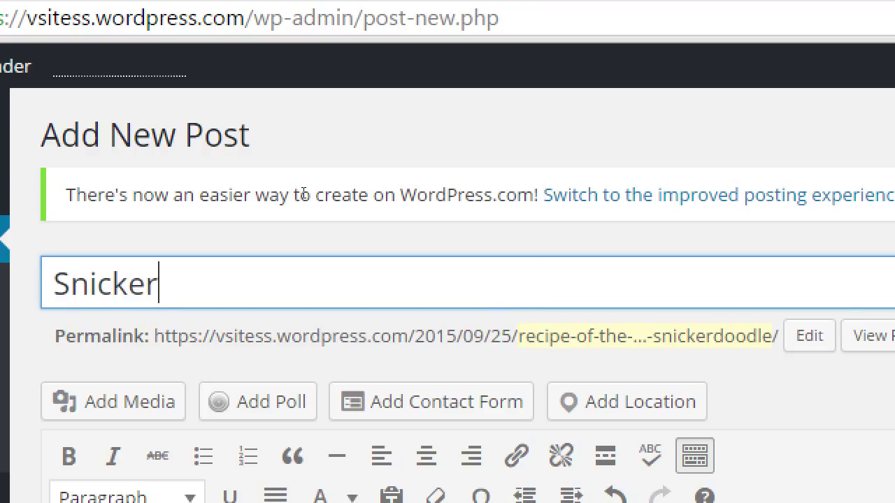
text(dooble -)
key(BackSpace)
key(BackSpace)
key(BackSpace)
key(BackSpace)
key(BackSpace)
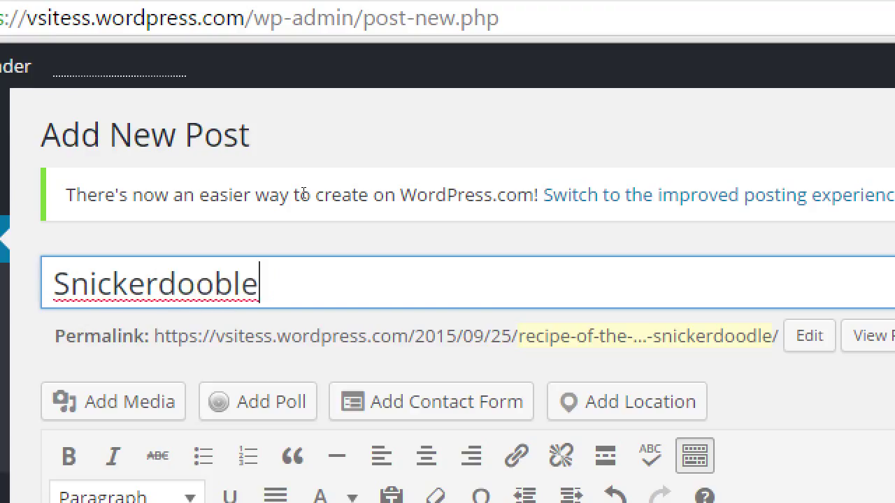
text(dle - Recipe of)
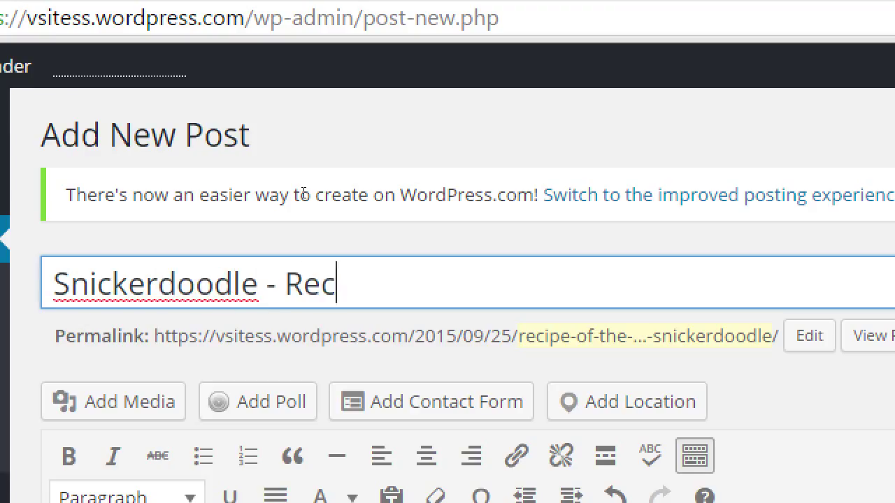
text( the Month)
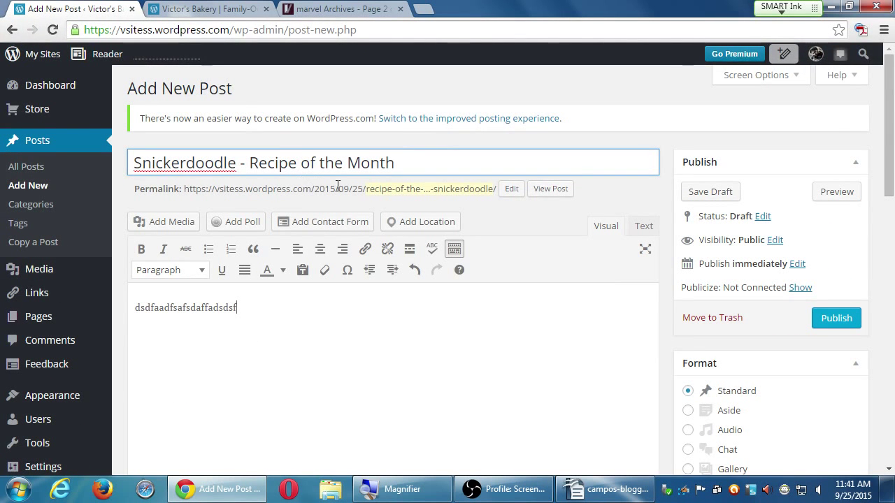
Delete the placeholder text from the post body and save the post as a draft.
double_click(185, 308)
mouse_move(3, 327)
key(BackSpace)
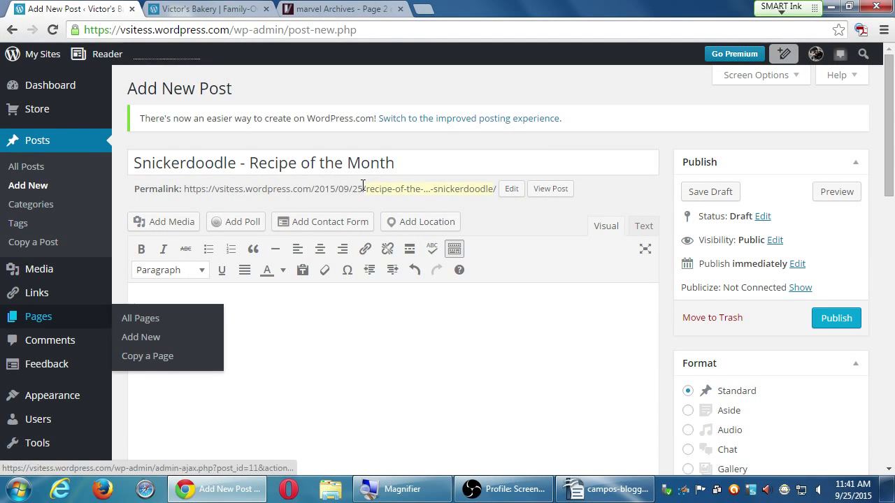
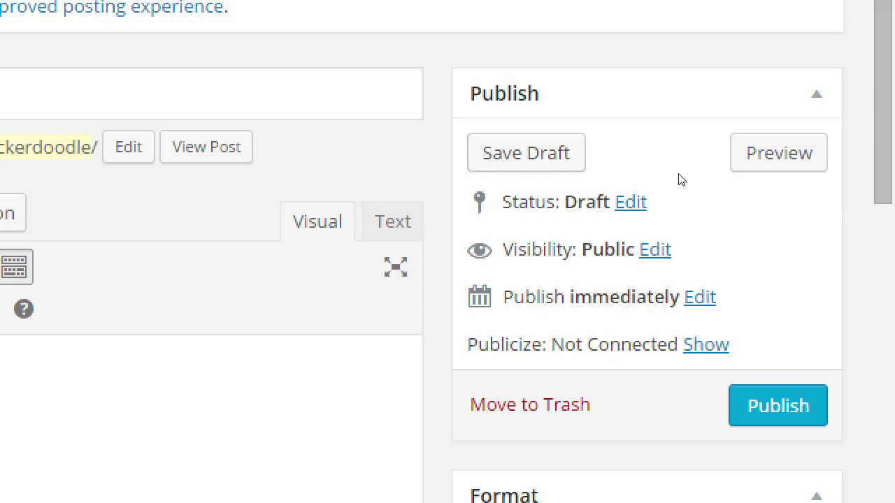
click(526, 153)
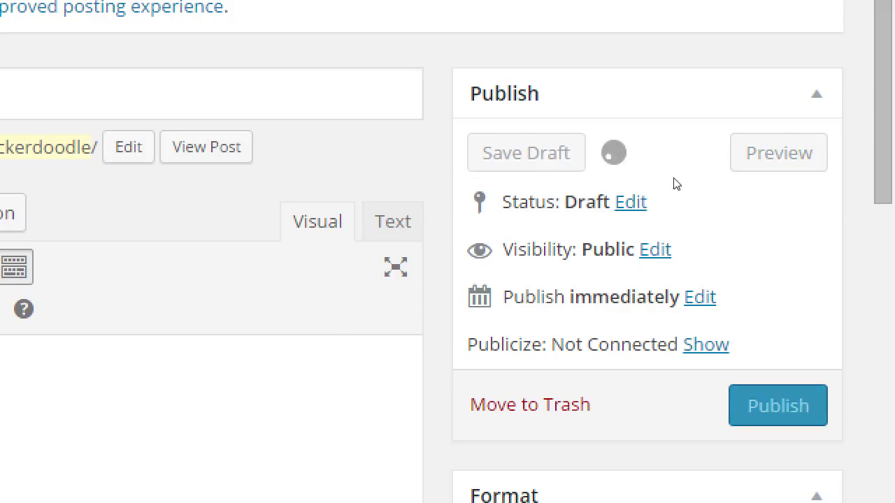
scroll(618, 190, down, 1)
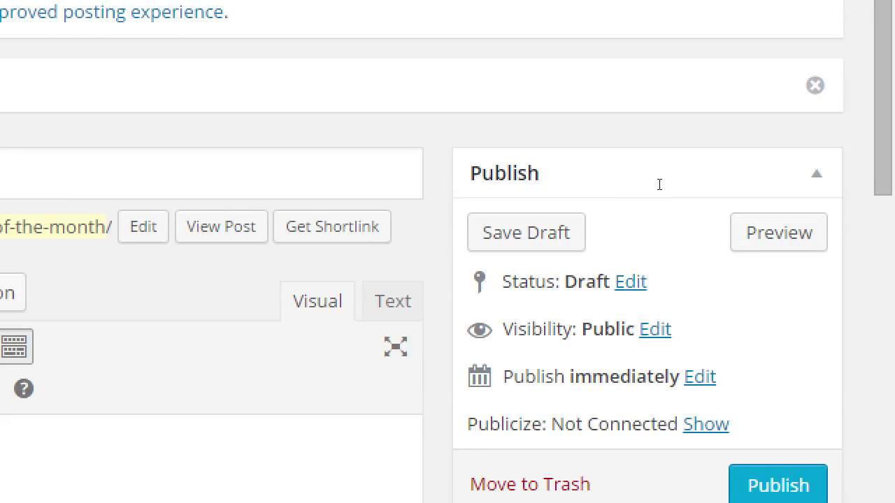
scroll(659, 185, up, 1)
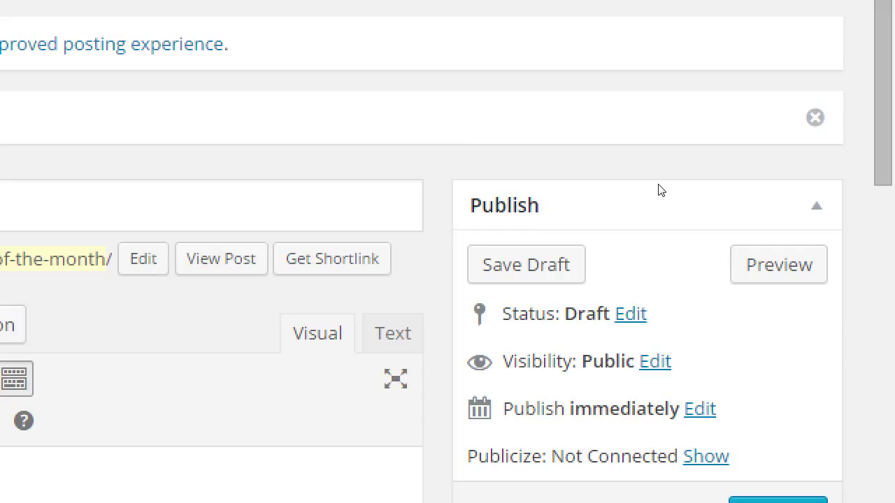
scroll(659, 190, down, 3)
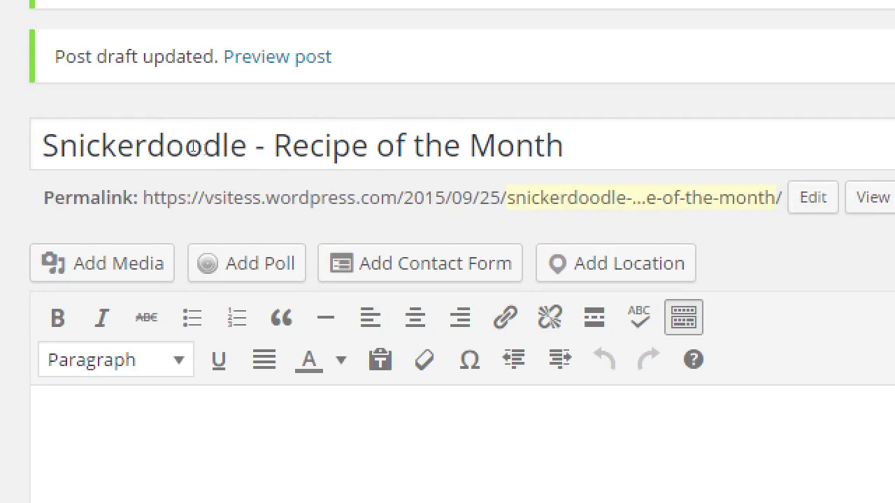
drag(42, 146, 564, 145)
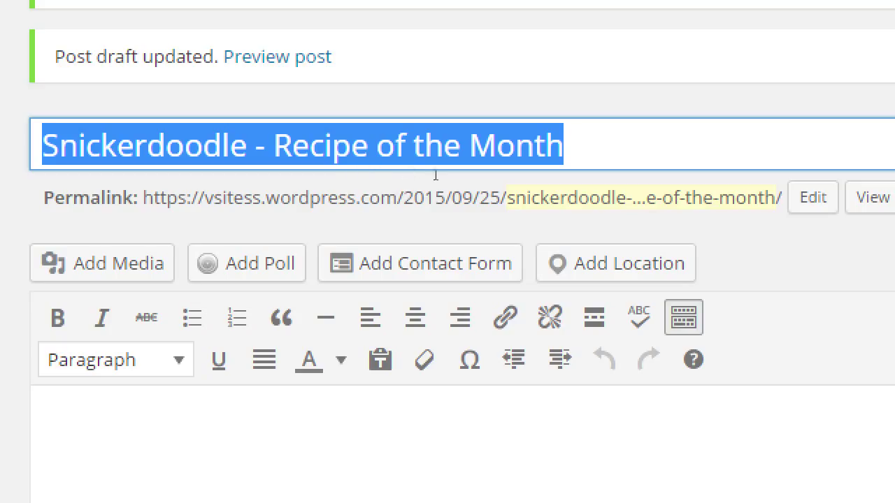
key(Right)
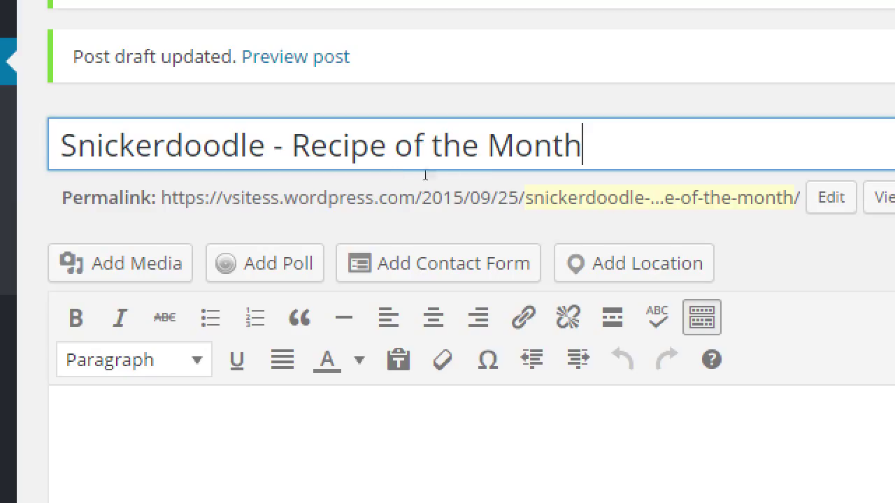
key(Tab)
key(Return)
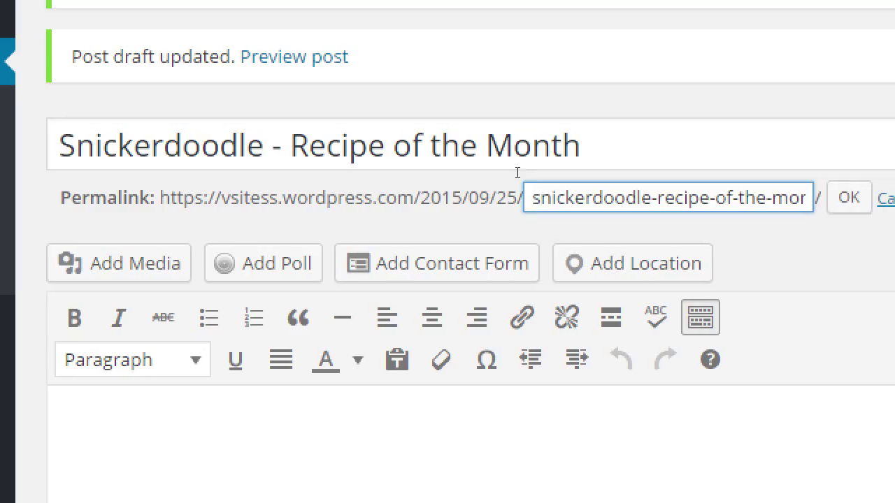
key(shift+Tab)
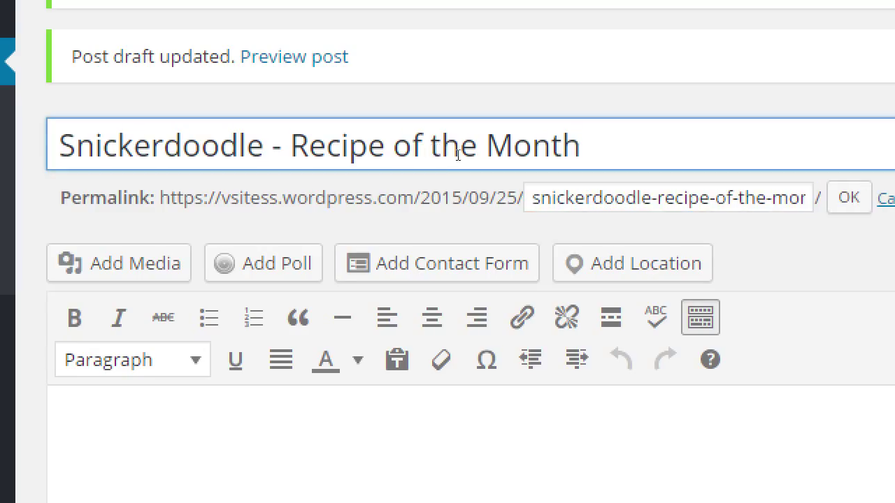
drag(584, 147, 77, 142)
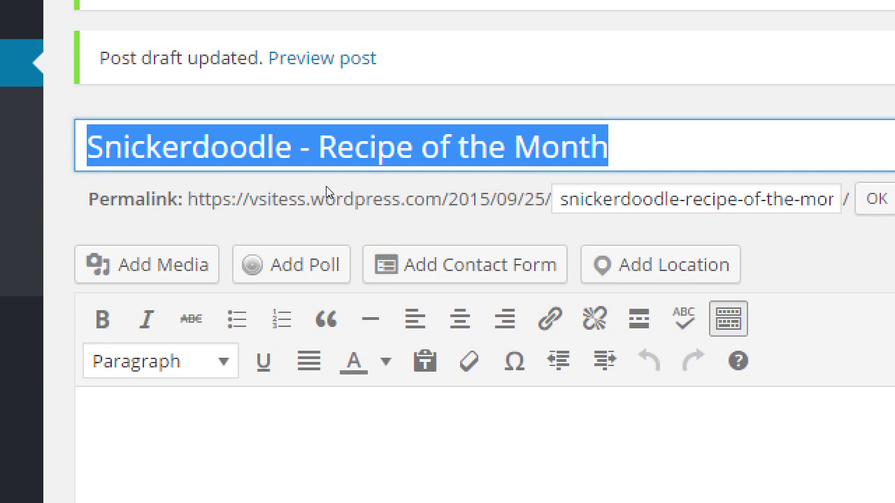
key(Tab)
click(409, 189)
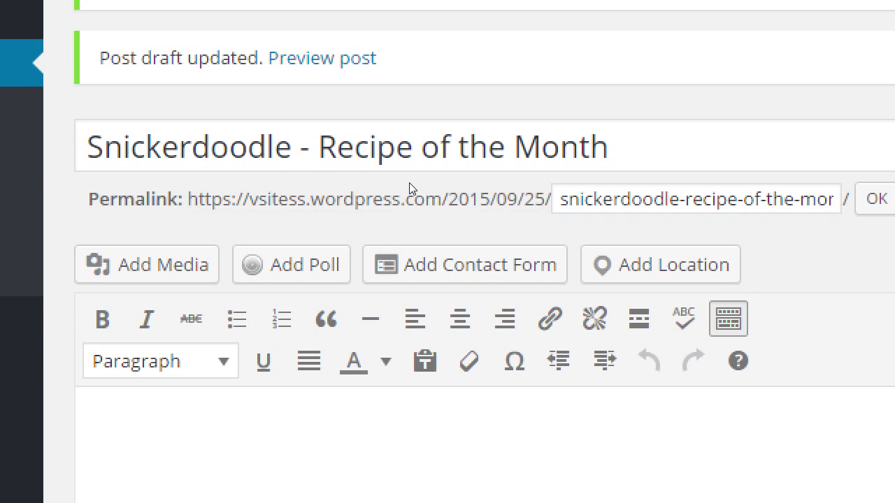
key(Tab)
key(Tab)
key(Return)
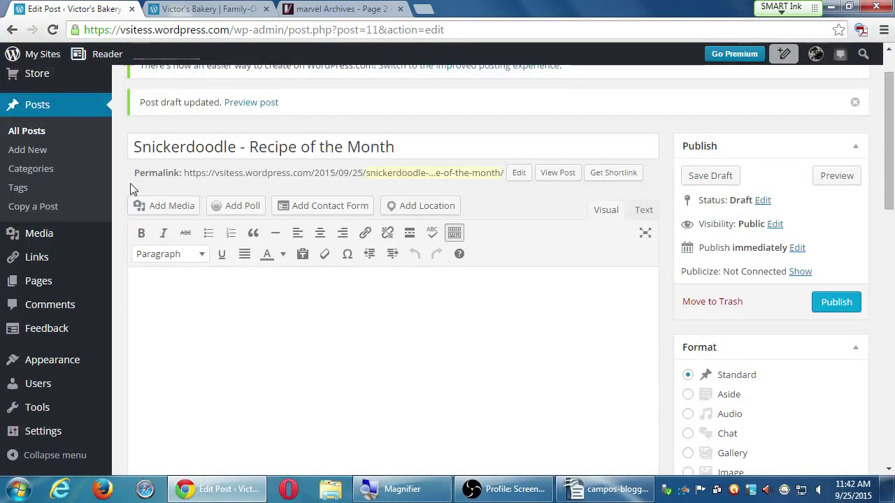
Open the "Comic Books A to Zed" post from the vmcampos marvel tag archive and view its title and introduction.
click(300, 7)
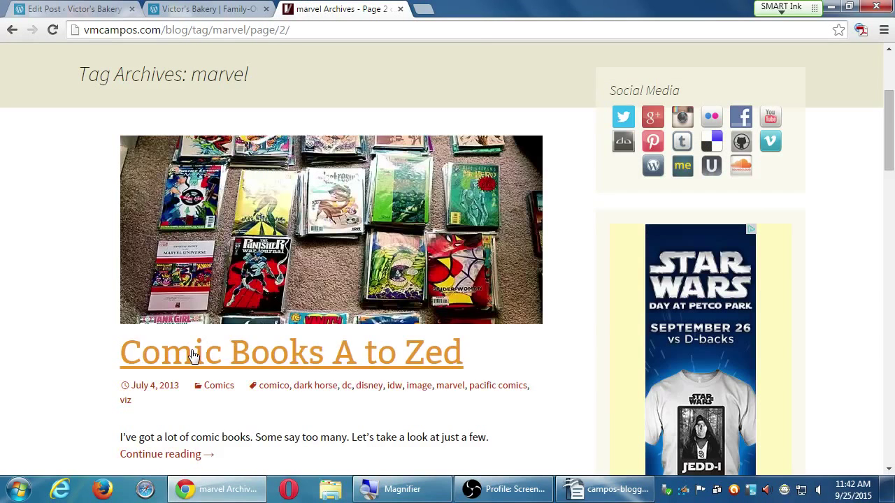
scroll(73, 360, down, 2)
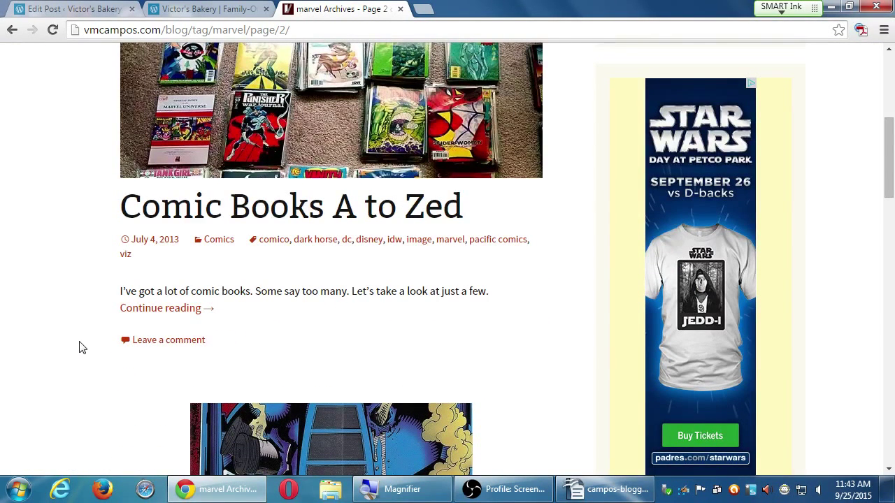
click(226, 218)
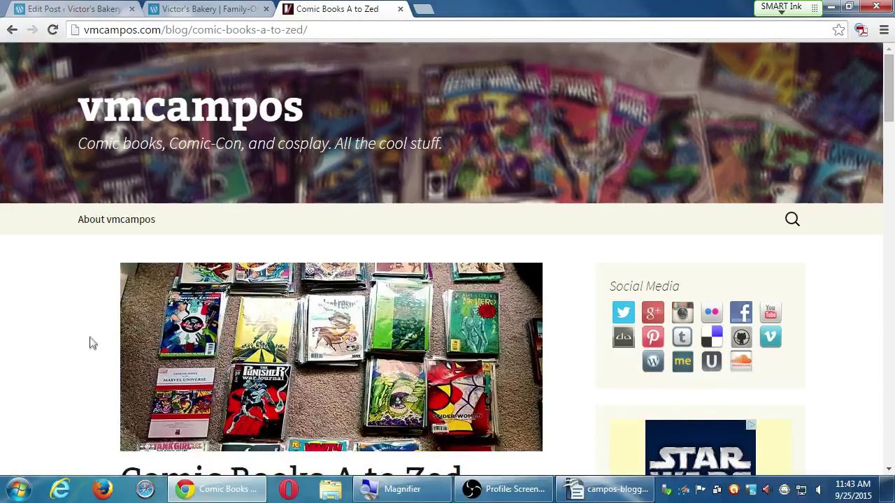
scroll(89, 342, down, 3)
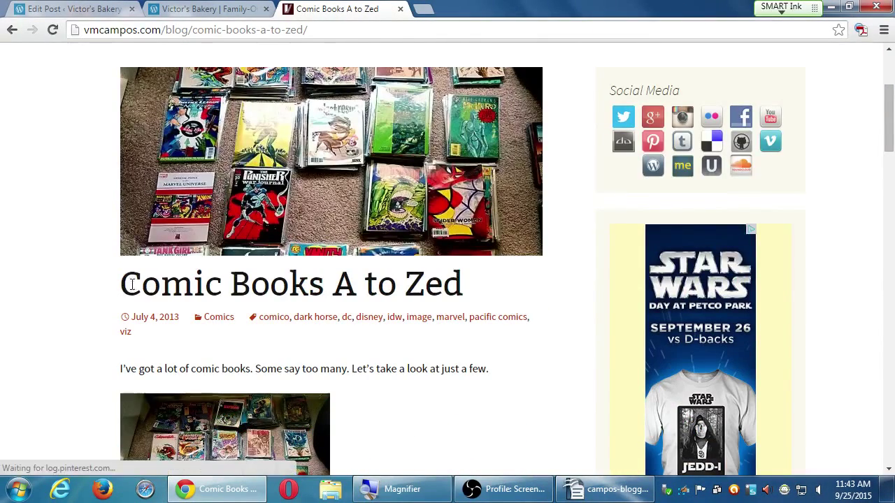
Return to the Snickerdoodle draft, highlight its title for review, and place the cursor in the empty post body.
click(244, 9)
click(70, 8)
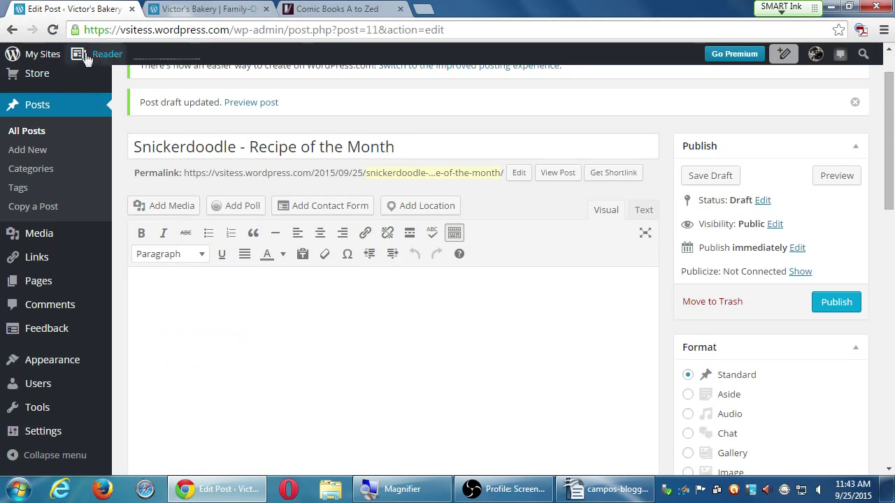
click(401, 145)
drag(401, 146, 119, 149)
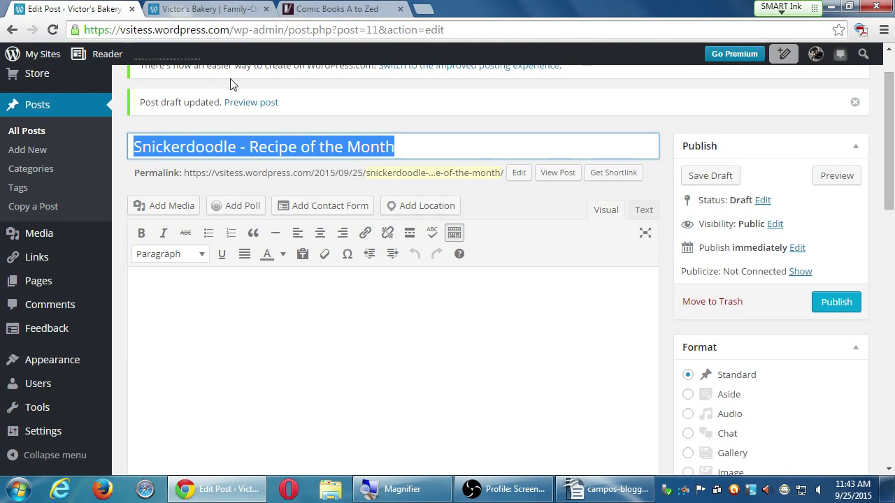
click(249, 330)
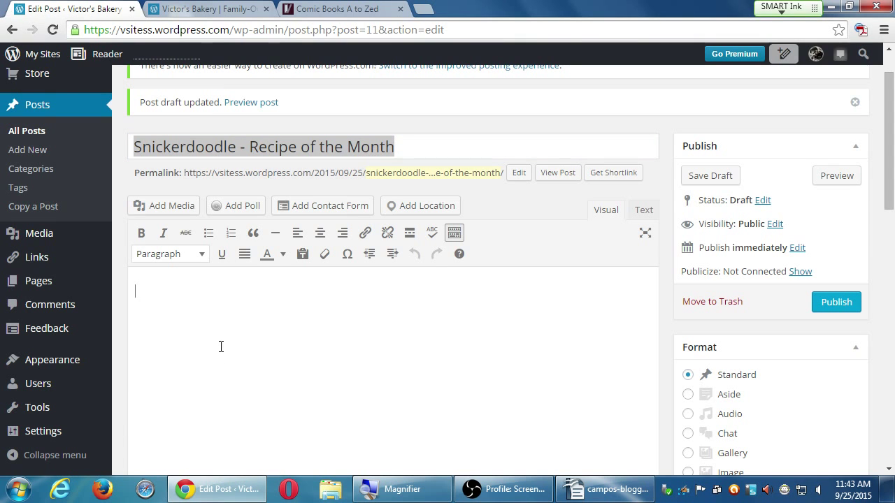
Examine the introduction, photo and list heading of the "Comic Books A to Zed" post, and return to the marvel tag archive.
click(315, 6)
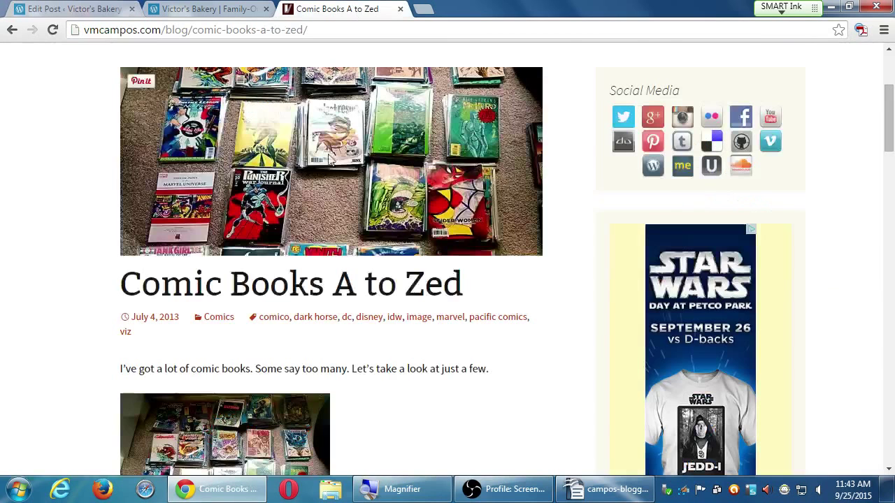
scroll(396, 302, up, 2)
scroll(355, 402, down, 5)
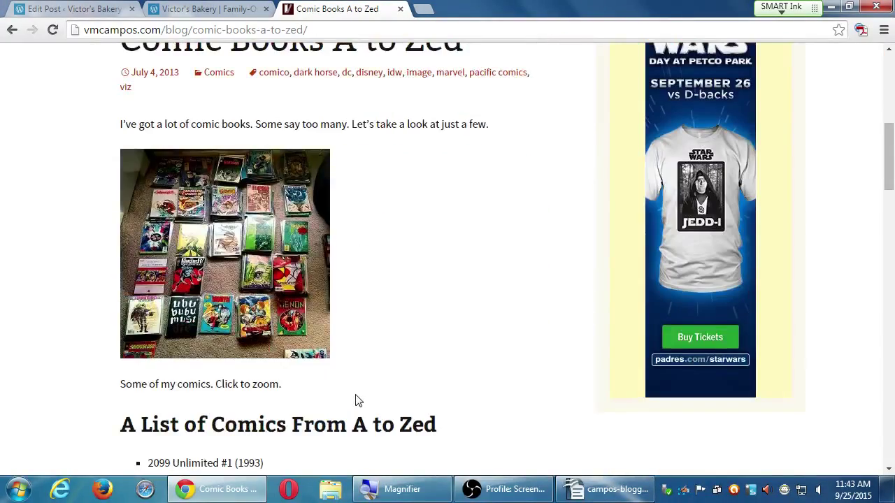
scroll(355, 399, down, 1)
scroll(355, 400, up, 5)
scroll(260, 340, down, 1)
key(alt+Left)
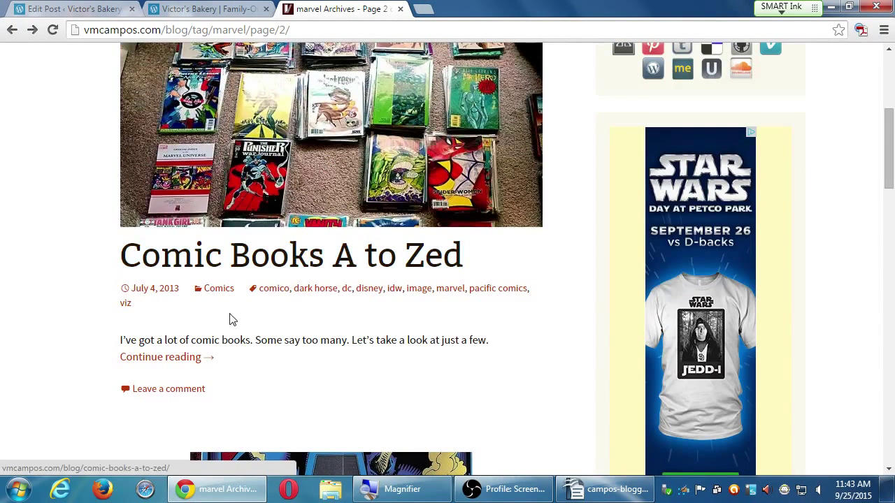
Continue reading the full "Comic Books A to Zed" post and review its comic list and "Some Favorites" section.
click(193, 360)
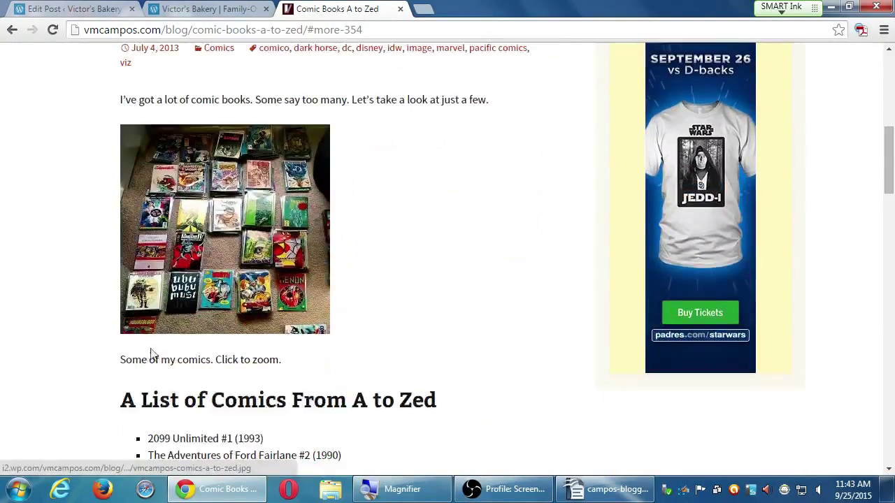
scroll(152, 358, down, 8)
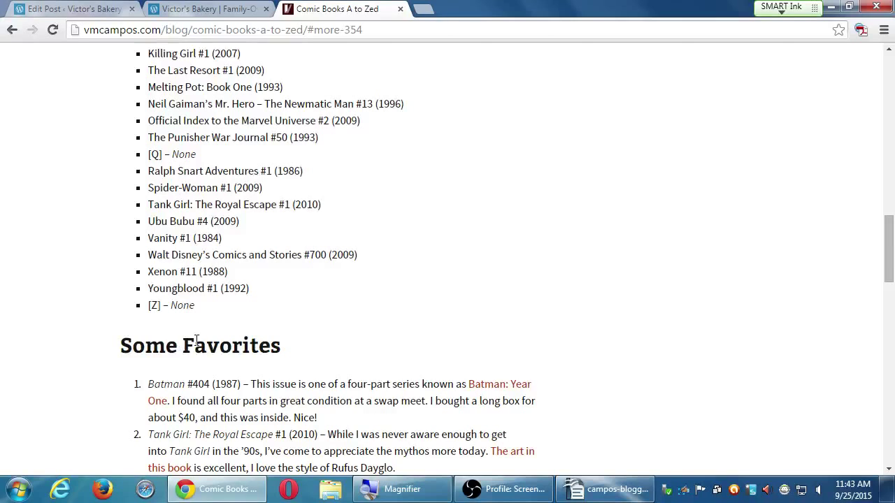
scroll(198, 338, down, 2)
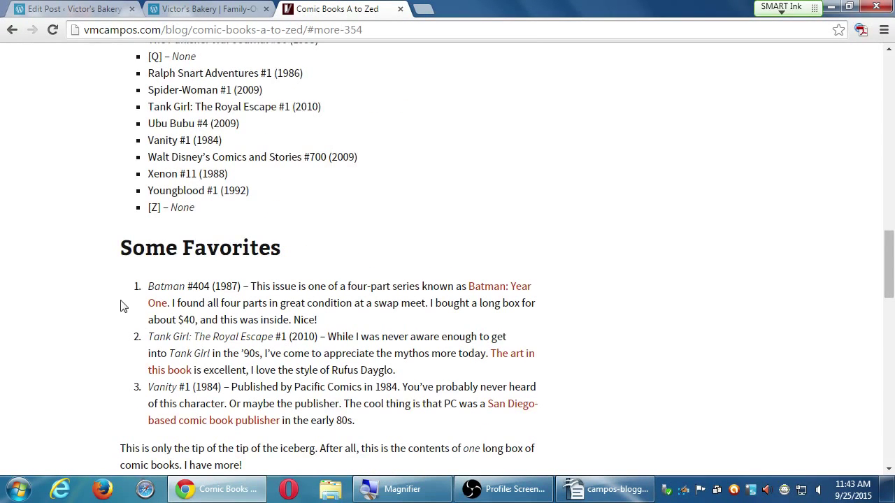
Look at the bakery home page and the Snickerdoodle draft again, and bring the marvel tag archive back up.
click(231, 8)
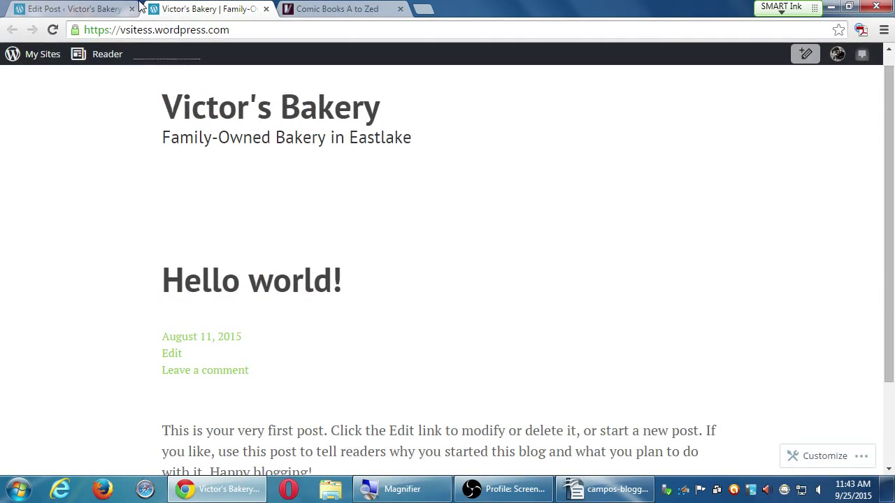
click(100, 8)
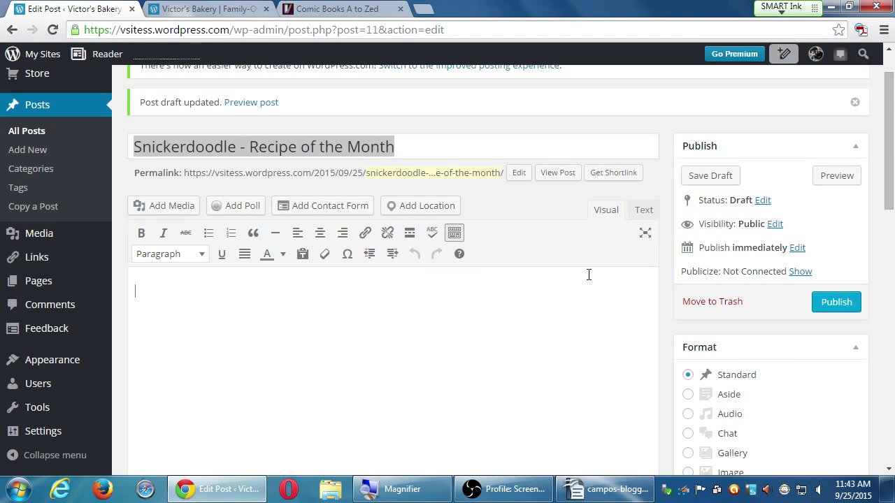
click(339, 9)
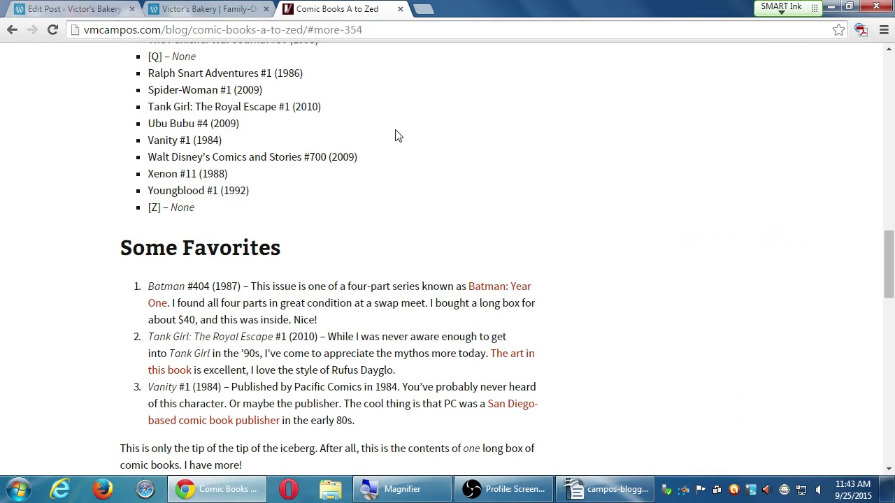
key(alt+Left)
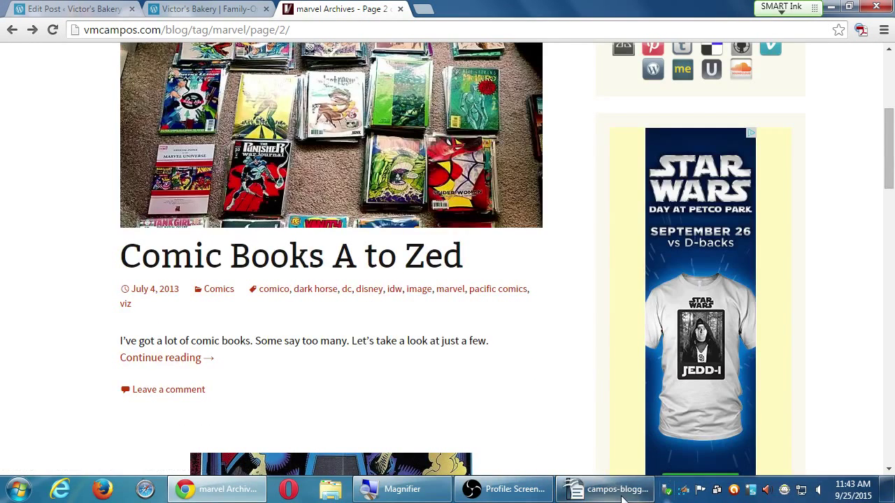
Switch to the blogging checklist in OpenOffice Writer and review the Writing section from Description through Read More.
click(623, 498)
click(488, 212)
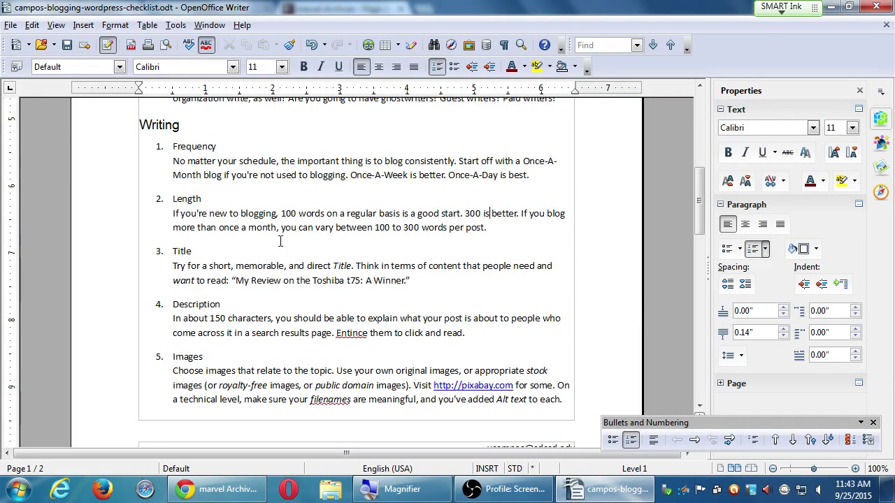
drag(193, 305, 221, 304)
drag(699, 207, 685, 308)
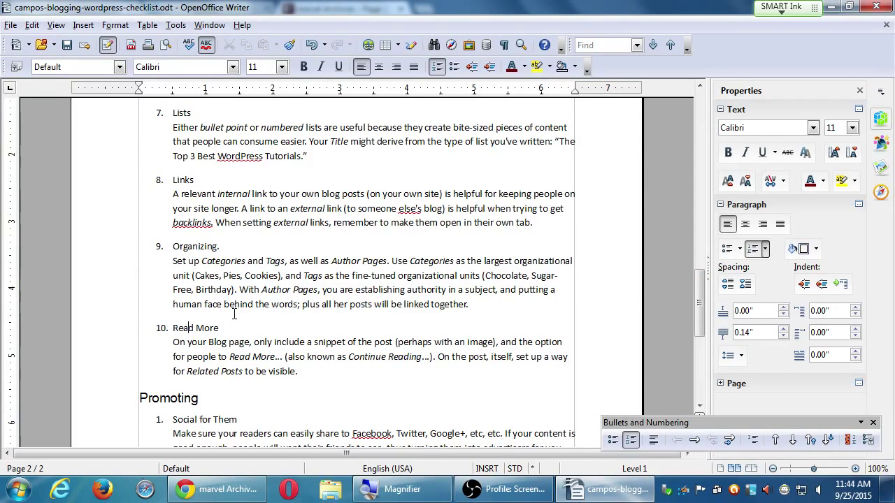
Switch back to Chrome and examine the excerpts and Continue reading links of the "Comic Books A to Zed" and Transformers G2 #1 posts.
key(alt+Tab)
scroll(259, 340, up, 3)
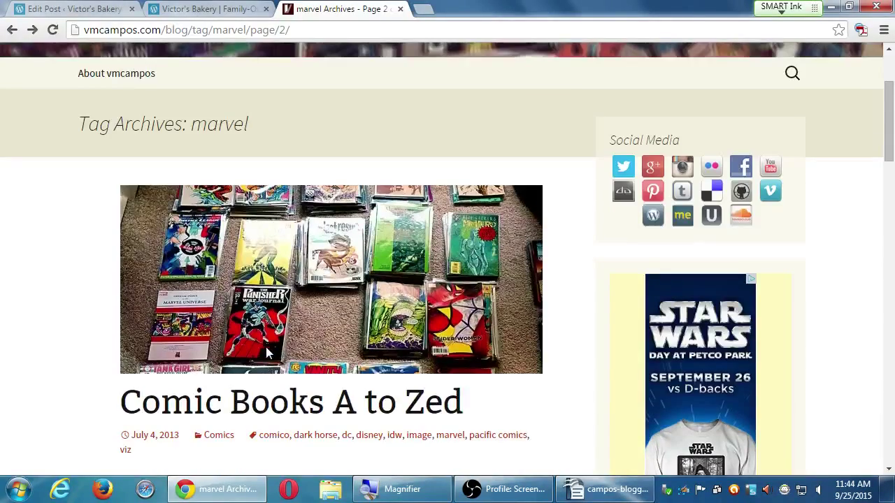
scroll(268, 353, up, 2)
scroll(7, 256, down, 3)
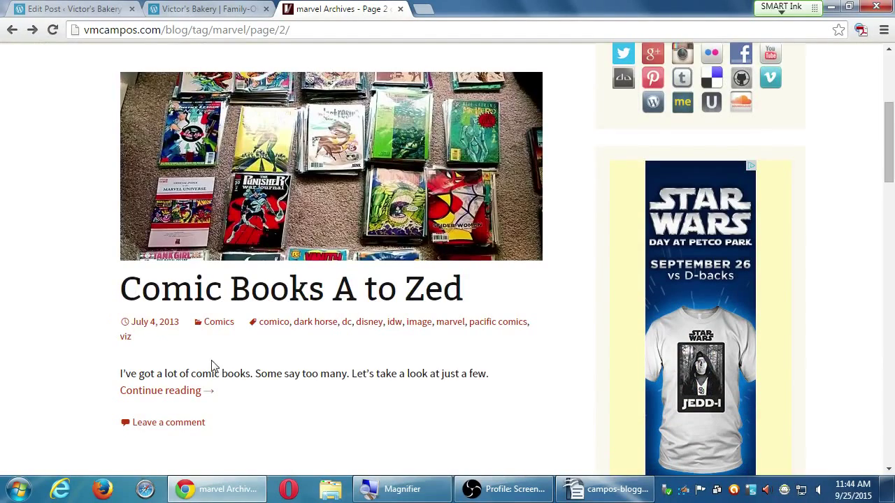
scroll(150, 388, down, 10)
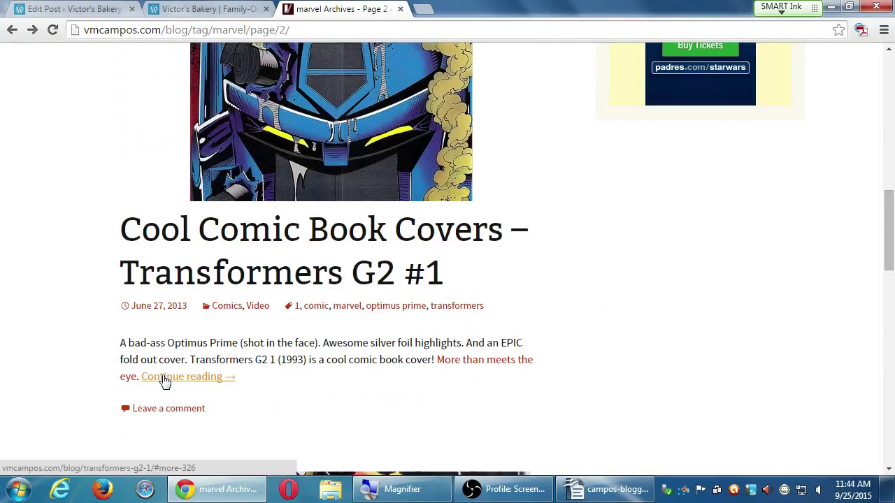
scroll(169, 372, up, 1)
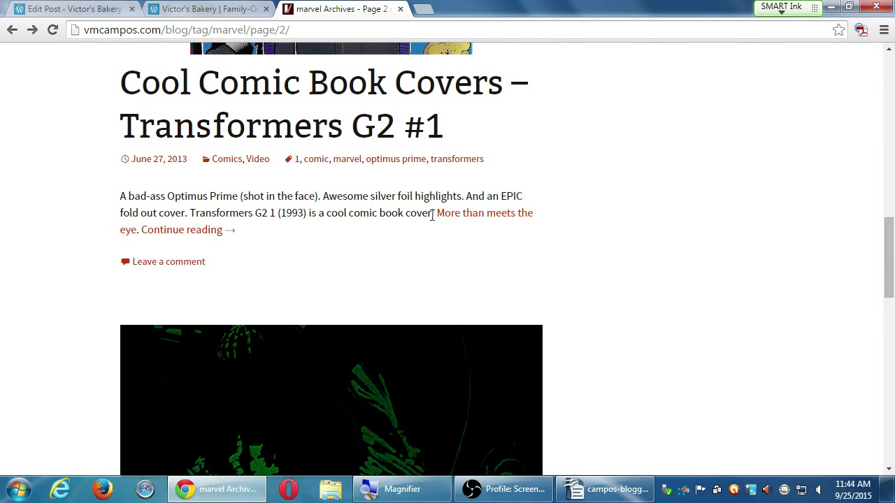
drag(434, 212, 127, 203)
scroll(150, 261, up, 6)
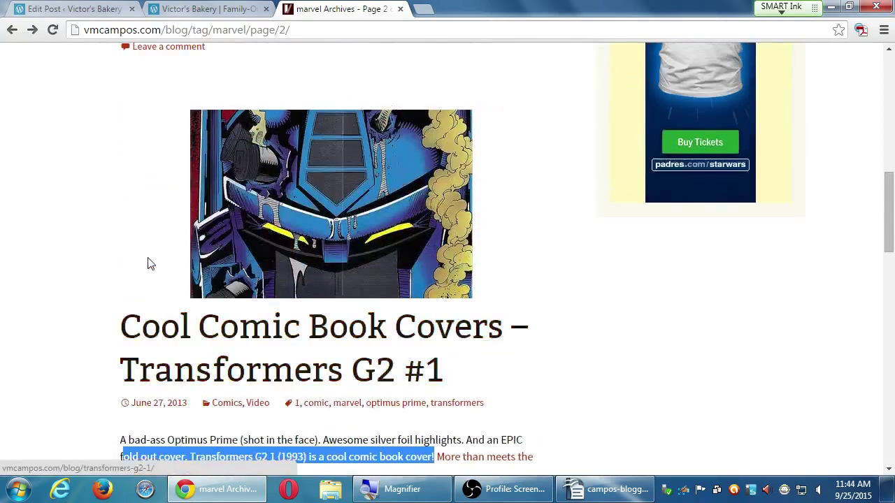
drag(151, 224, 492, 226)
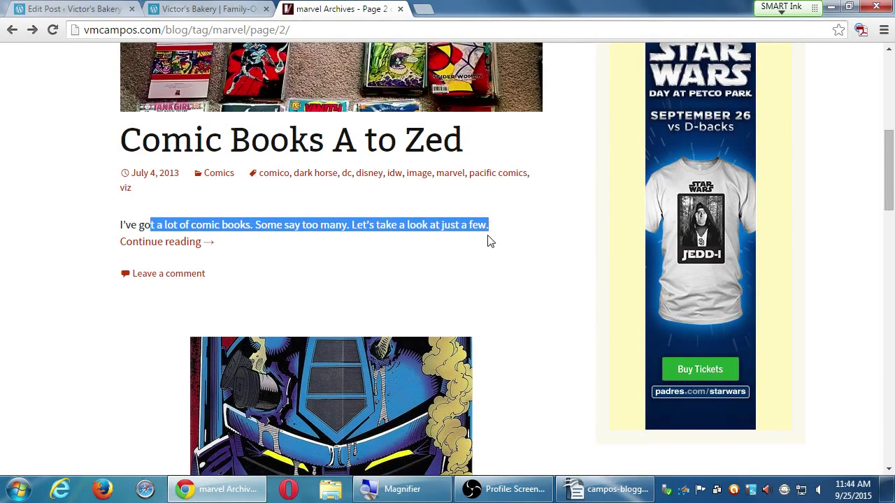
click(489, 241)
scroll(455, 280, up, 2)
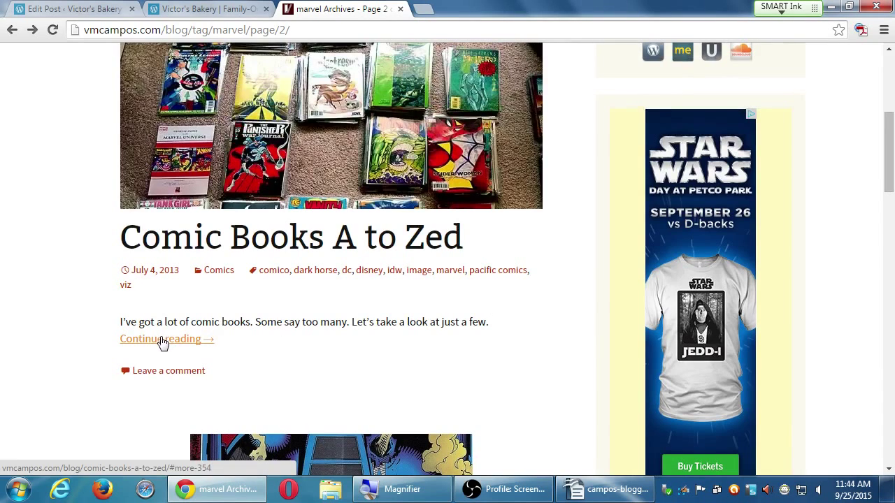
Switch to the Snickerdoodle draft and try out a line of filler text in the empty post body.
click(70, 14)
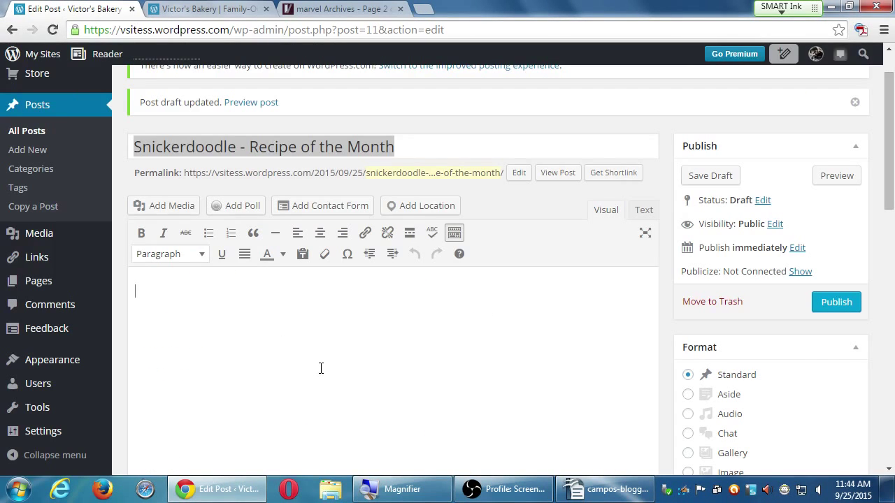
text(fdssfadfsdaffsfasdafdsdfsadfsfdsafdsa)
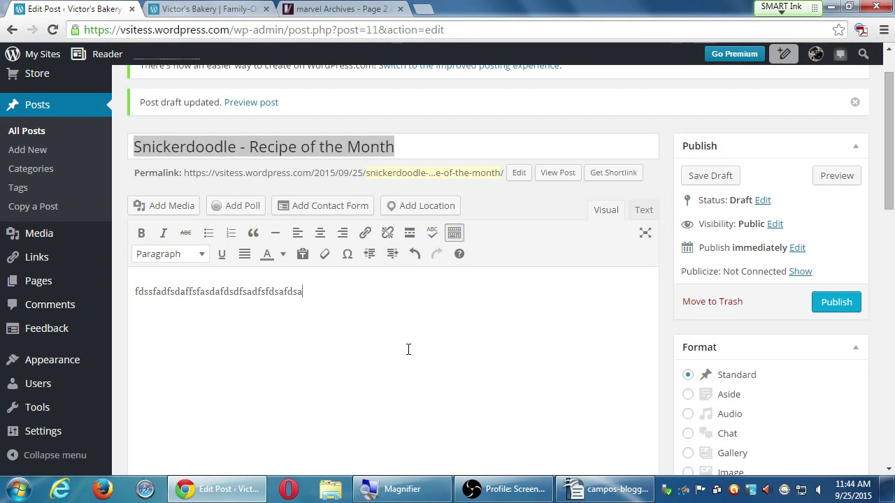
key(ctrl+a)
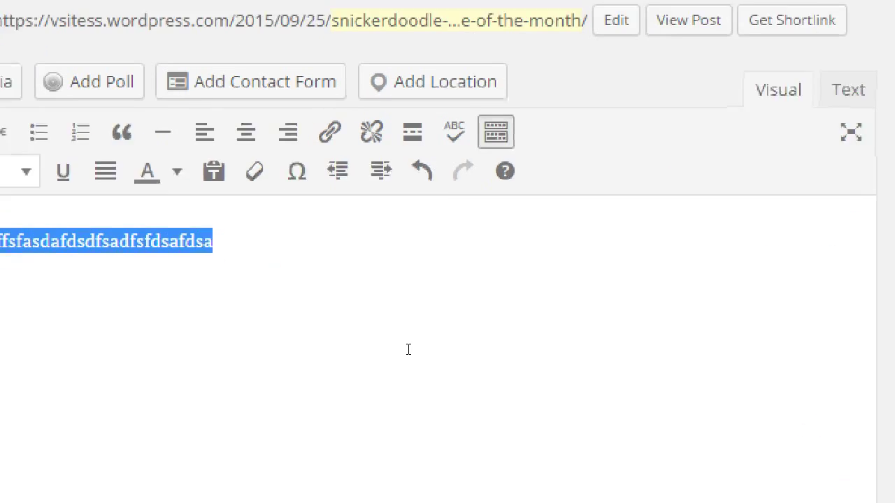
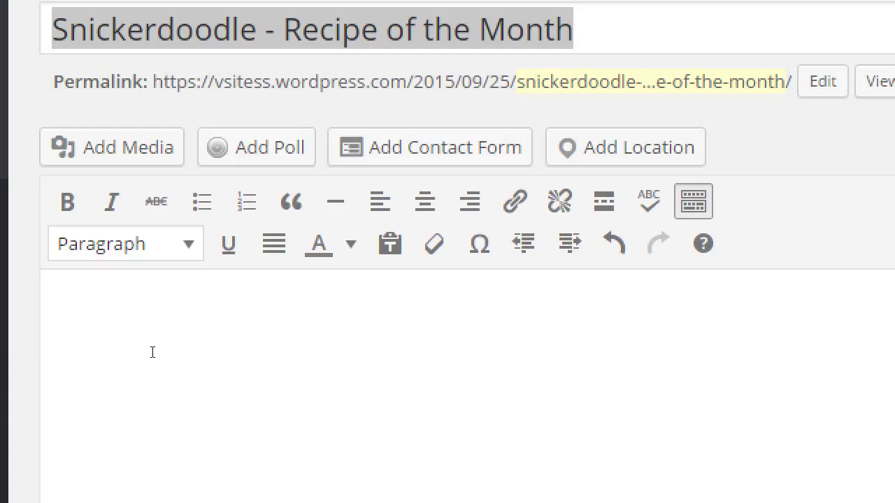
Begin the post body with "For our October Recipe, we'll be focusing on Snickerdoodles".
text(Four nour)
key(BackSpace)
key(BackSpace)
key(BackSpace)
key(BackSpace)
key(BackSpace)
key(BackSpace)
key(BackSpace)
key(BackSpace)
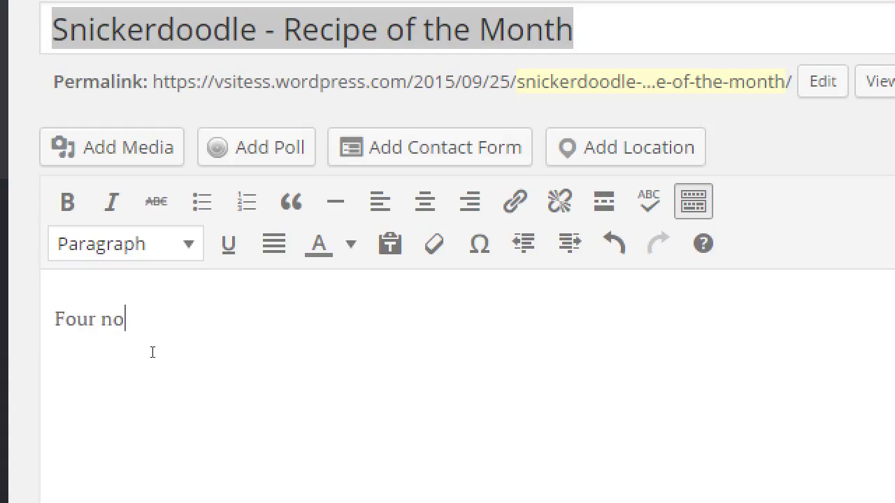
text(r our Oc)
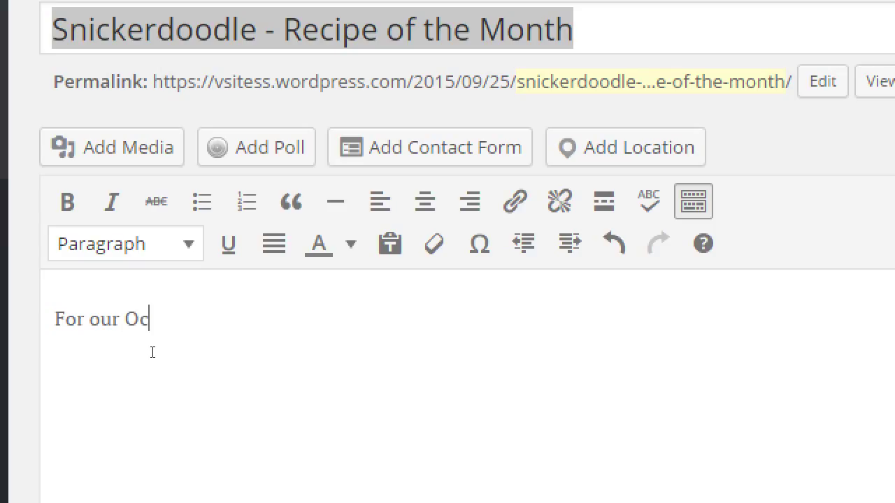
text(tober Reci)
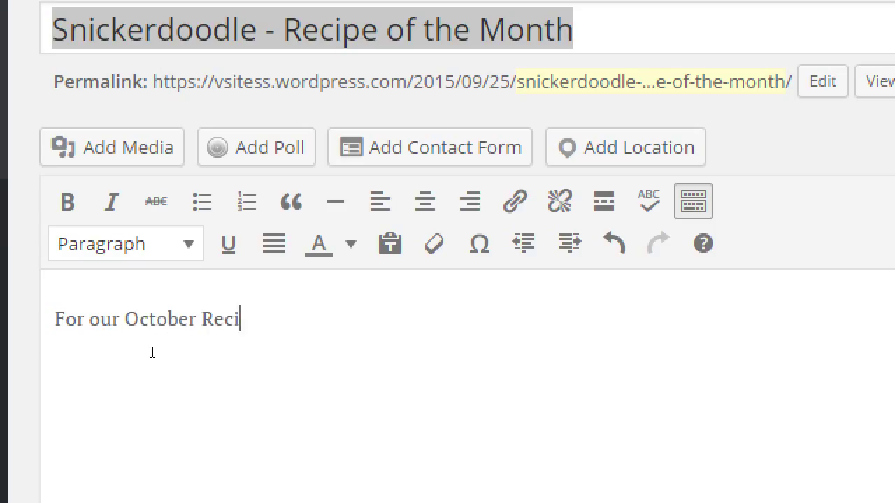
text(pe, we'll be foc)
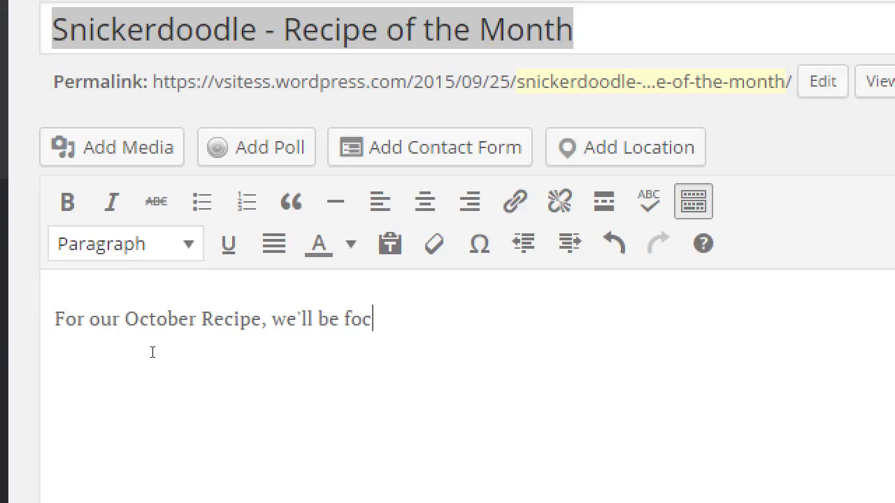
text(using on Sn)
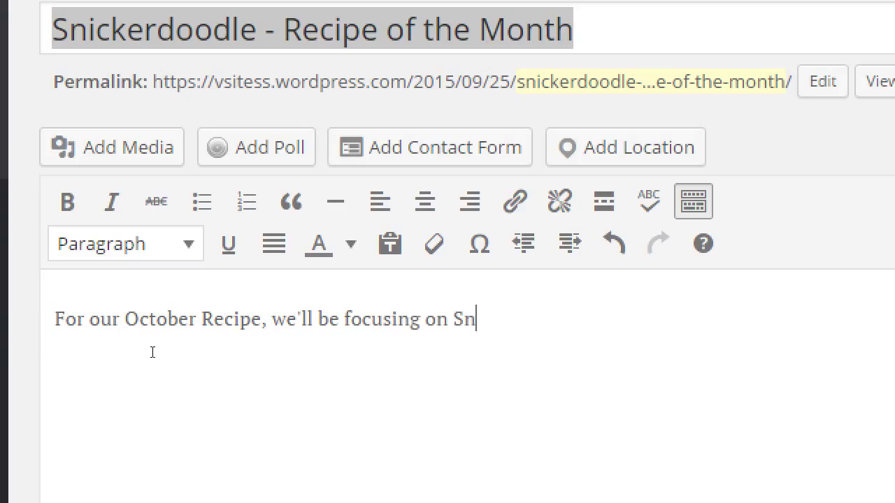
text(ickerdoodles)
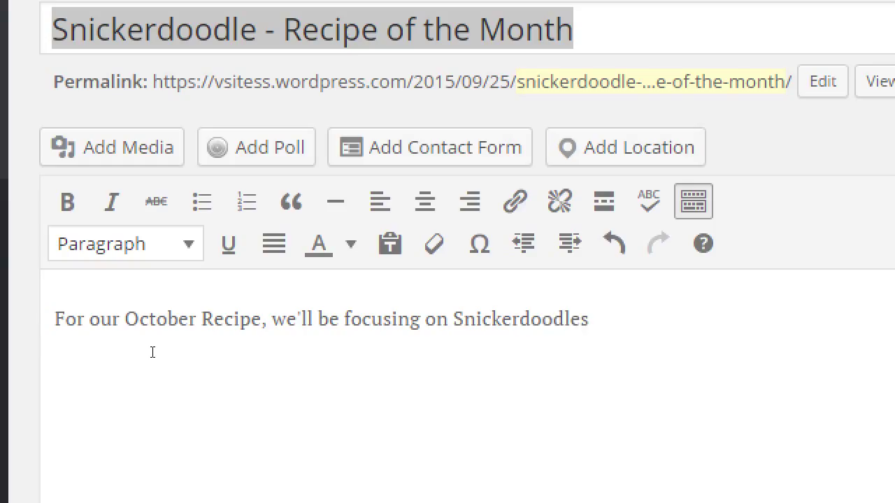
Complete the opening sentence with "; the hard to spell, but easy to bake cookie.".
text(; th)
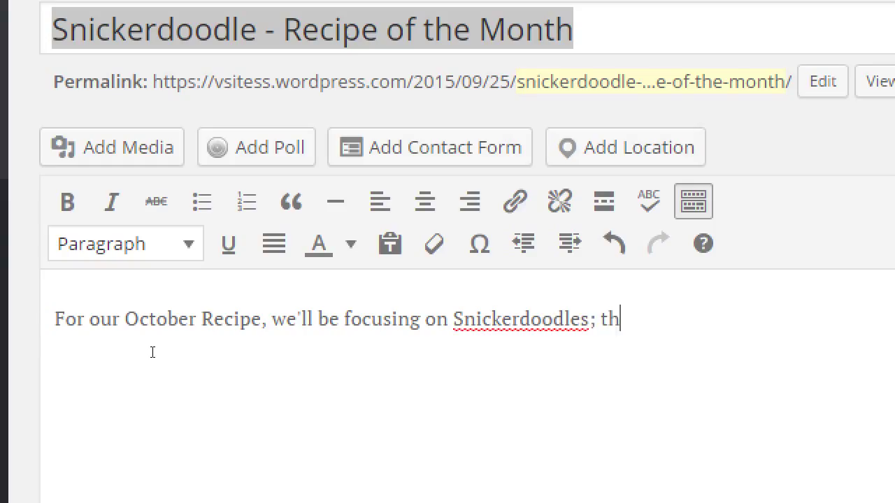
text(e hard to )
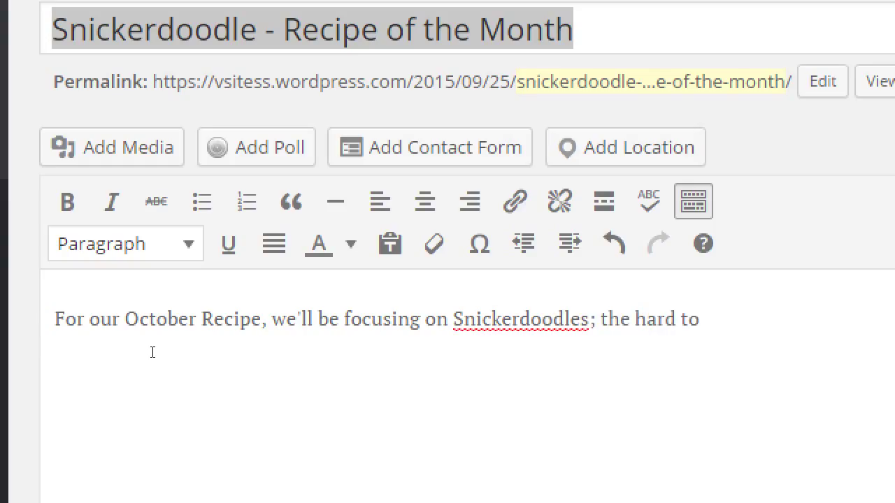
text(spell, but eas)
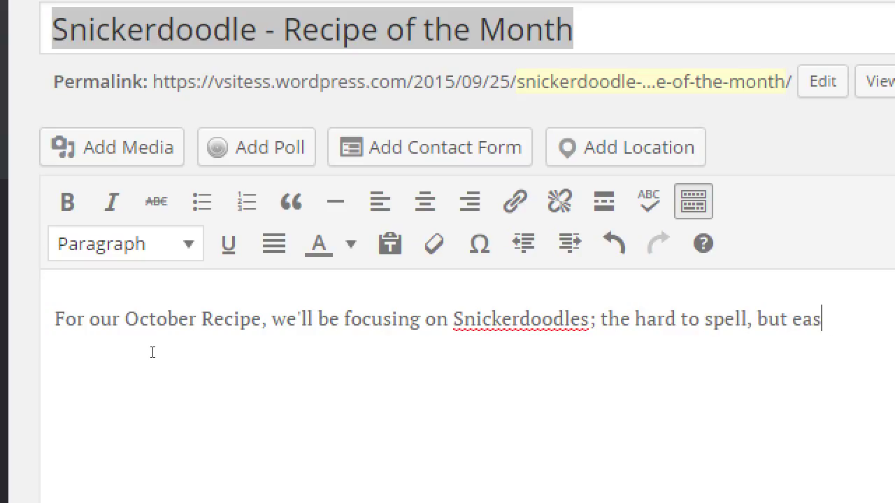
text(y to r)
key(BackSpace)
key(BackSpace)
key(BackSpace)
key(BackSpace)
text(to eat)
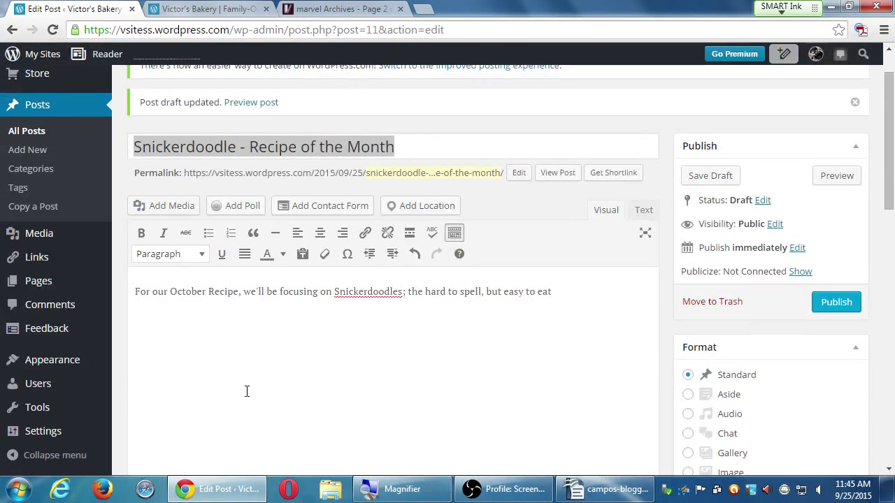
key(BackSpace)
key(BackSpace)
key(BackSpace)
text(bake cookie.)
Collapse the second row of formatting tools and insert a Read More tag below the opening sentence.
key(Return)
click(454, 233)
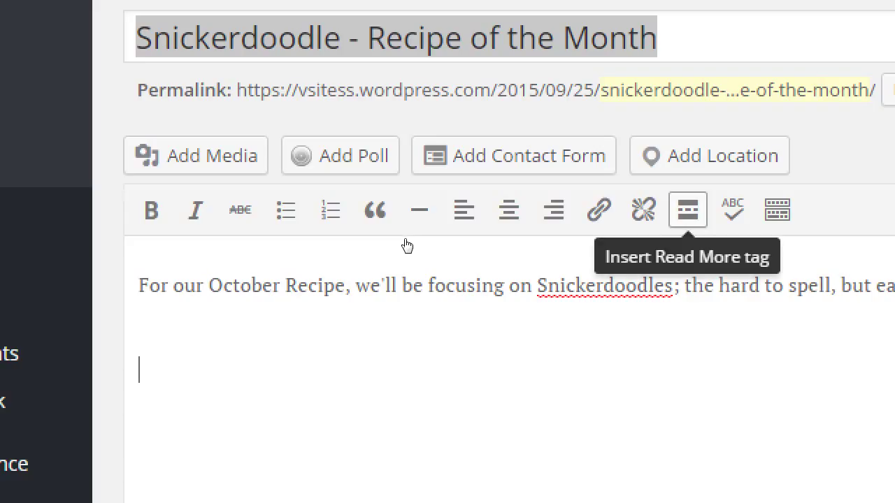
key(alt+shift+t)
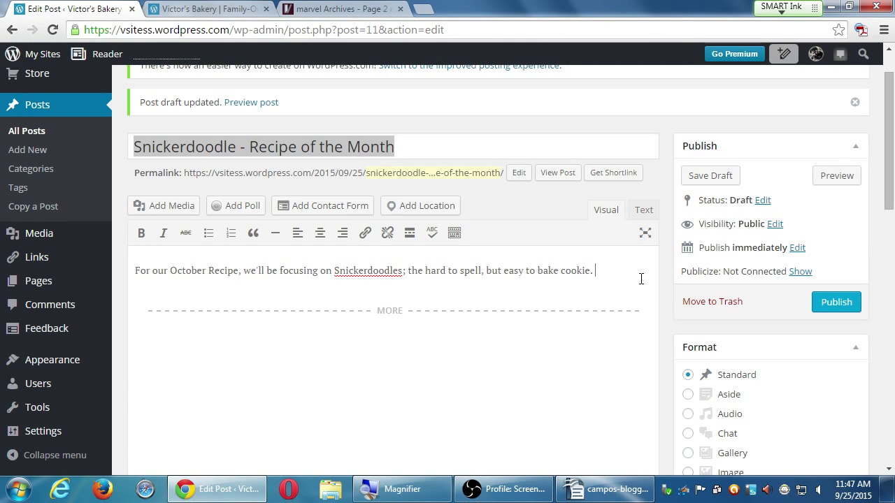
text(kdfj dkjfkd fjkdfj dfkjdfk df)
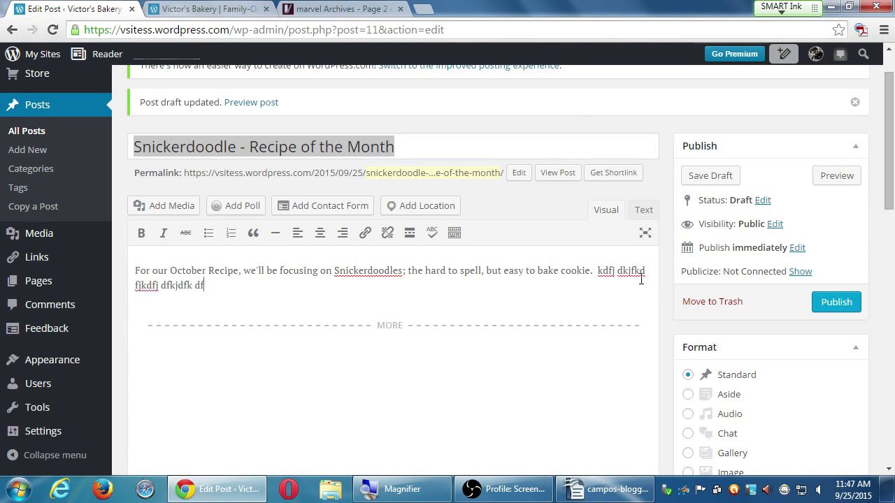
text(kdfdfdfjdf)
key(Return)
text(dfdfkjdkdfjfdd)
key(Return)
text(fdfkdfjkd)
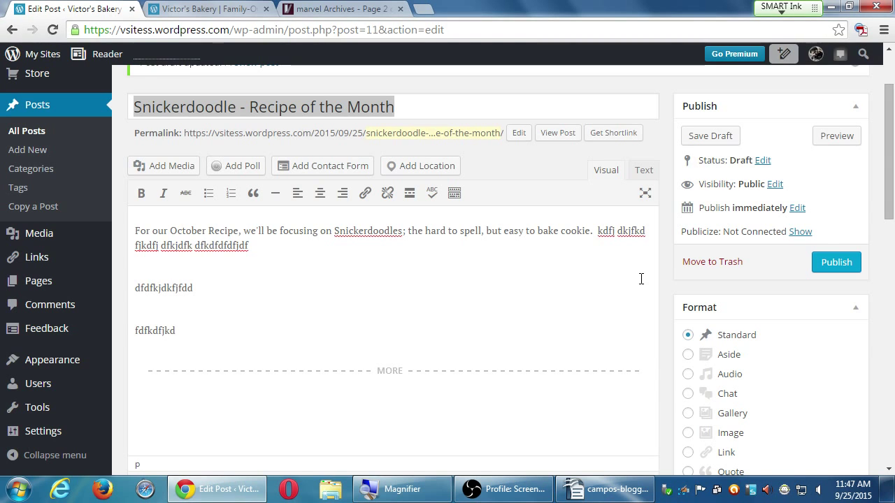
key(BackSpace)
key(BackSpace)
key(BackSpace)
key(BackSpace)
key(BackSpace)
key(BackSpace)
key(BackSpace)
key(BackSpace)
key(BackSpace)
key(BackSpace)
key(BackSpace)
key(BackSpace)
key(BackSpace)
key(BackSpace)
key(BackSpace)
key(BackSpace)
key(BackSpace)
key(BackSpace)
key(BackSpace)
key(BackSpace)
key(BackSpace)
key(BackSpace)
key(BackSpace)
key(BackSpace)
key(BackSpace)
key(BackSpace)
key(BackSpace)
key(BackSpace)
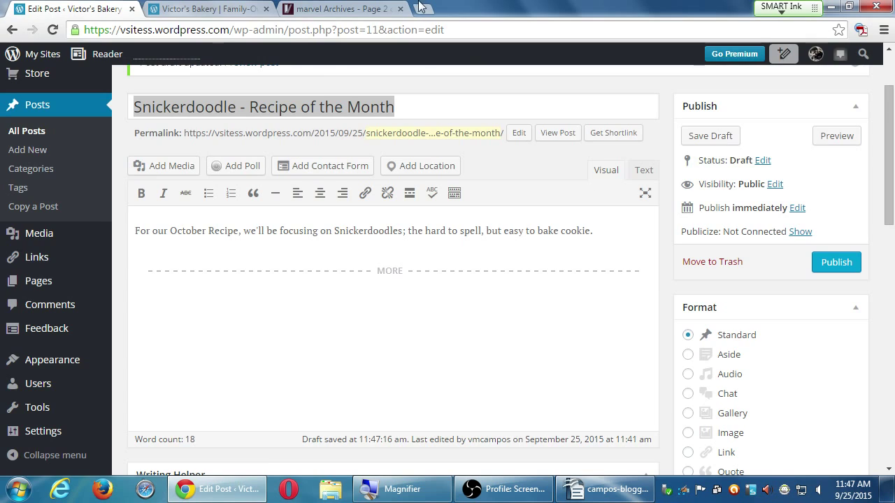
Examine the short excerpts and Continue reading links of the Comic Books A to Zed, Howard the Duck and Comic-Con 2015 posts in the marvel archive.
click(381, 8)
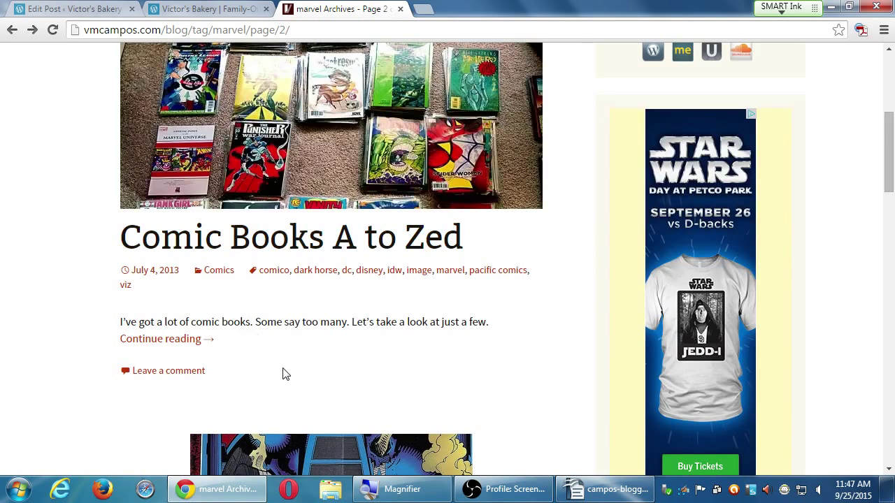
drag(195, 321, 301, 337)
scroll(301, 335, up, 3)
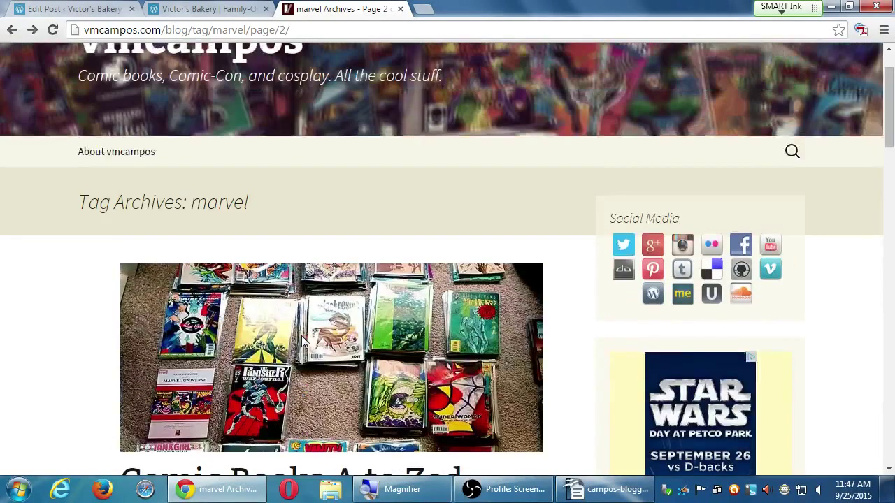
key(alt+Left)
scroll(310, 338, up, 7)
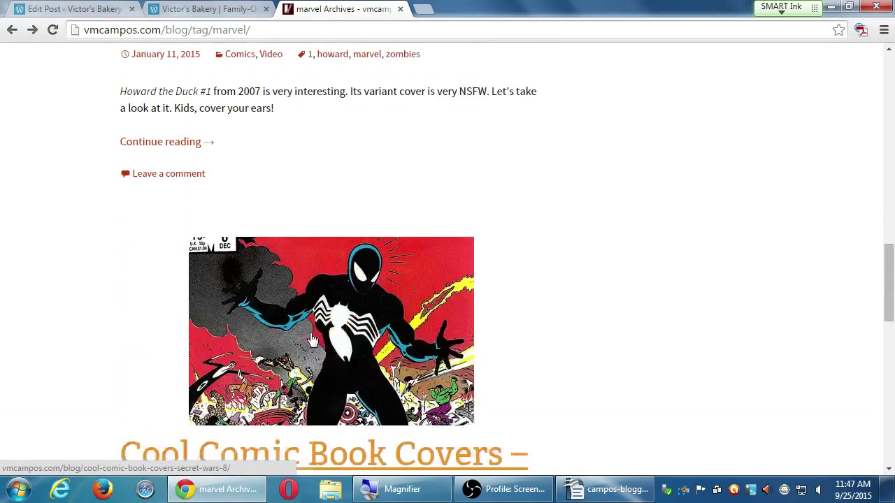
drag(250, 232, 216, 290)
scroll(285, 301, up, 4)
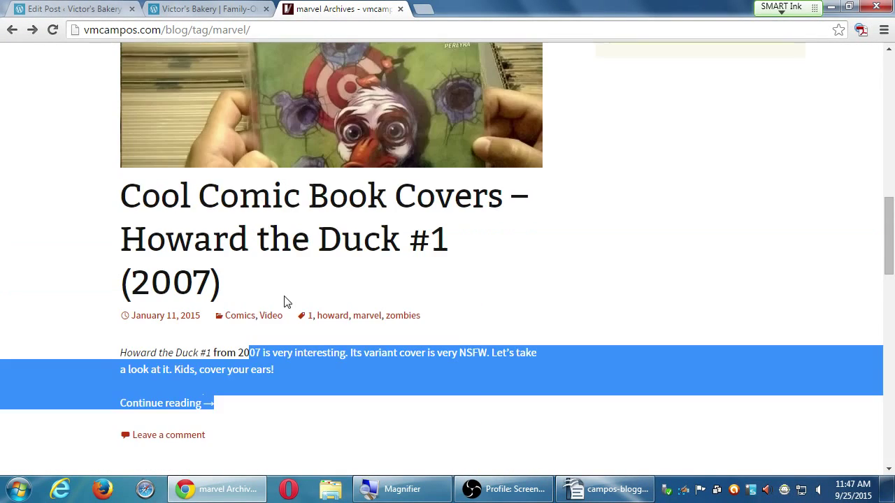
scroll(284, 296, up, 2)
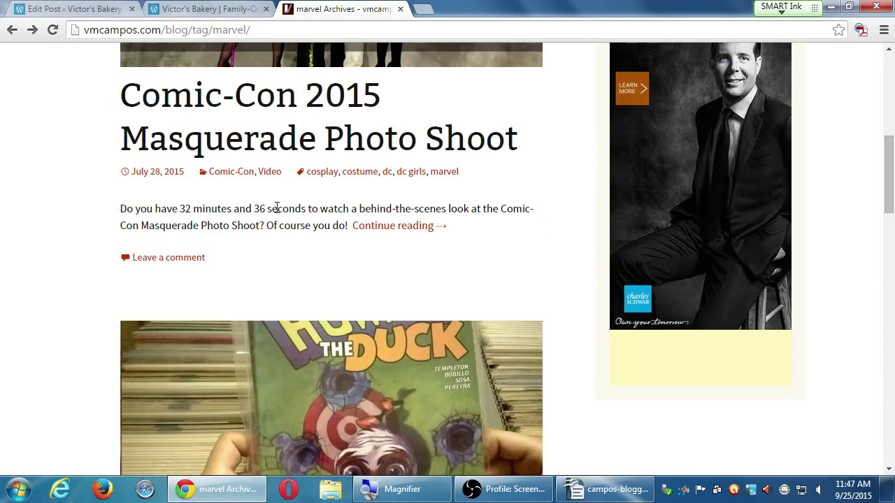
drag(277, 208, 291, 224)
click(315, 234)
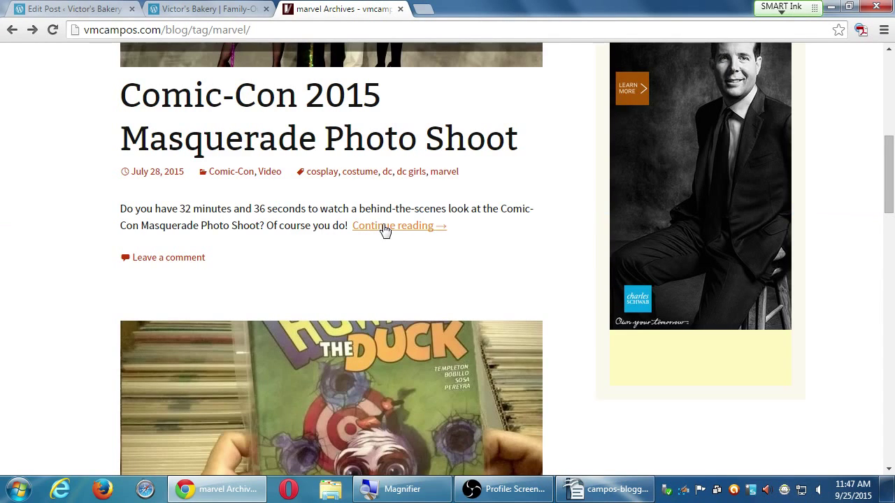
scroll(385, 238, up, 2)
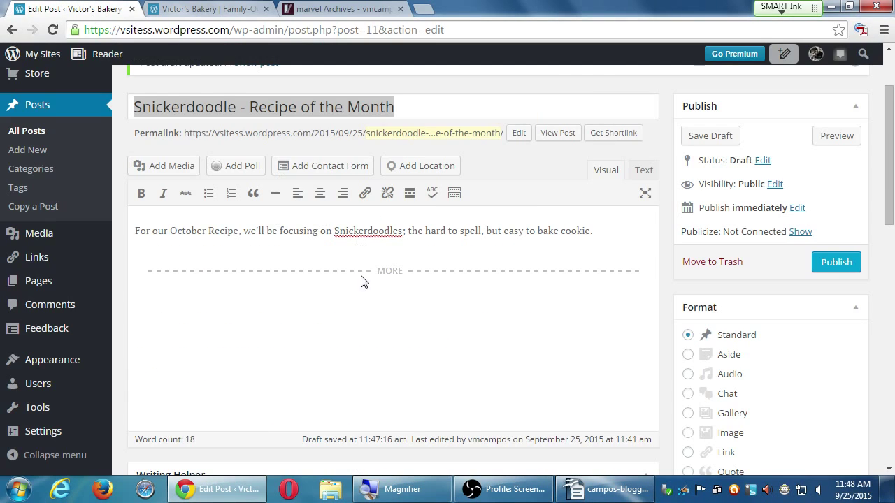
Save the Snickerdoodle draft, then preview the post and look over its page.
click(408, 324)
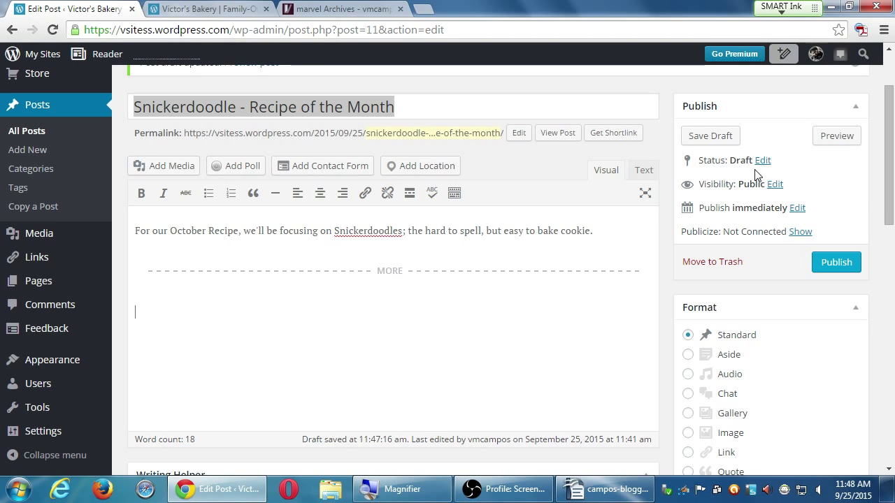
click(716, 139)
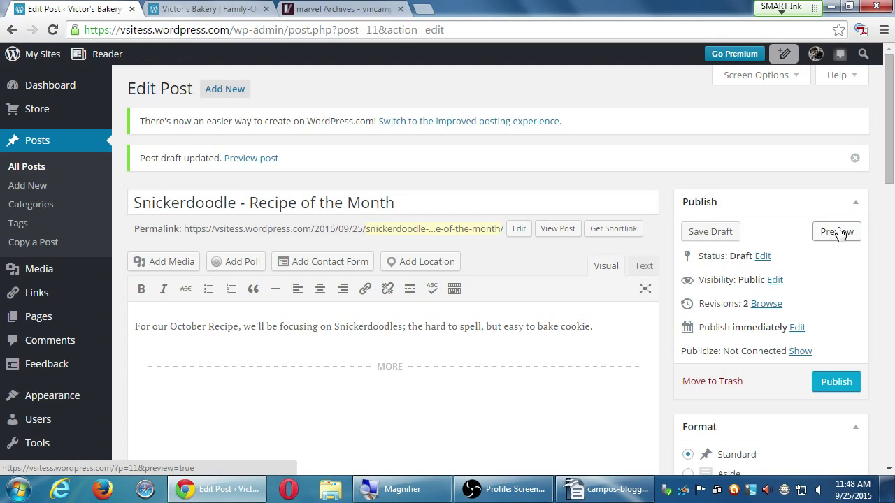
click(838, 231)
scroll(401, 362, down, 5)
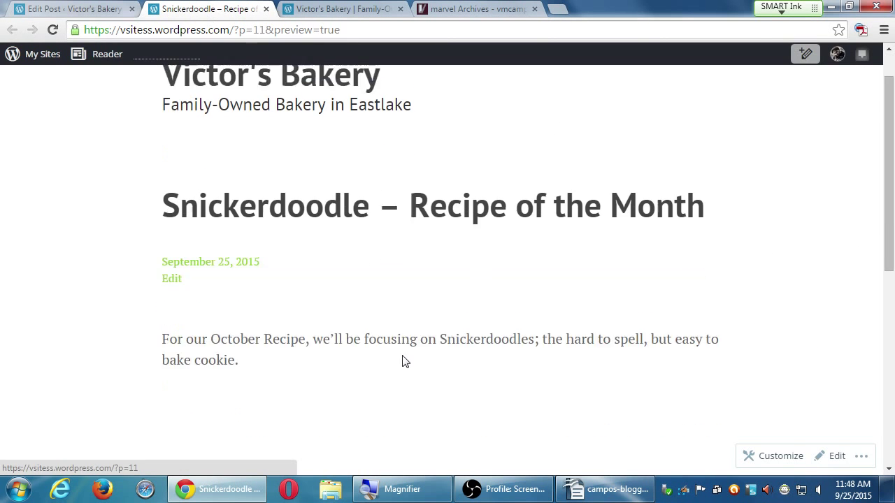
scroll(396, 398, up, 3)
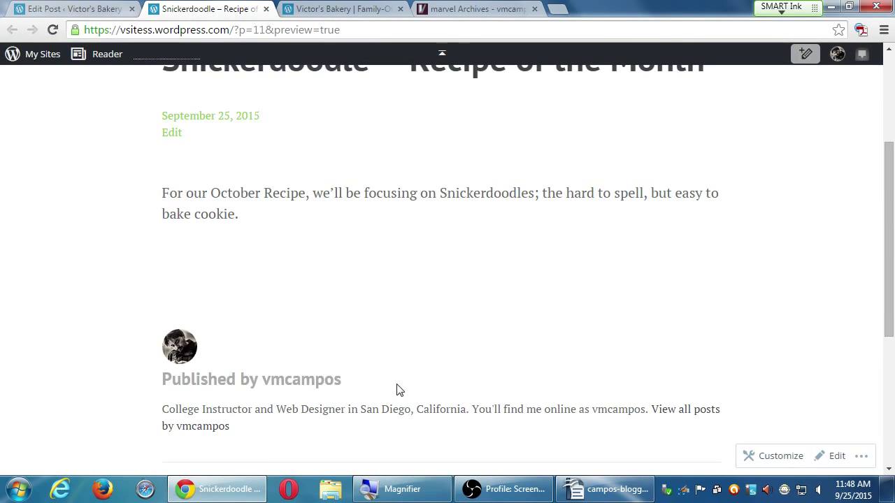
scroll(343, 313, up, 2)
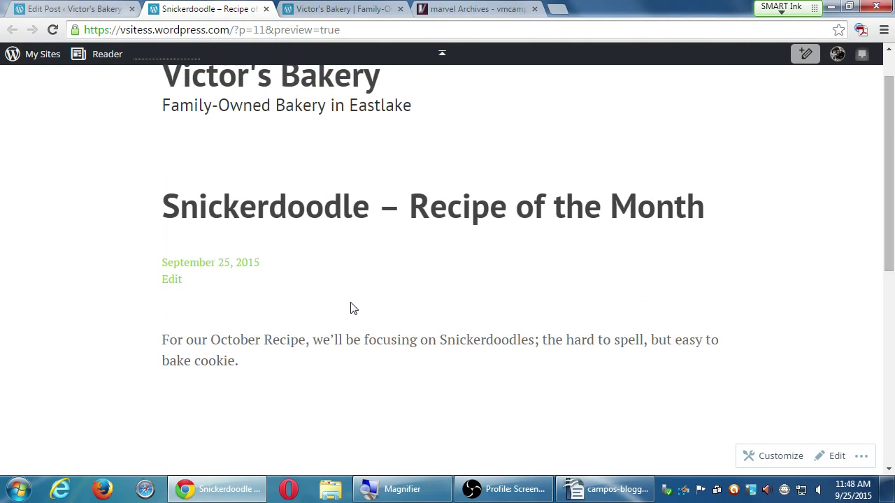
Place the cursor below the Read More break in the draft, and switch to the OpenOffice Writer checklist to review its Headings and Lists items.
click(106, 11)
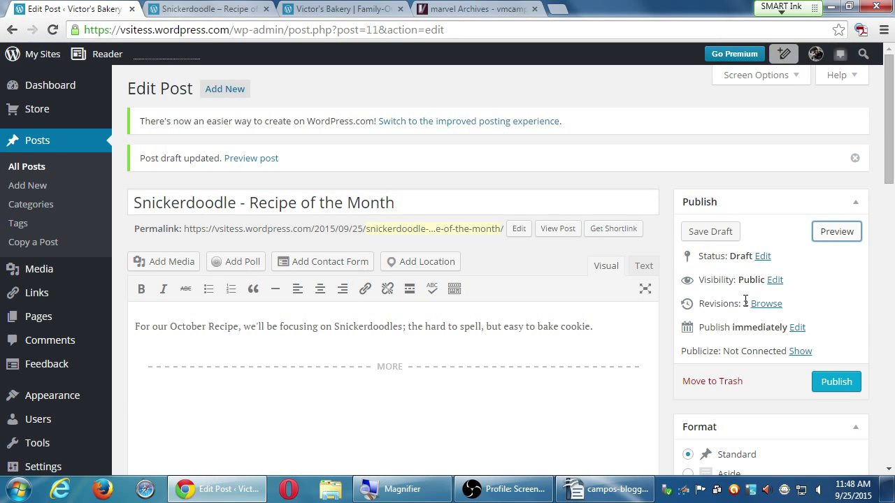
click(515, 389)
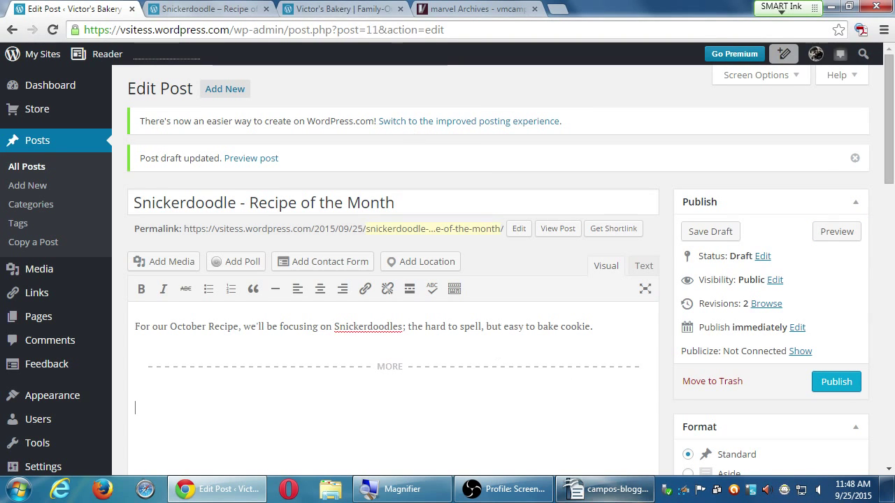
click(605, 489)
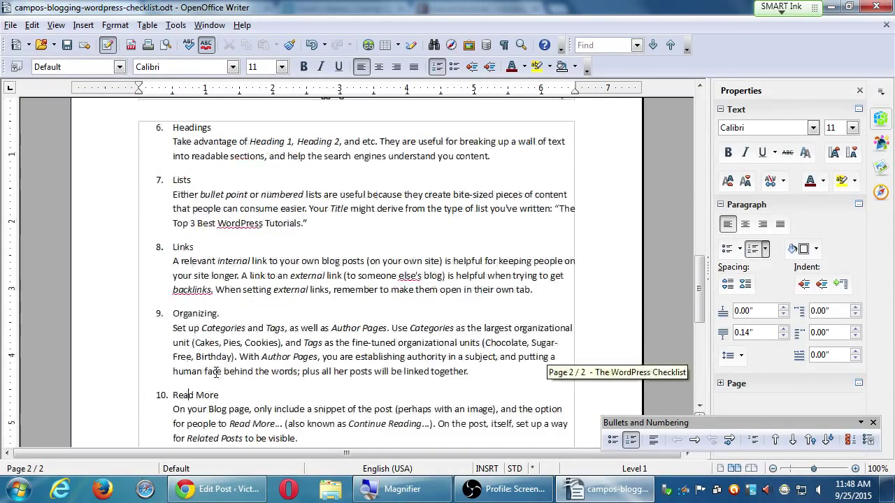
key(Page_Up)
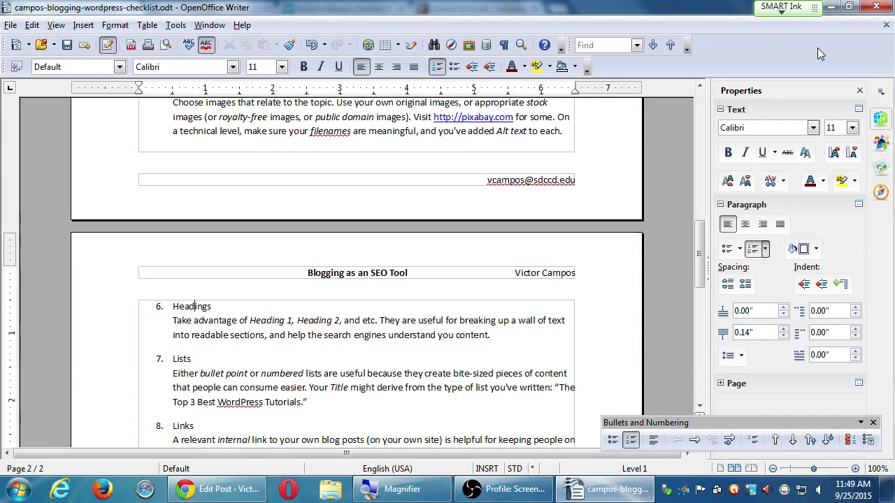
Return to the Snickerdoodle draft and add the lines Ingredients, Directions and Conclusion below the Read More break.
click(833, 7)
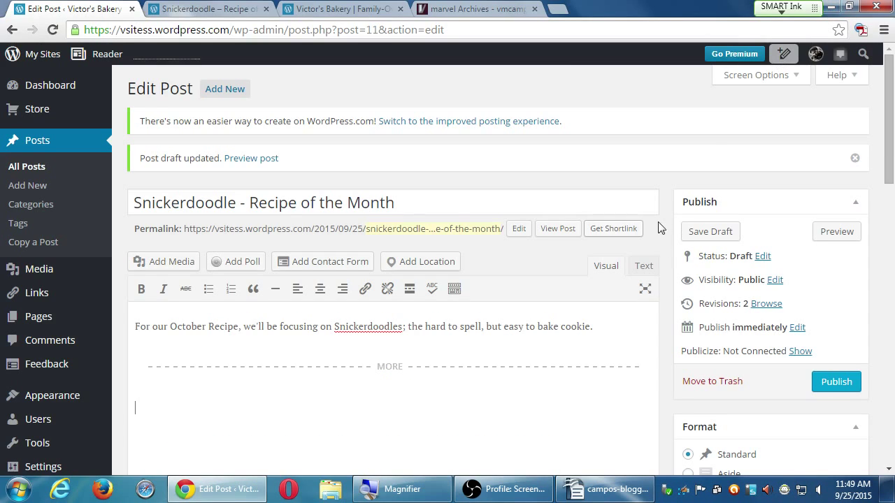
scroll(537, 361, down, 3)
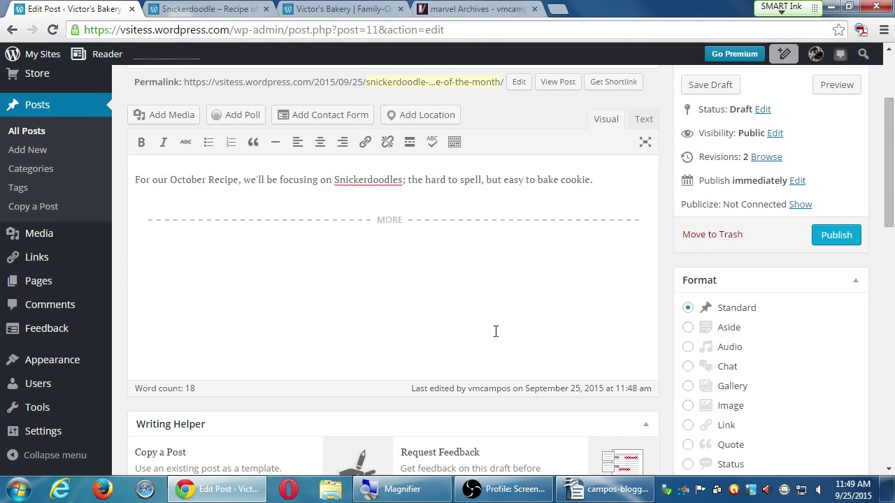
text(Ingredients)
key(Return)
text(Directions)
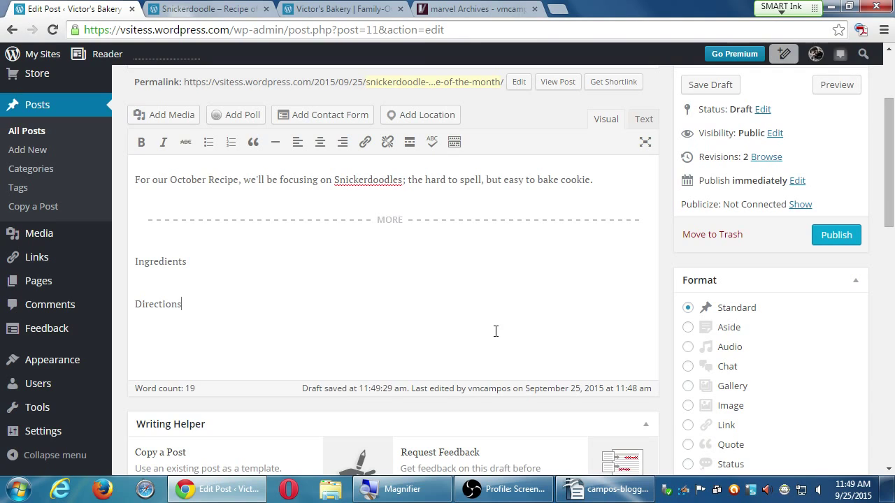
key(Return)
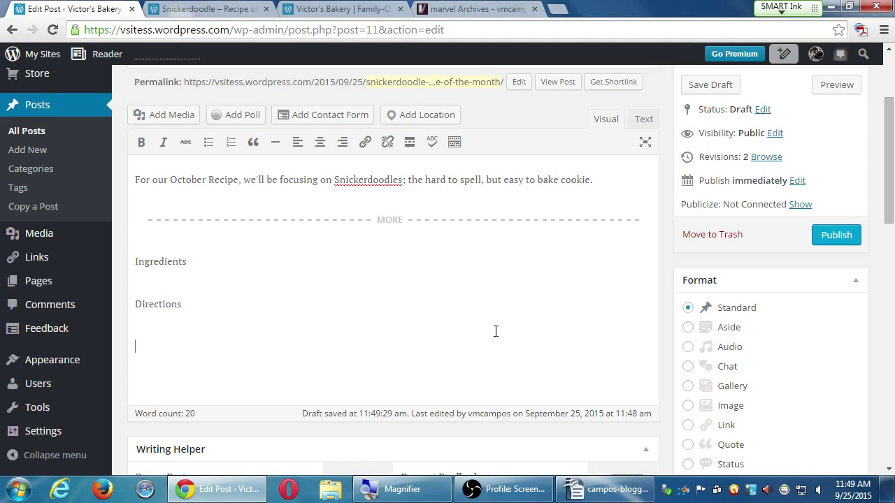
text(Conclusion)
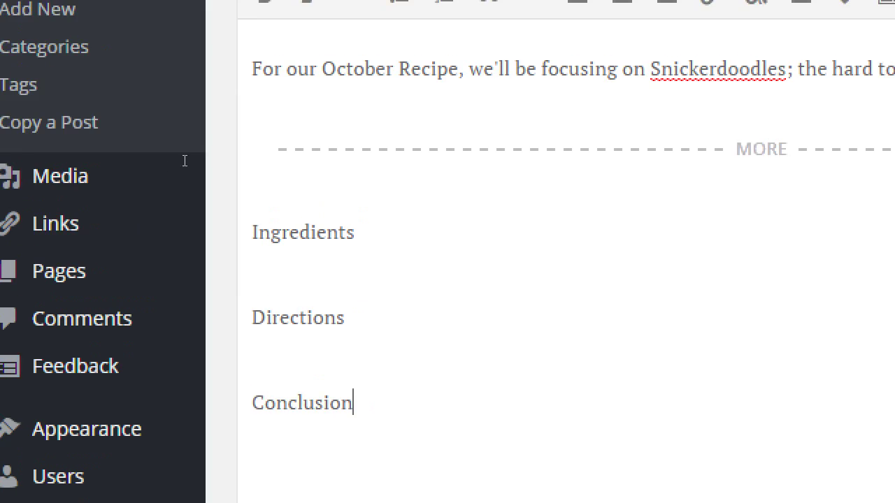
Reveal the second row of formatting tools and look over the heading styles available for the Ingredients line.
double_click(310, 232)
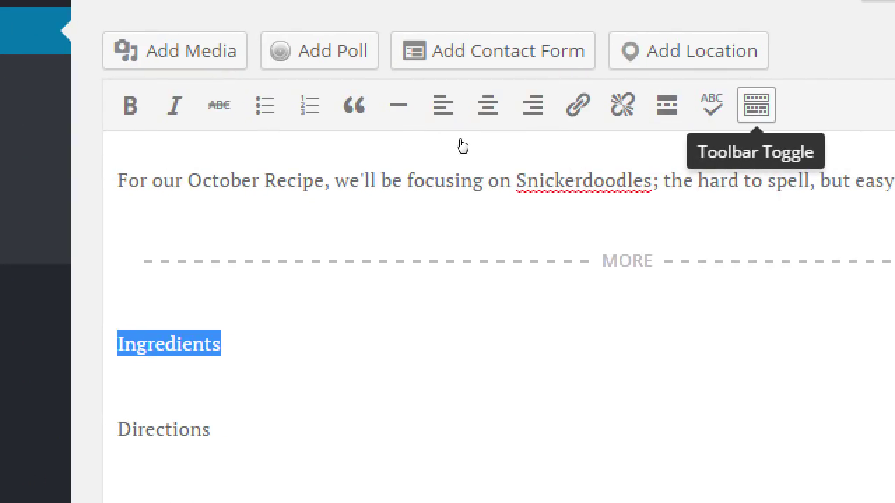
key(alt+shift+z)
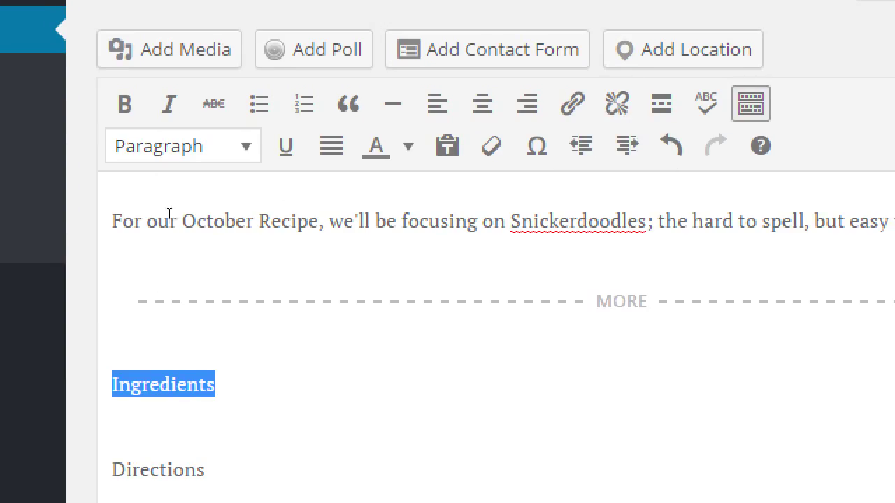
click(180, 208)
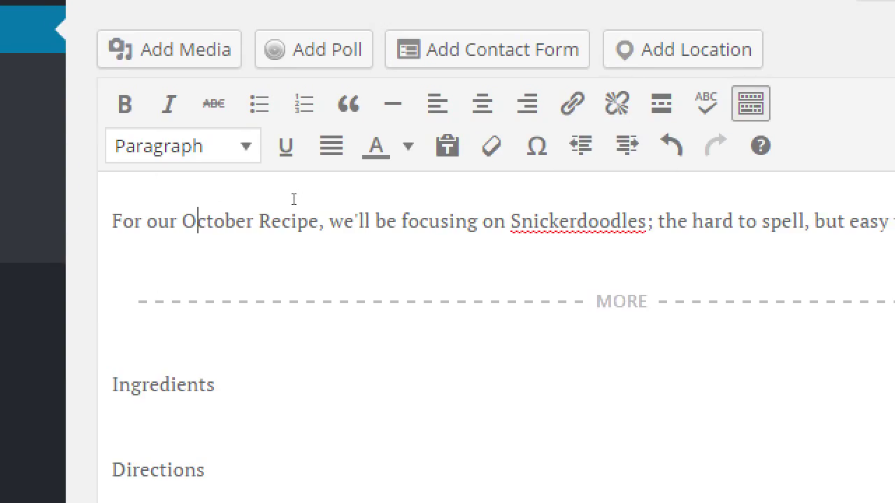
key(Right)
key(Right)
key(Right)
key(Right)
key(Right)
key(Right)
key(Right)
key(Right)
key(Right)
key(Right)
key(Right)
key(Right)
key(Right)
key(Right)
key(Right)
key(Right)
key(Right)
key(Right)
key(Right)
key(Right)
key(Down)
key(Down)
key(Down)
key(Left)
key(Left)
key(Left)
key(Left)
key(End)
key(shift+Left)
key(shift+Left)
key(shift+Left)
key(shift+Left)
key(shift+Left)
key(shift+Left)
key(shift+Left)
key(shift+Left)
key(shift+Left)
key(shift+Left)
key(shift+Left)
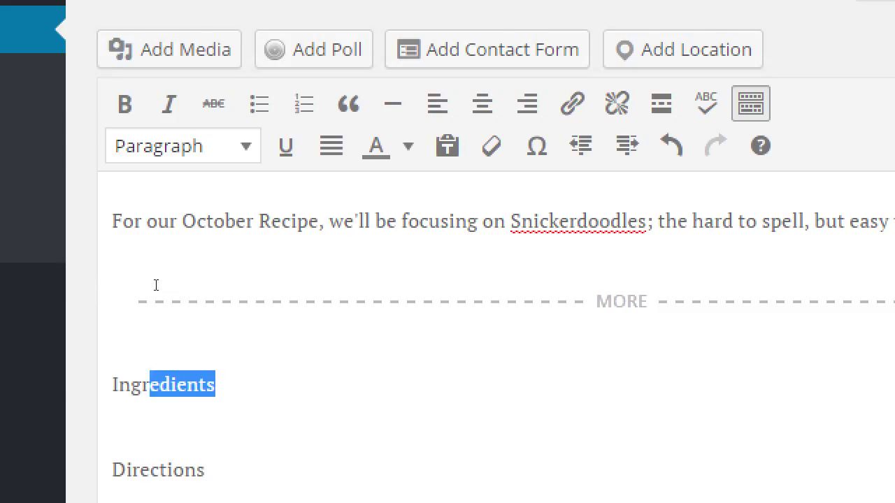
click(167, 163)
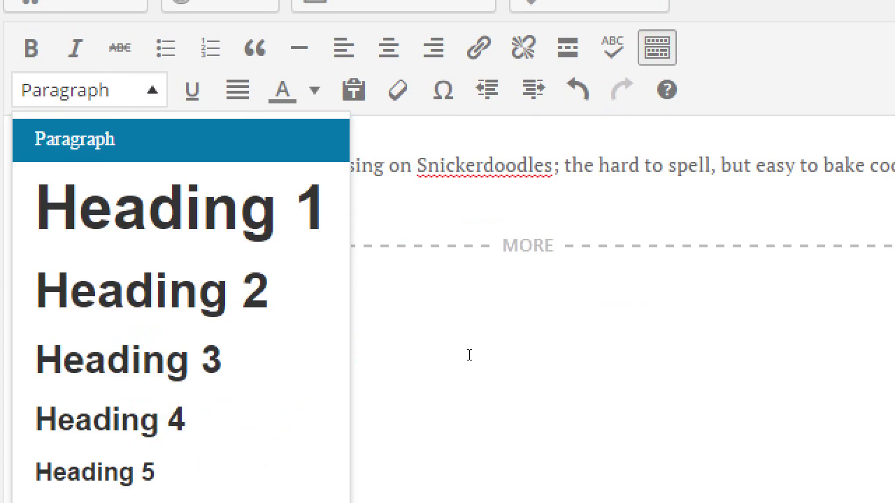
click(261, 343)
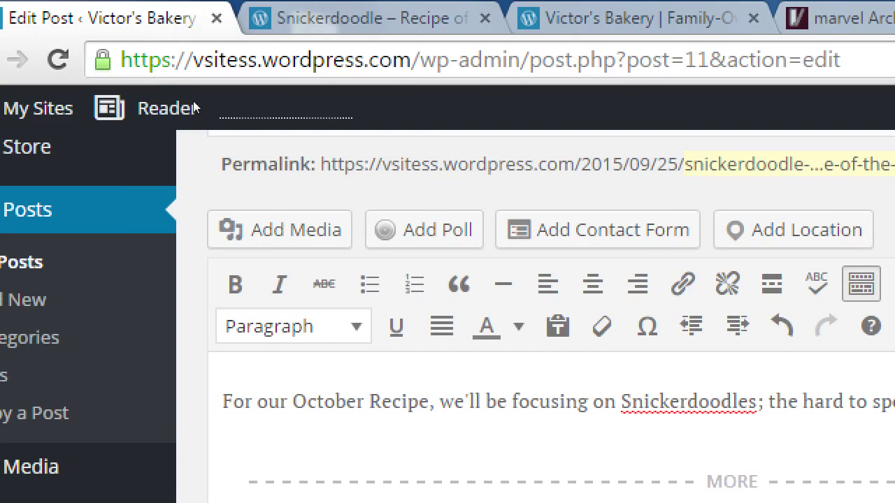
Select the Ingredients line below the Read More break and apply the Heading 2 style to it.
key(ctrl+a)
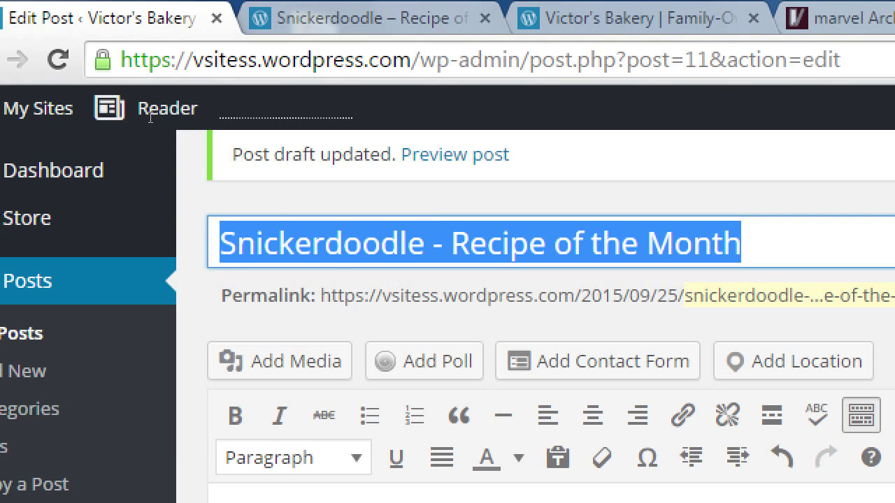
scroll(165, 179, down, 3)
key(shift+End)
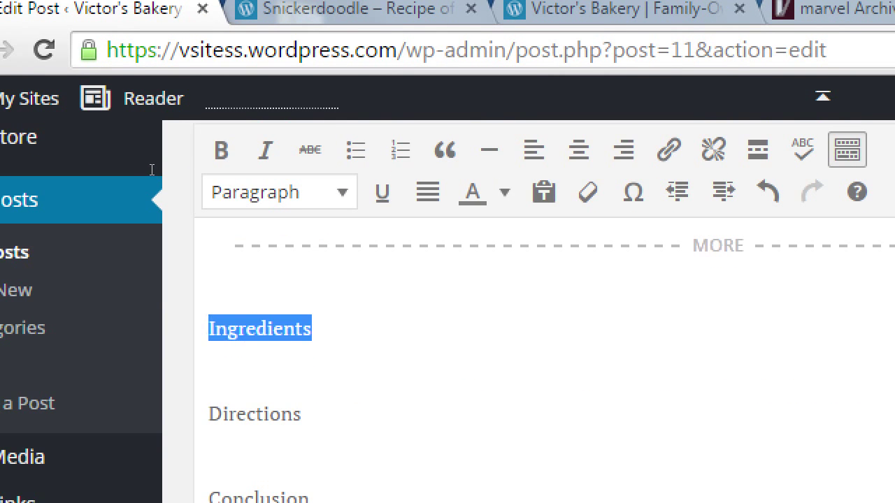
key(alt+F10)
key(Down)
key(Down)
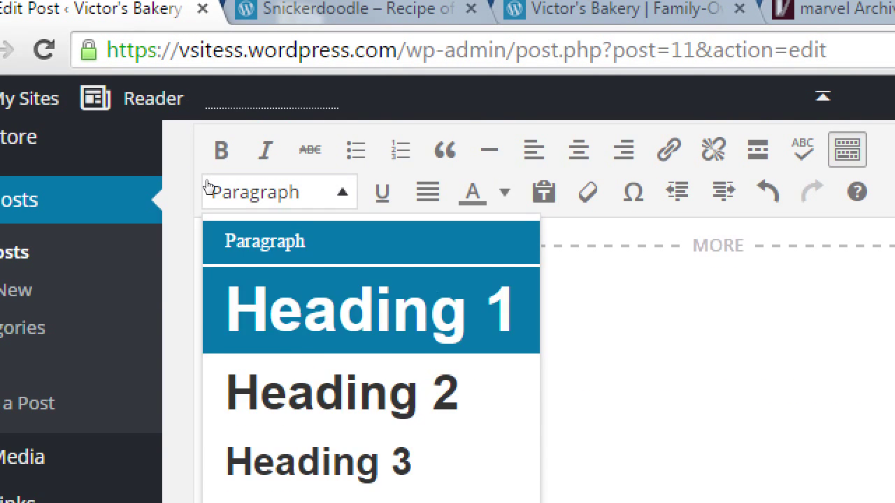
key(Down)
key(Return)
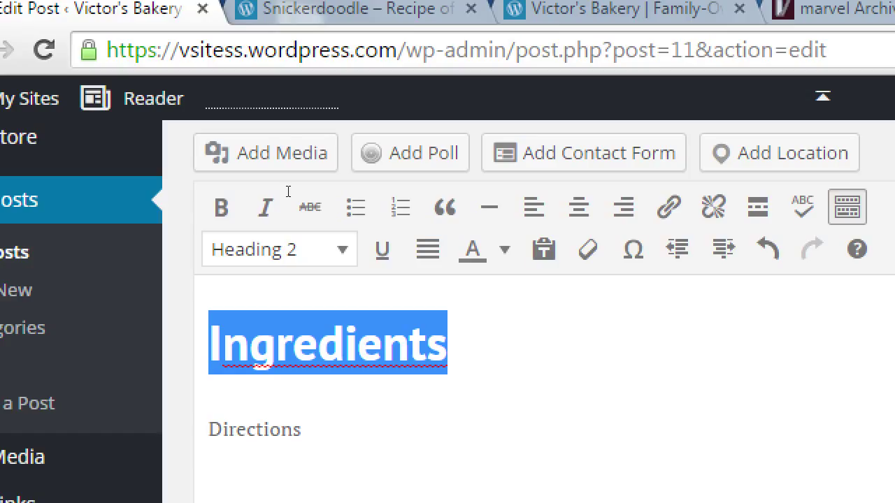
Color the Ingredients heading text orange (#ff6600).
key(Right)
key(Right)
key(Right)
key(Down)
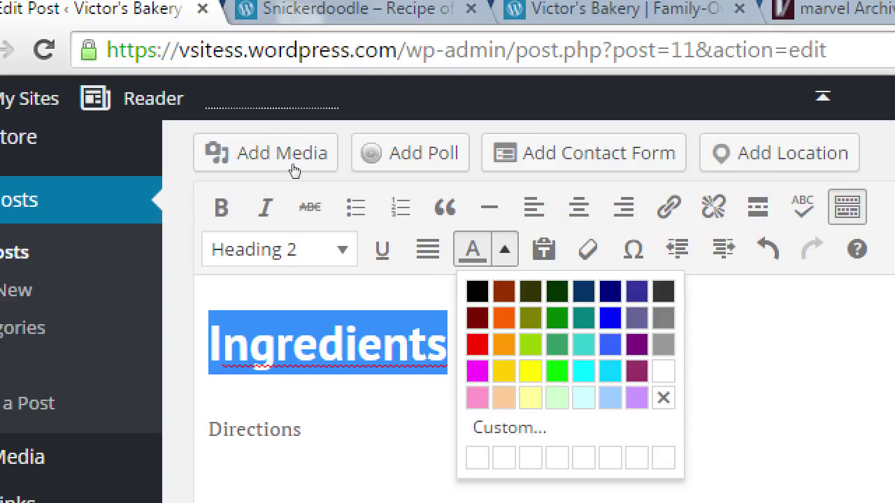
key(Down)
key(Right)
key(Return)
key(Right)
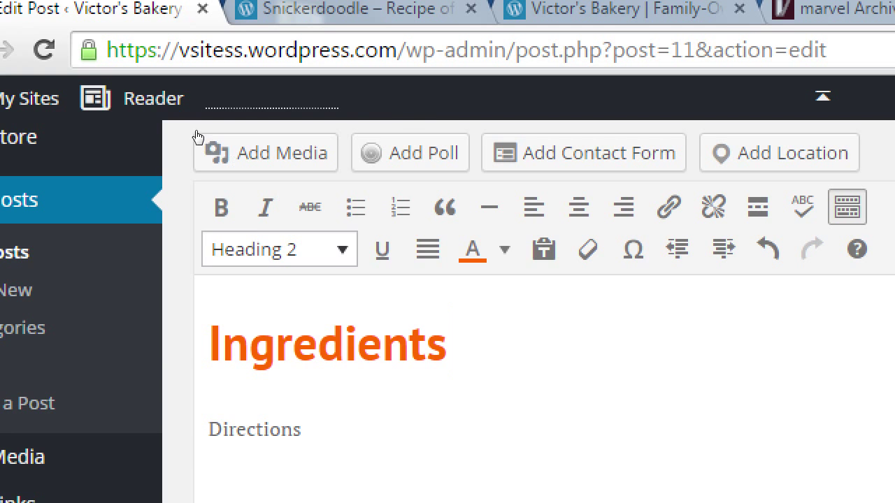
Switch the post editor to its HTML text view and examine the Ingredients heading's markup.
key(alt+F10)
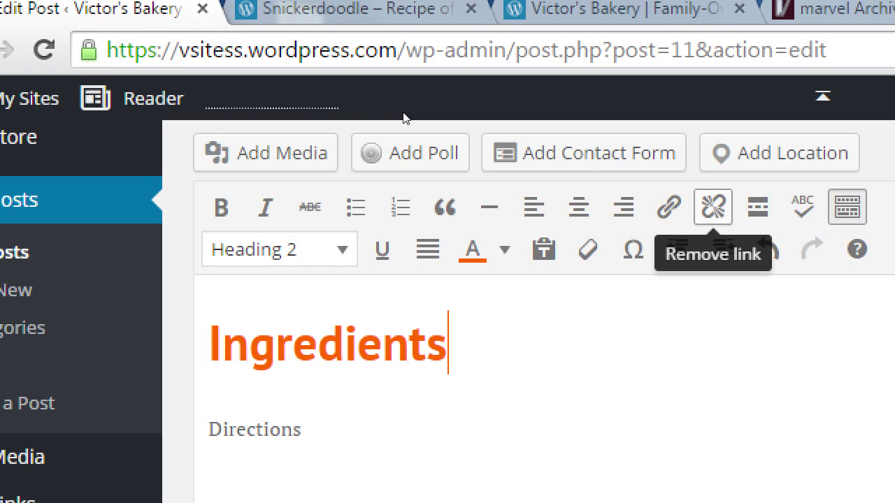
key(Escape)
scroll(583, 311, up, 2)
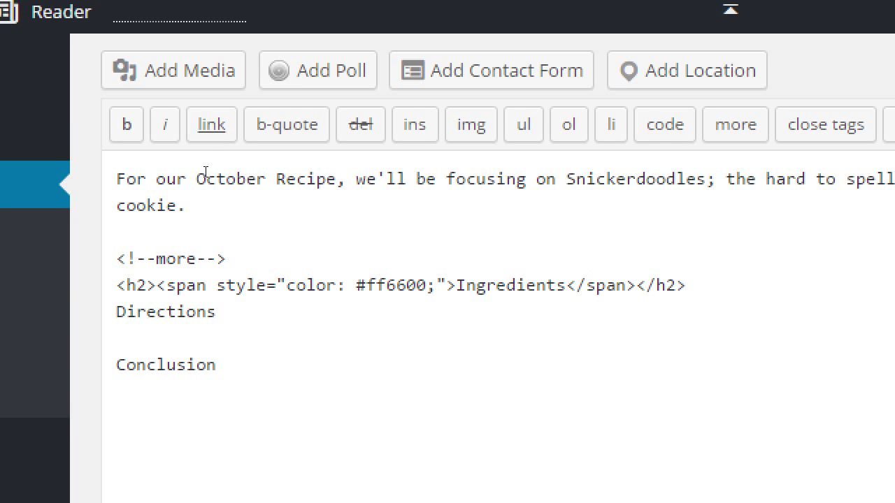
Open the w3schools.com website in a new browser tab as an HTML and CSS reference.
key(ctrl+t)
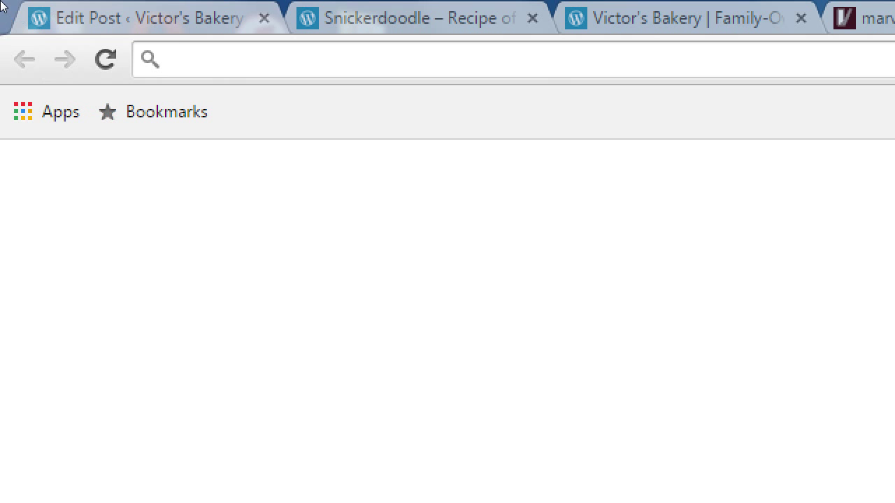
text(we3)
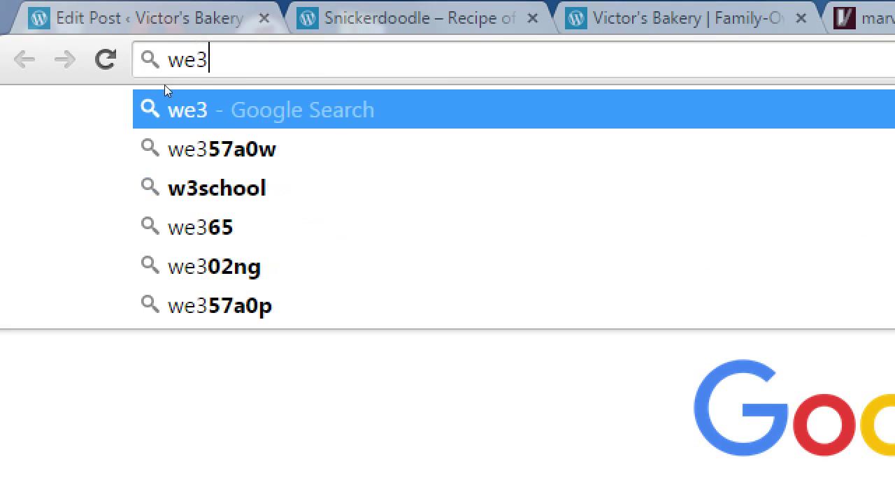
key(BackSpace)
key(BackSpace)
text(3school.s)
key(BackSpace)
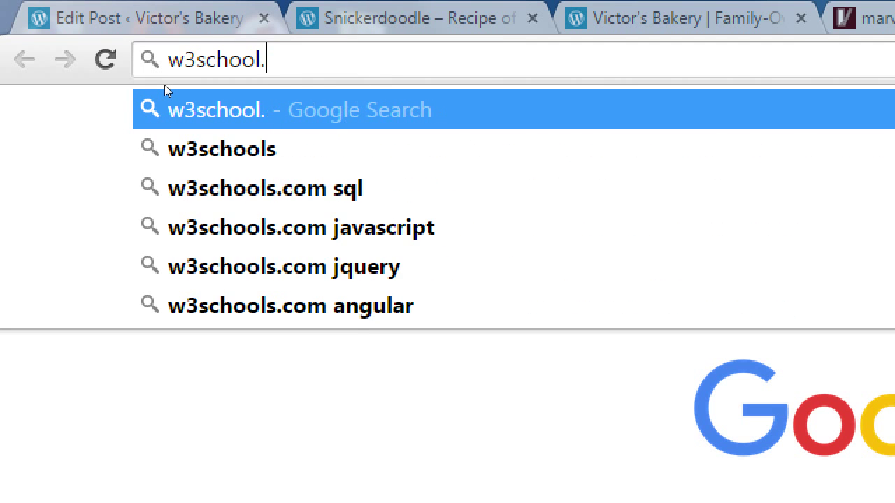
key(BackSpace)
text(s.com)
key(Return)
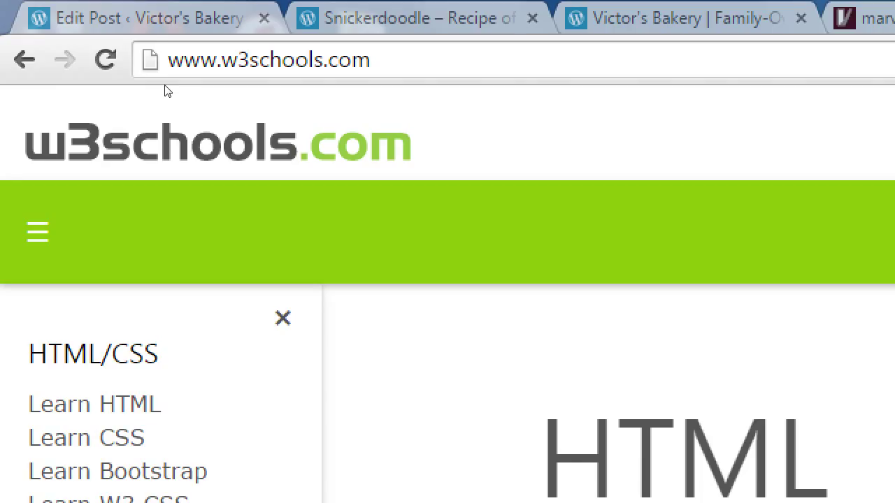
Return to the draft, add background-color: pink; to the Ingredients heading's inline style and view it in the visual editor.
key(ctrl+1)
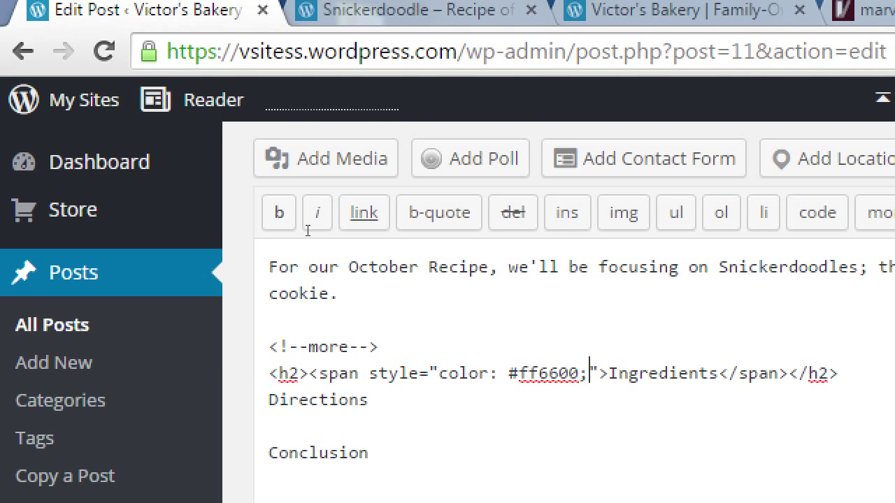
text(background-col)
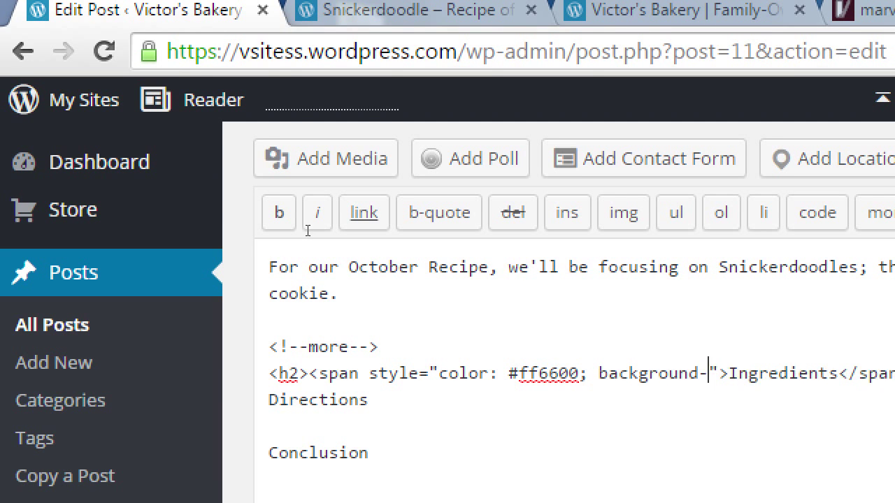
text(or: pink;">Ingredients</span></h2>)
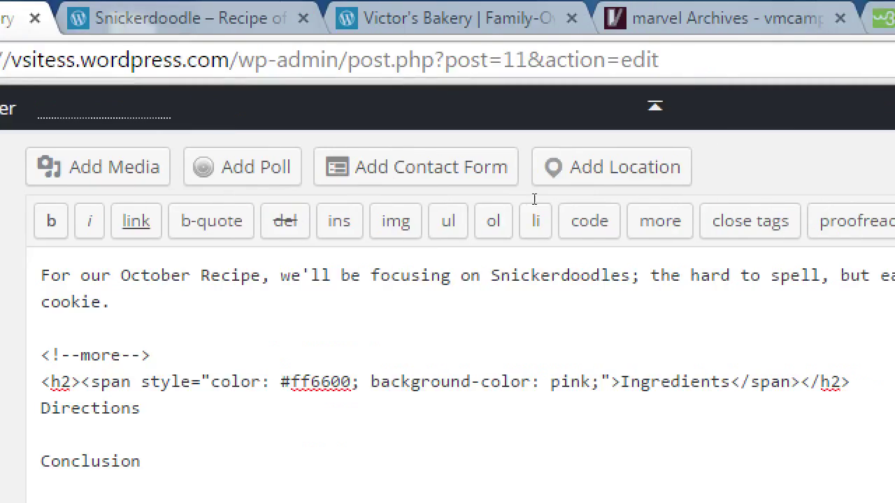
click(894, 175)
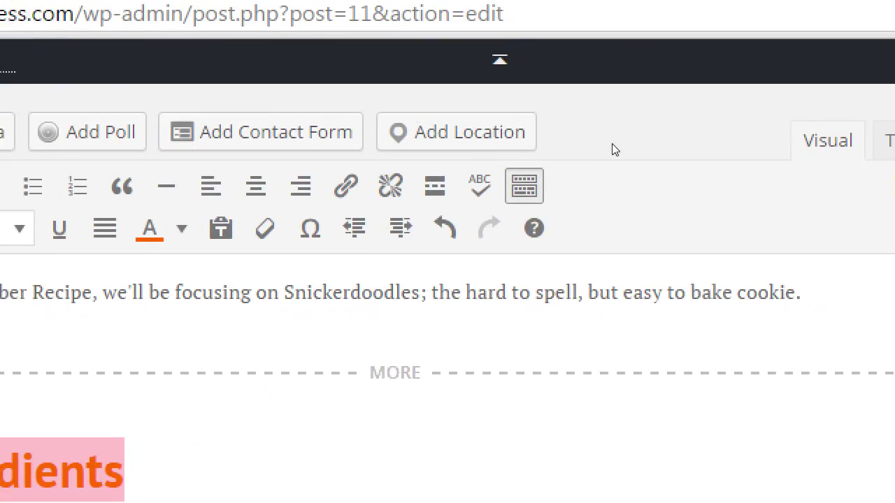
Delete the inline color and background styling from the Ingredients heading's HTML and return to the visual editor.
click(894, 87)
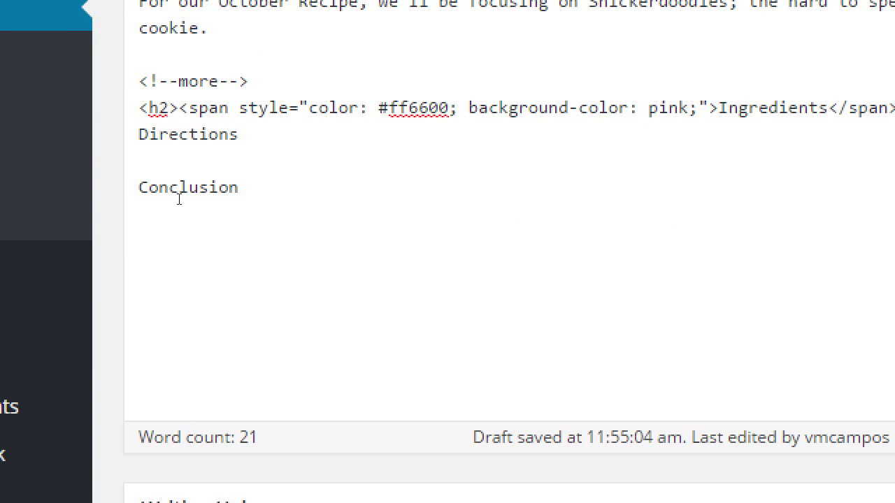
key(ctrl+shift+Left)
key(ctrl+shift+Left)
key(ctrl+shift+Left)
key(ctrl+shift+Left)
key(ctrl+shift+Left)
key(ctrl+shift+Left)
key(ctrl+shift+Left)
key(ctrl+shift+Left)
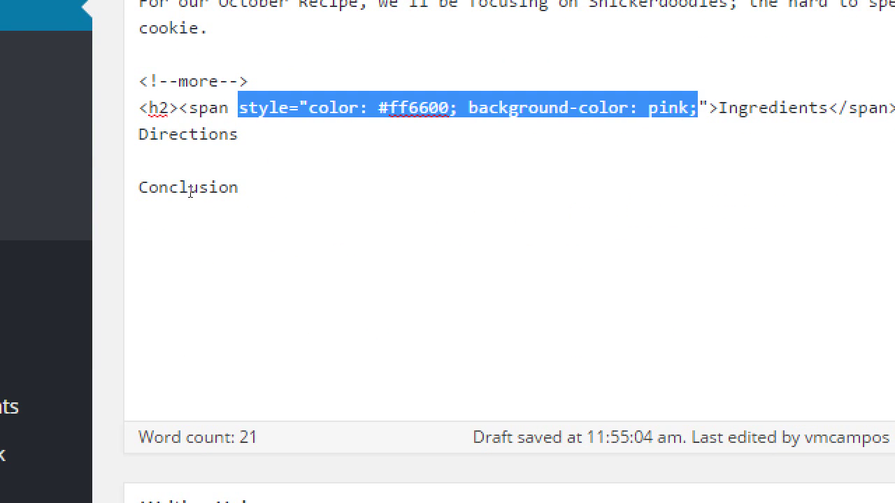
key(BackSpace)
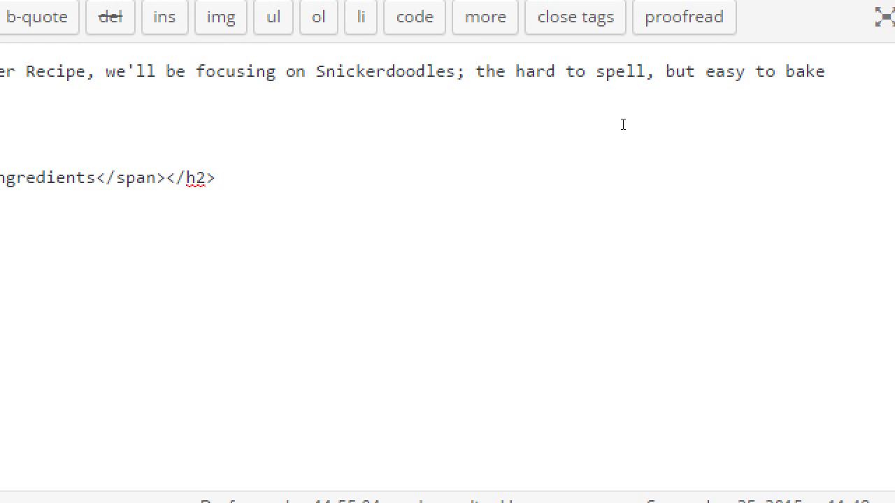
click(693, 21)
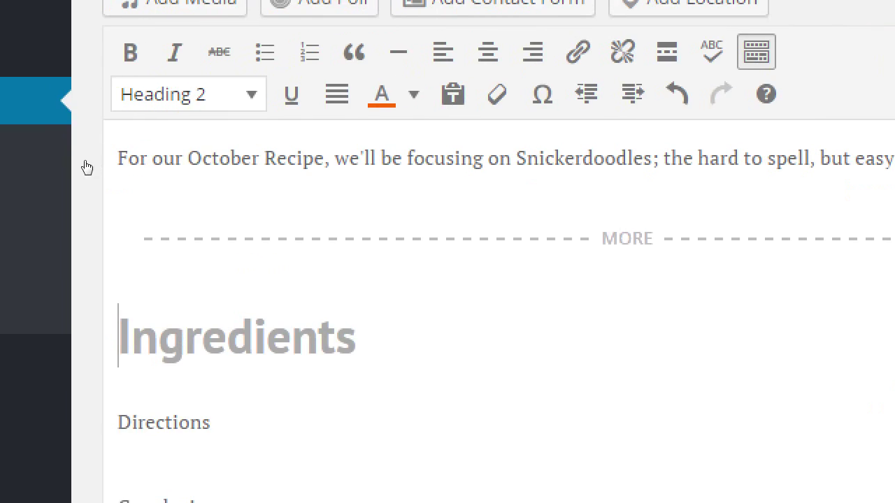
Set the Ingredients heading's text color to black.
key(Right)
key(Right)
key(Right)
key(Right)
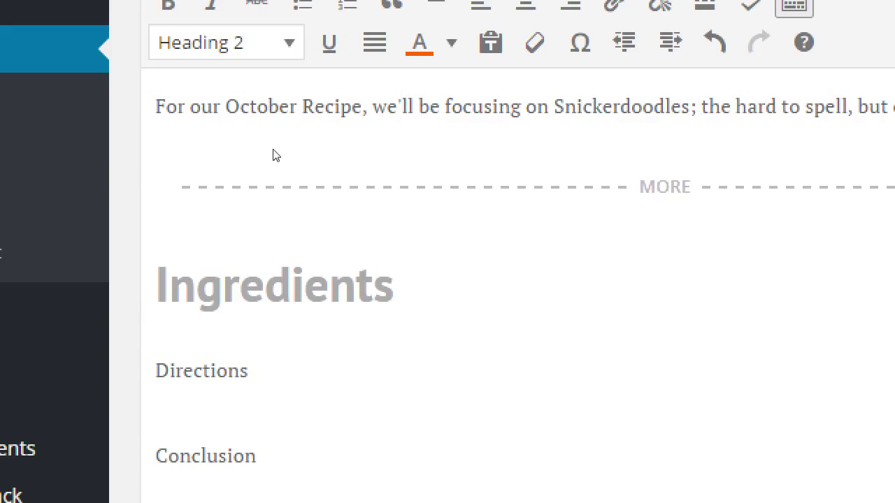
key(alt+F10)
key(Down)
key(Return)
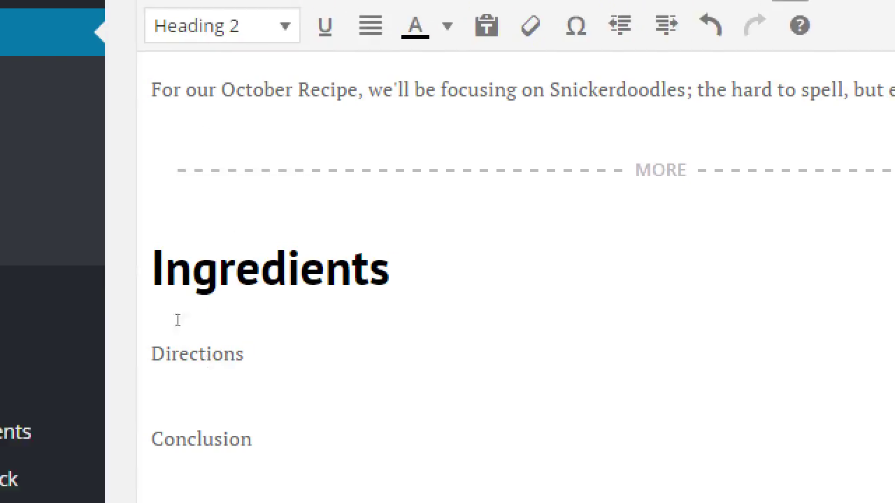
Format the Directions line as Heading 3.
key(Down)
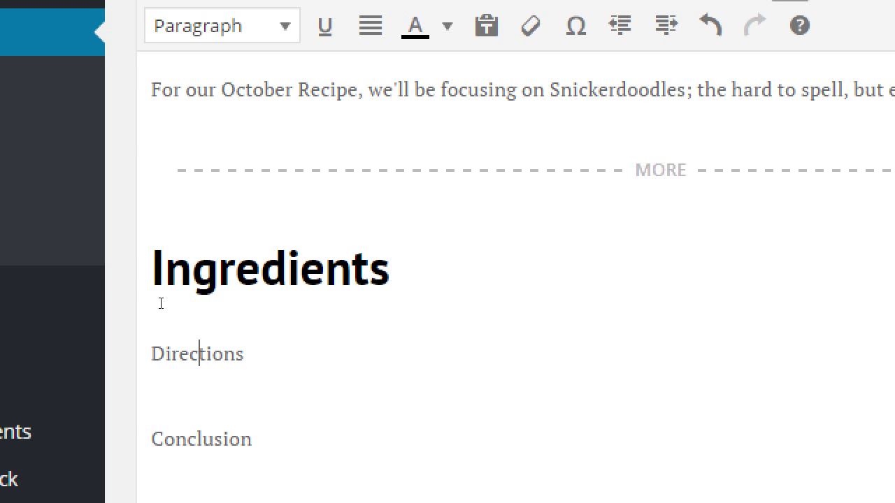
key(alt+F10)
key(Down)
key(Down)
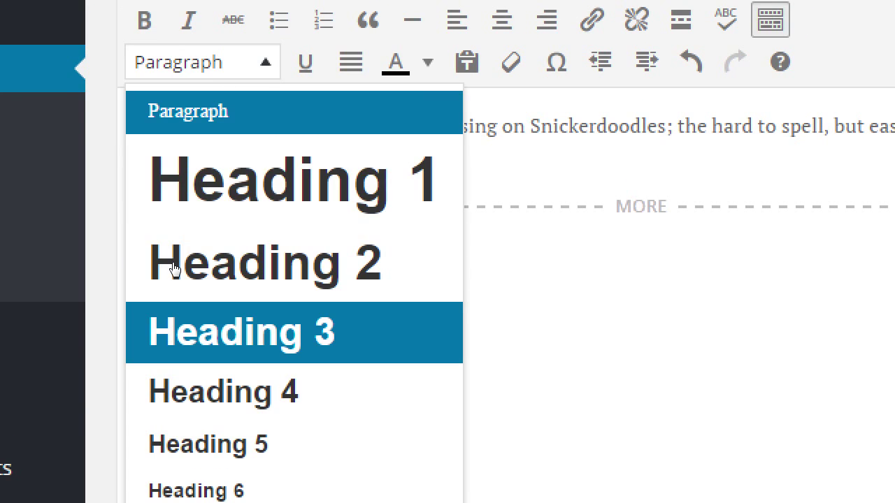
key(Return)
Format the Conclusion line as Heading 4.
click(184, 479)
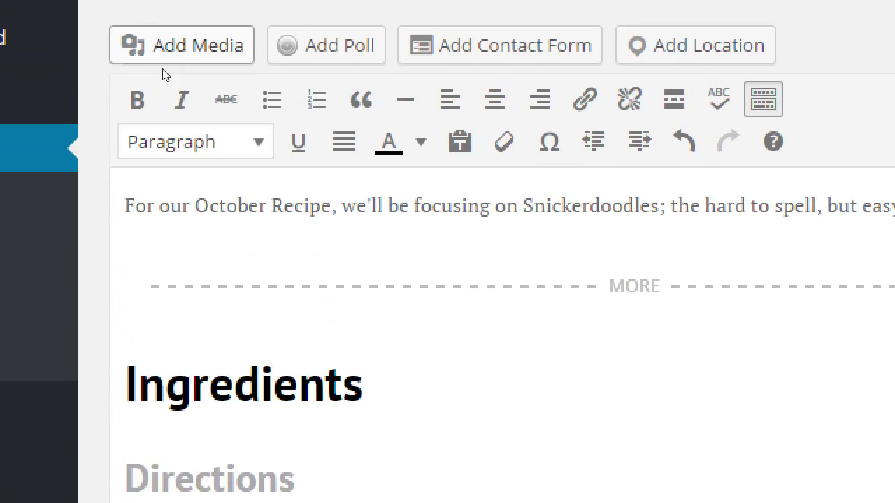
click(171, 127)
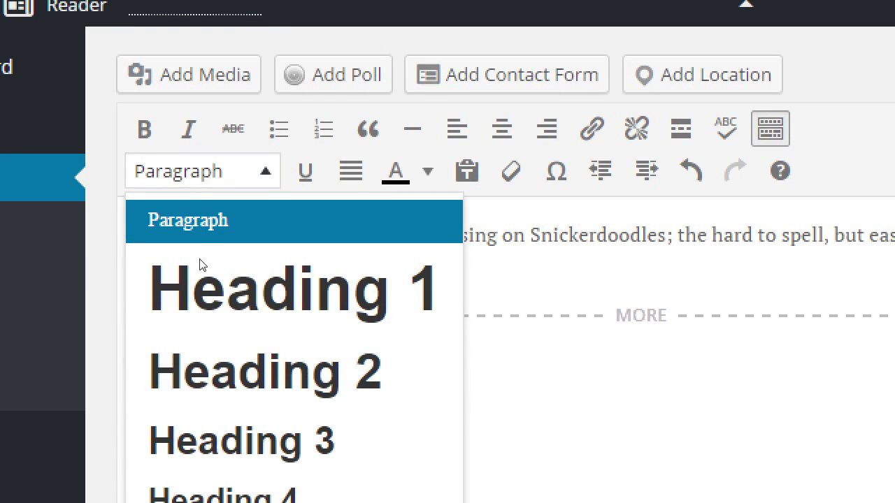
key(Down)
key(Down)
key(Down)
key(Down)
key(Return)
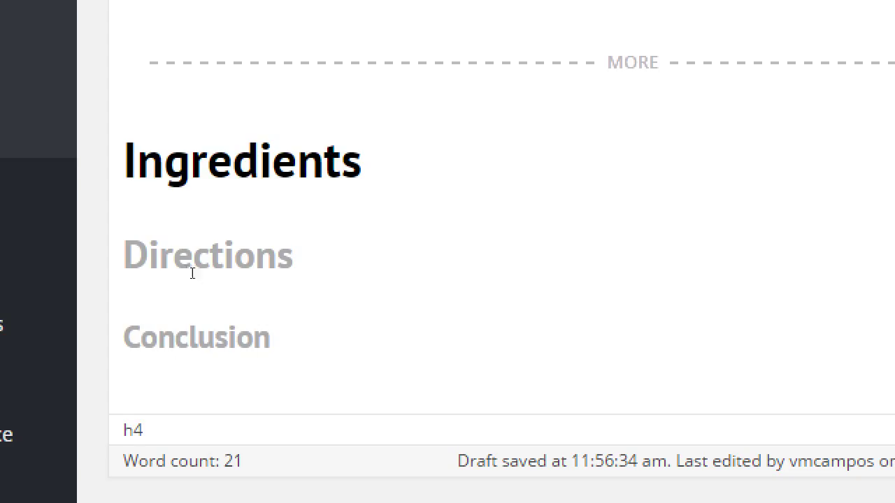
Change the Directions heading to Heading 2 to match the Ingredients heading.
drag(163, 159, 341, 160)
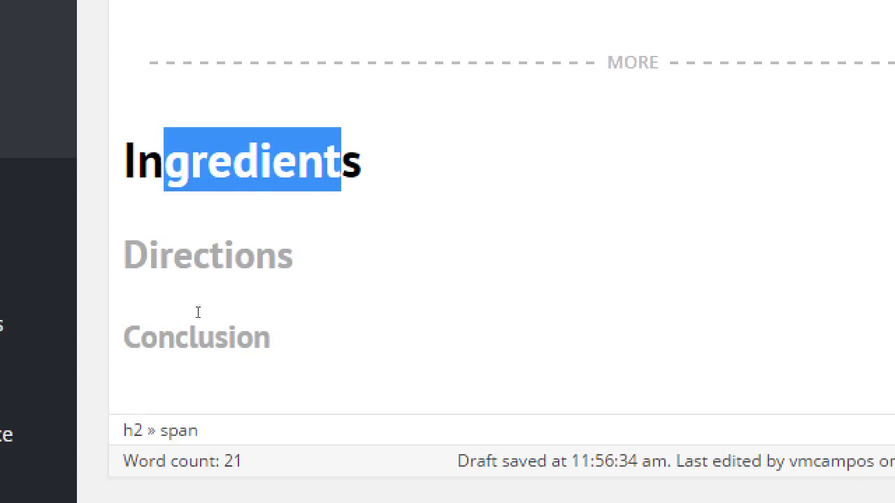
drag(193, 256, 294, 256)
drag(155, 339, 256, 339)
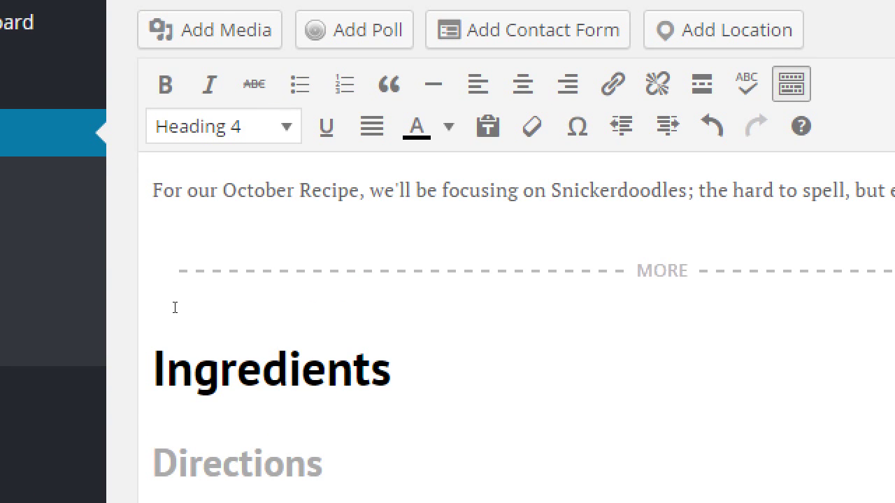
key(Up)
click(184, 136)
click(199, 323)
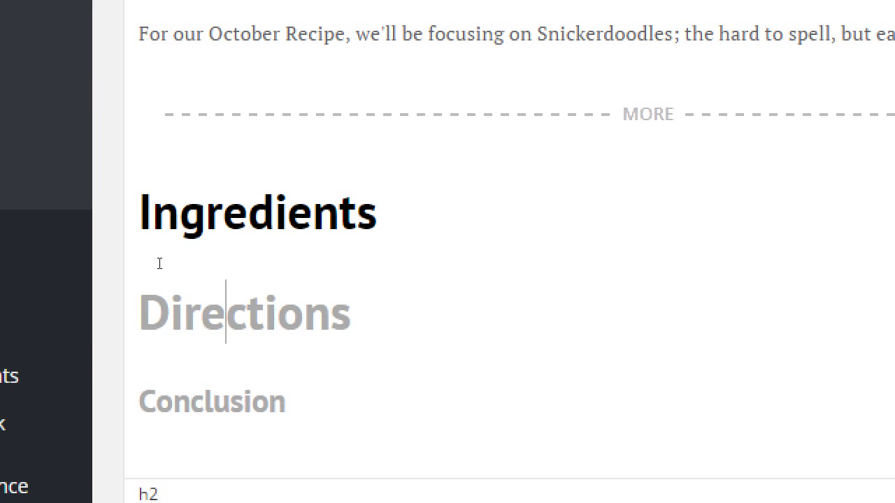
Format the Ingredients, Directions and Conclusion lines together as Heading 2.
drag(139, 210, 286, 404)
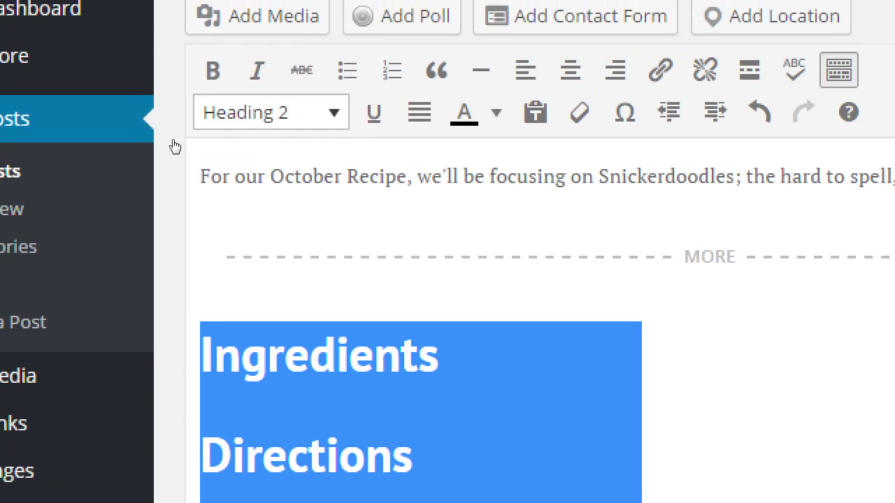
click(189, 96)
click(210, 137)
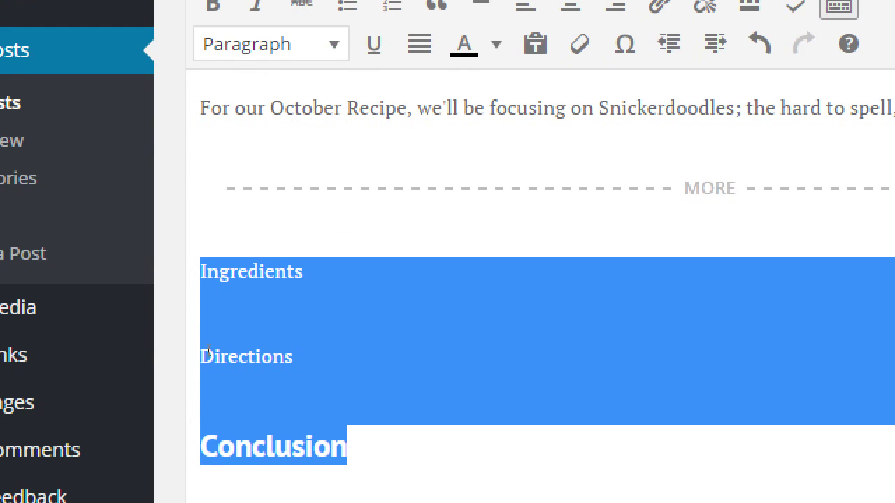
click(266, 54)
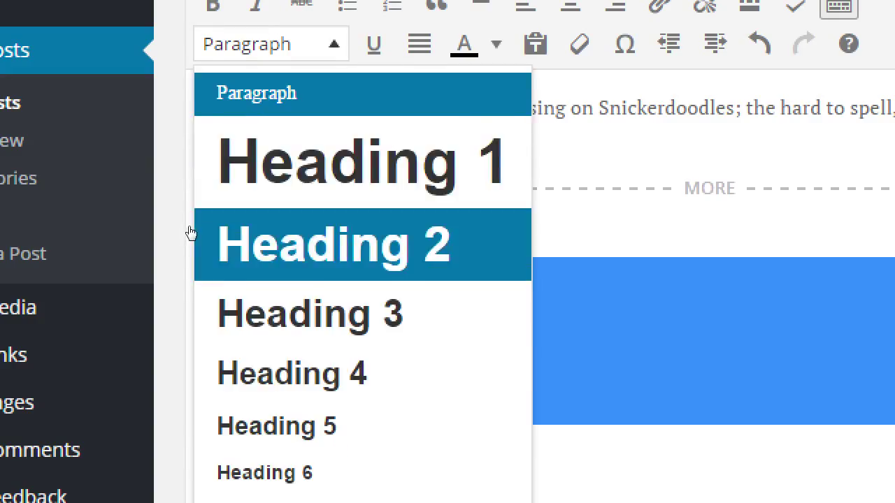
click(190, 232)
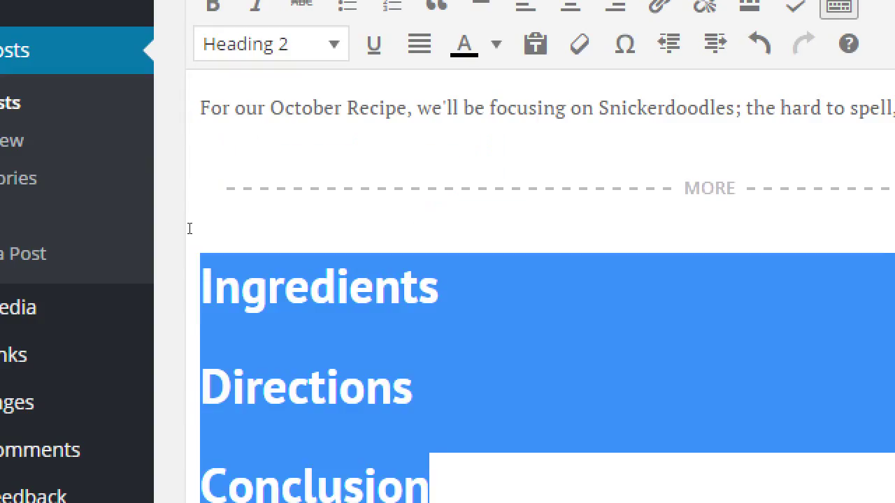
click(270, 324)
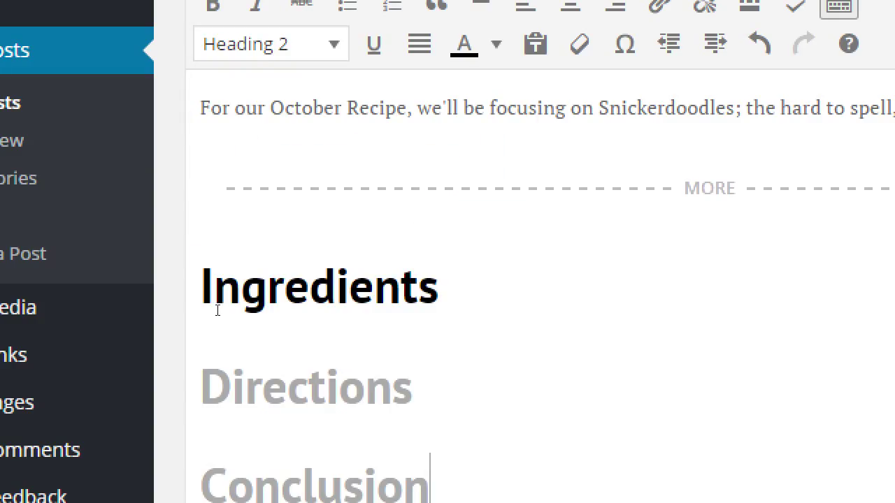
Set the text color of the Directions and Conclusion headings to black.
key(Up)
key(End)
key(shift+Home)
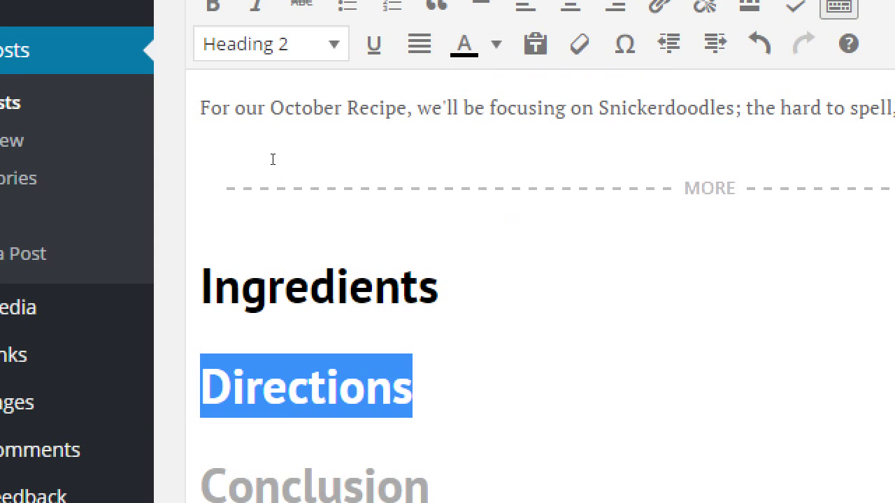
key(Down)
key(End)
key(shift+Home)
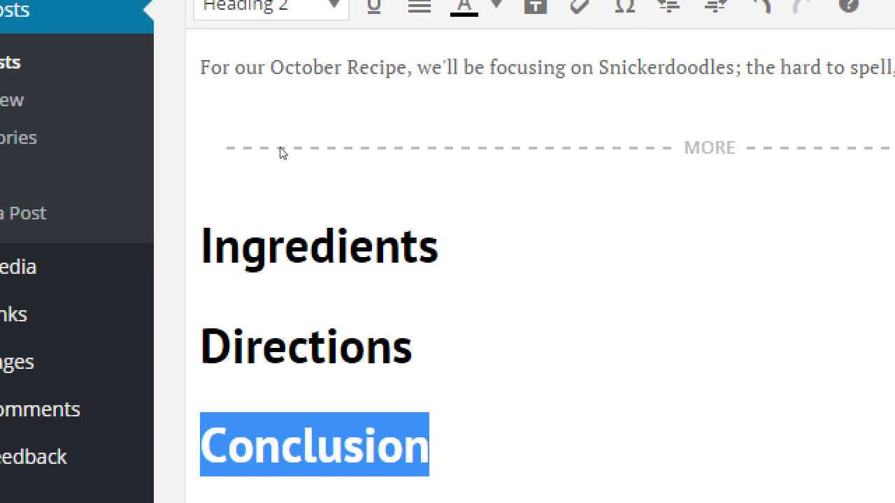
key(alt+F10)
key(Down)
key(Escape)
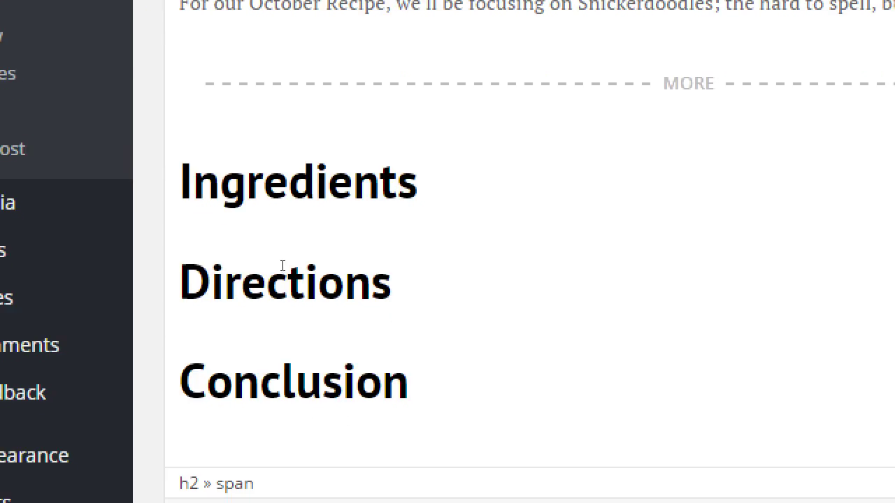
Add the line "Gluten-Free Ingredients" between the Ingredients and Directions headings.
key(Up)
key(Return)
text(G)
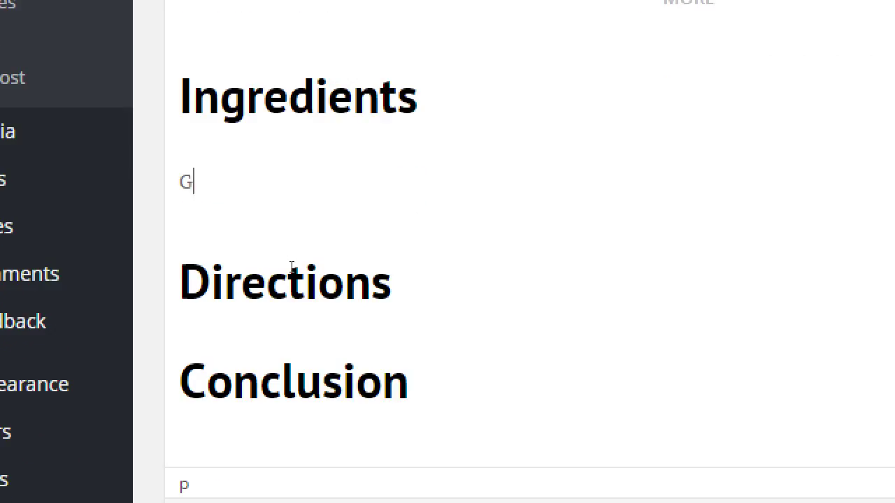
text(luten-Free)
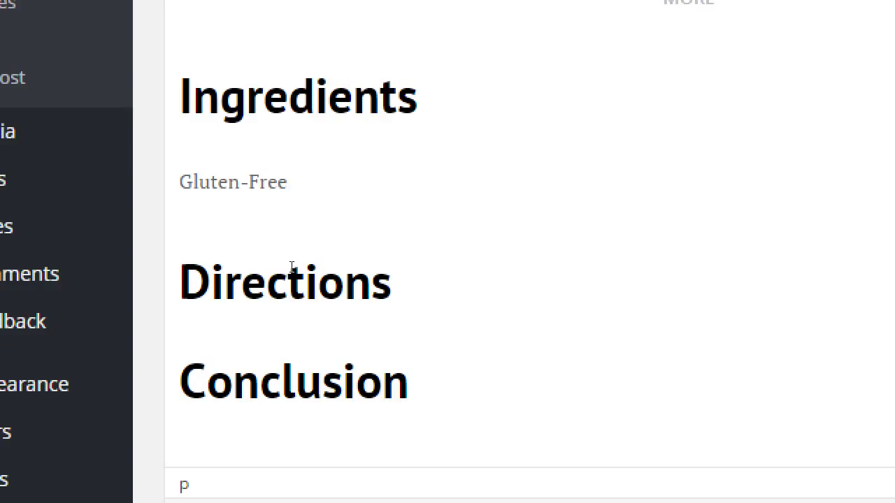
text( Ingreda)
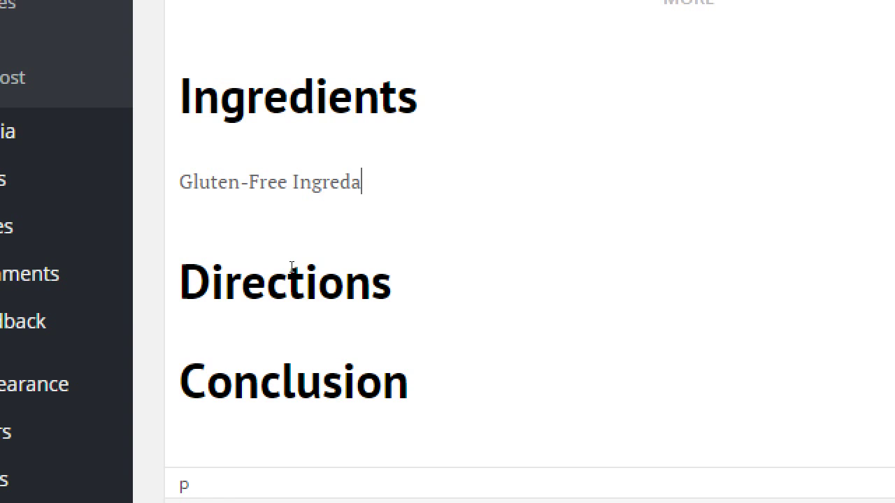
key(BackSpace)
text(ients)
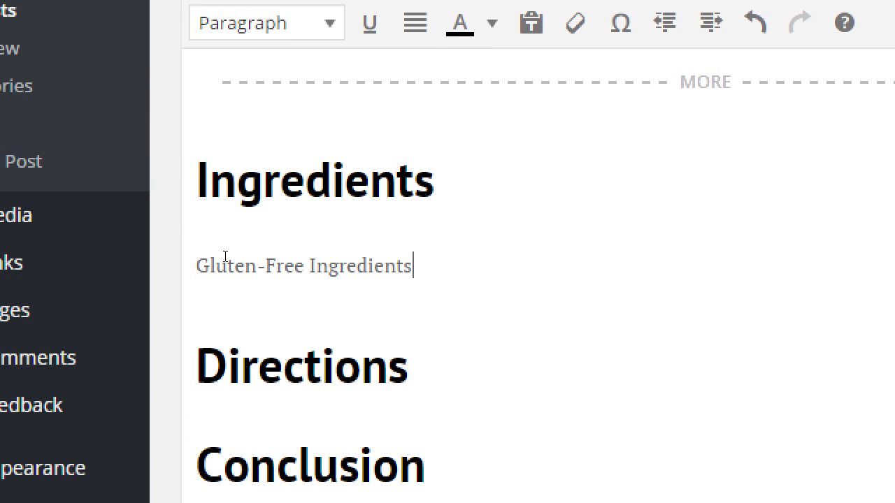
Format the Gluten-Free Ingredients line as Heading 3.
key(Left)
key(Left)
key(Left)
key(Left)
key(alt+F10)
key(Down)
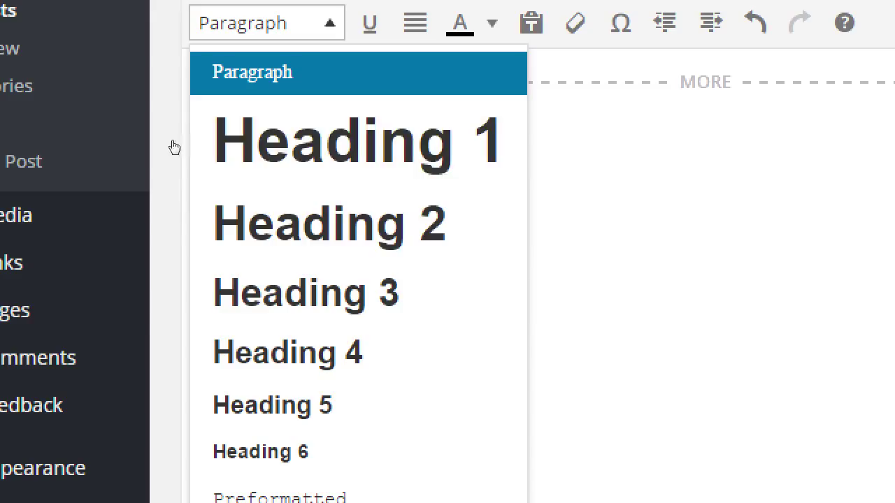
click(198, 281)
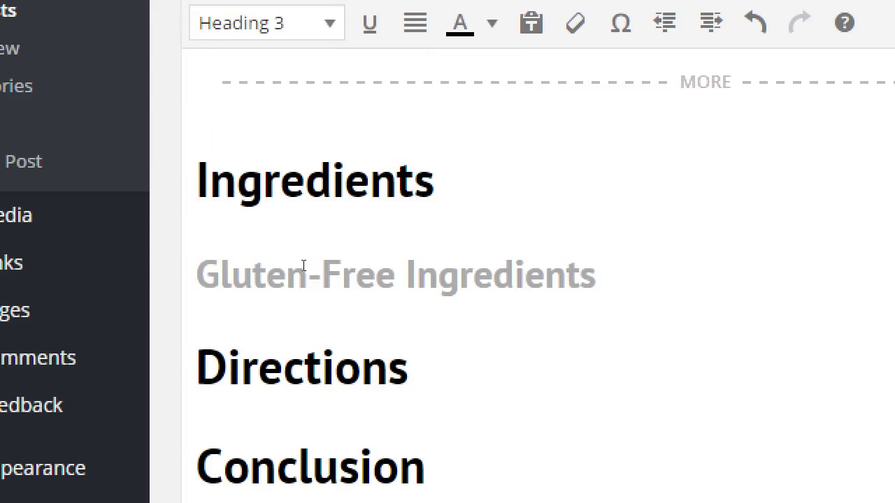
key(shift+Down)
key(shift+Up)
key(Up)
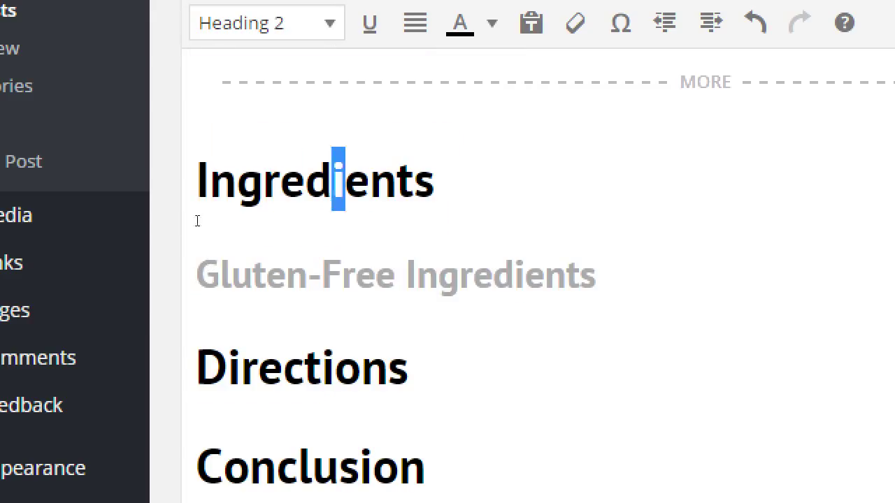
key(shift+Left)
key(shift+Left)
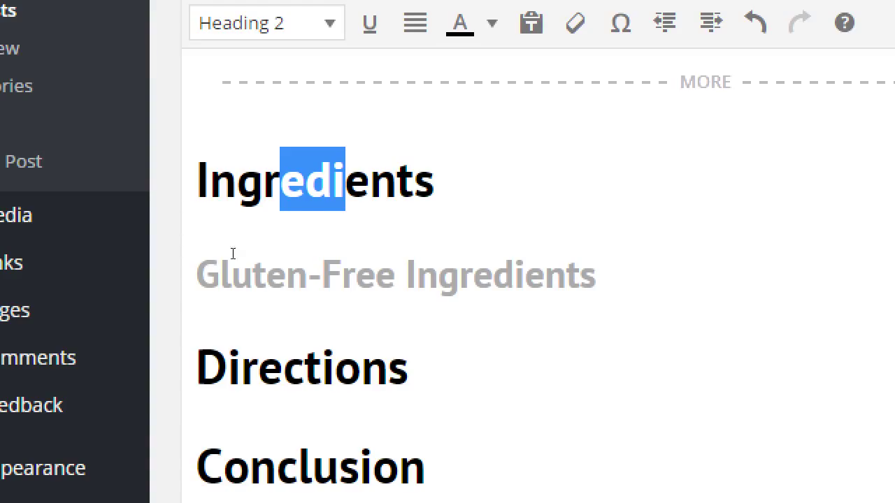
key(alt+F10)
key(Down)
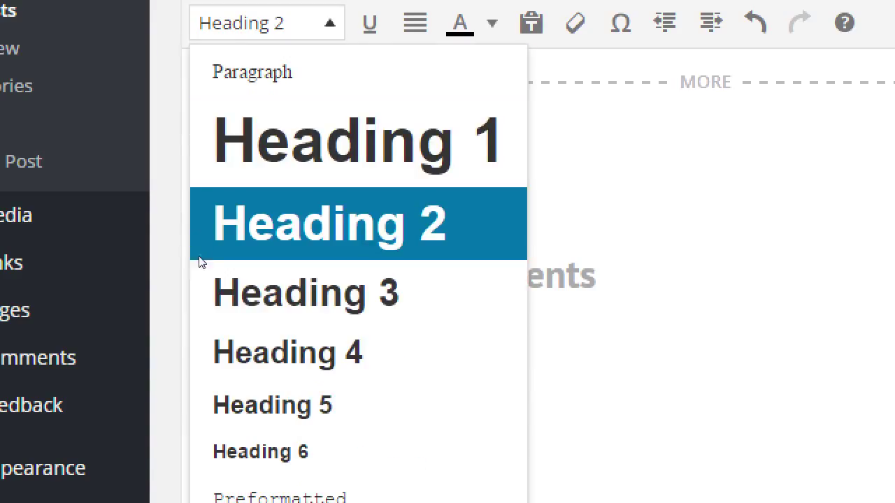
key(Up)
click(335, 290)
click(334, 272)
key(ctrl+shift+Right)
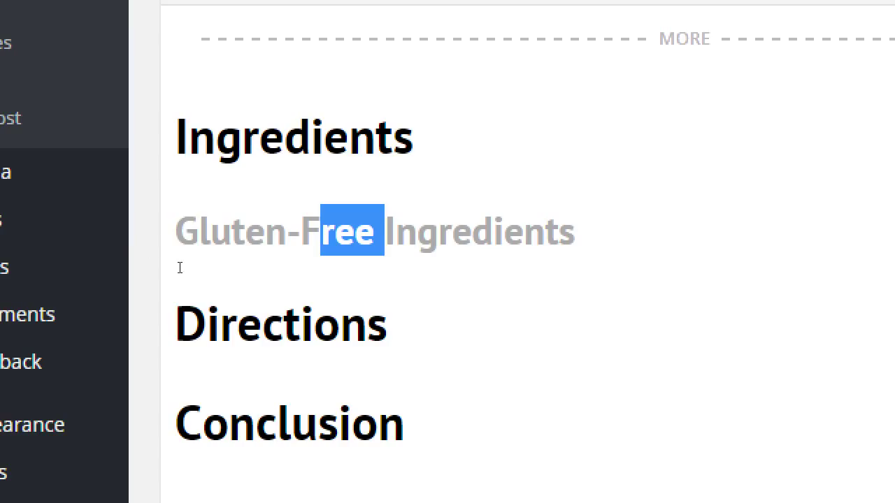
click(245, 254)
key(shift+Right)
key(shift+Right)
key(shift+Right)
key(shift+Right)
key(shift+Right)
key(shift+Right)
key(shift+Right)
key(shift+Right)
key(shift+Right)
key(Up)
key(shift+Right)
key(shift+Right)
key(shift+Right)
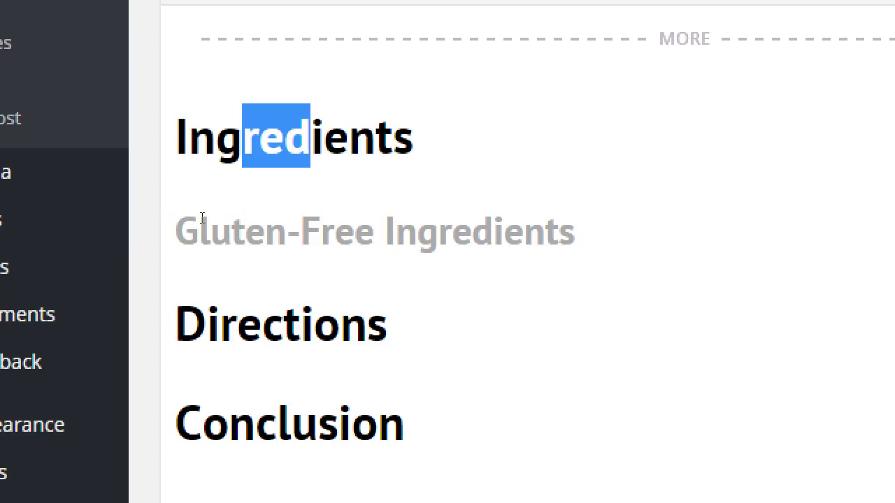
Add three filler text lines, rewqwererw, qwerrwqerwqerqwe and qwrewqrwe, below the Gluten-Free Ingredients heading.
key(Down)
key(End)
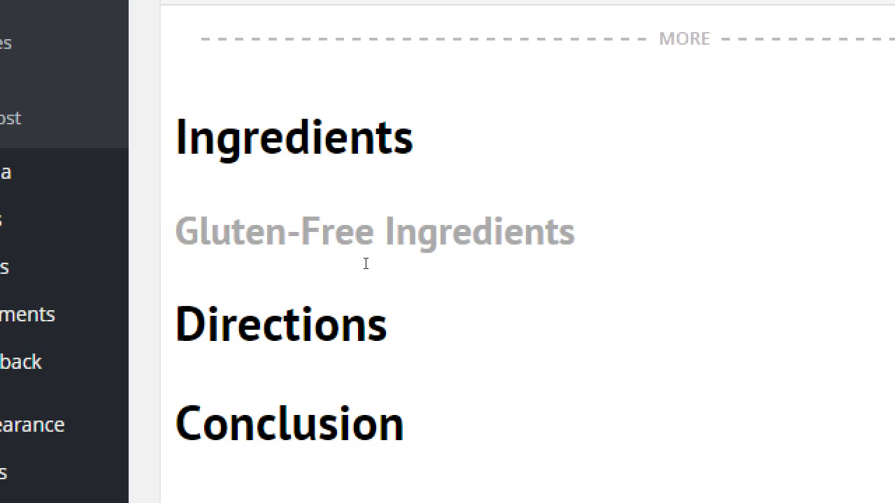
key(Return)
text(rewqwererw)
key(Return)
text(qwerrwqerwqerqwe)
key(Return)
text(q)
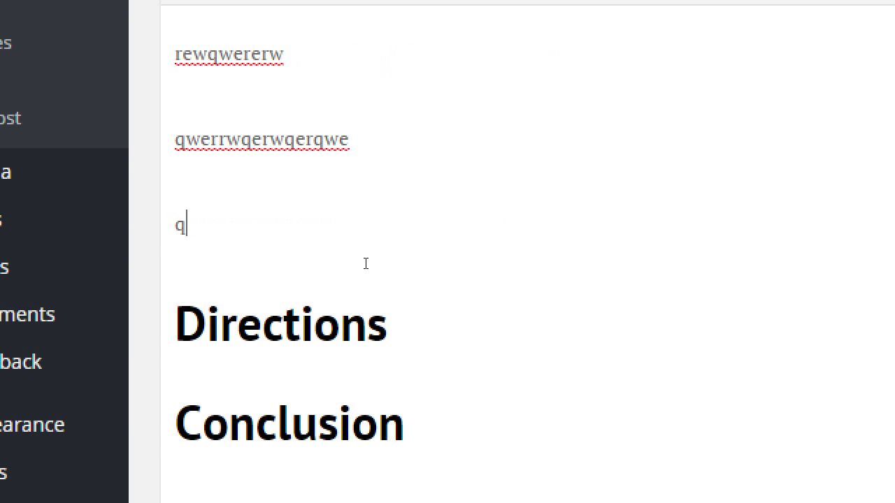
text(wrewqrwe)
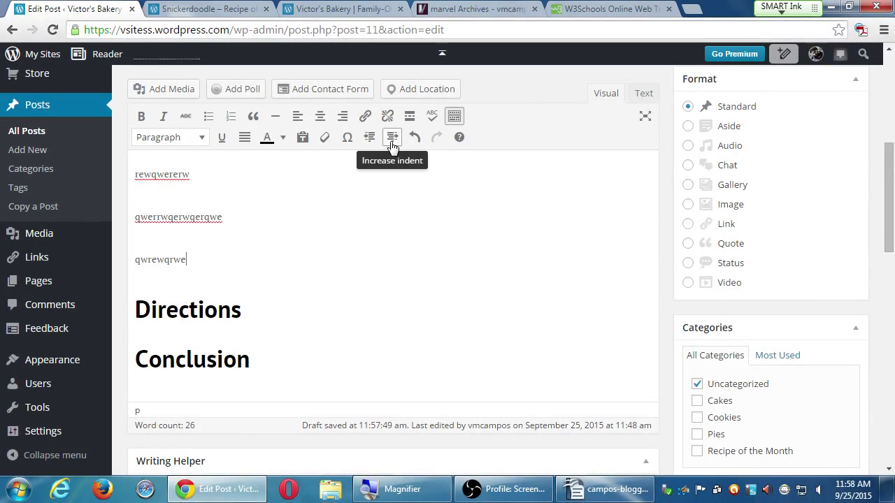
Undo the three filler text lines below the Gluten-Free Ingredients heading.
click(413, 138)
click(413, 137)
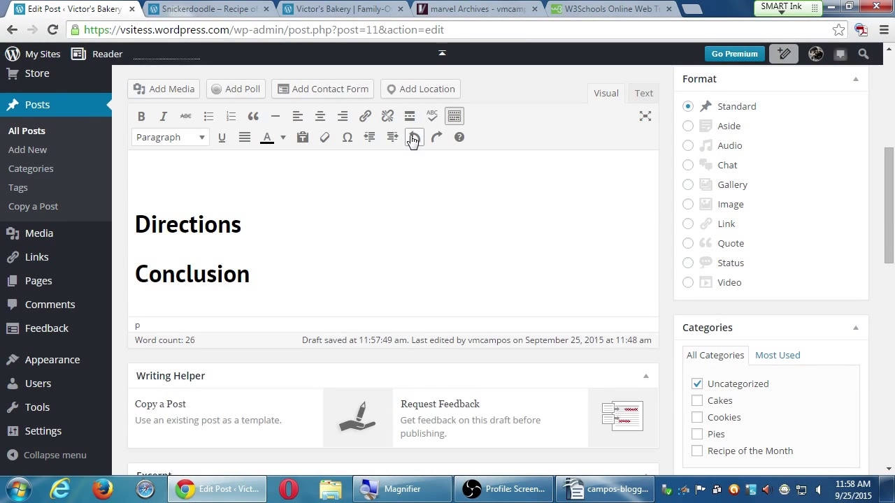
click(412, 138)
scroll(266, 287, up, 3)
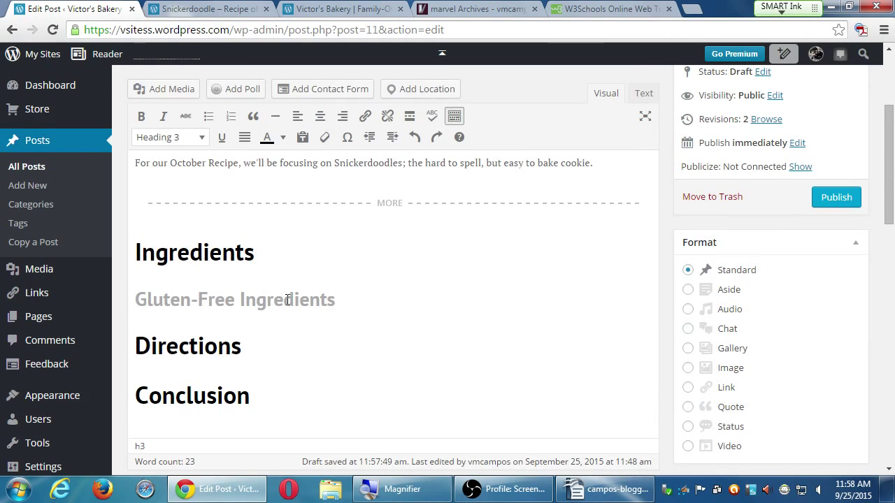
Set the Gluten-Free Ingredients subheading's text color to black.
drag(334, 301, 134, 308)
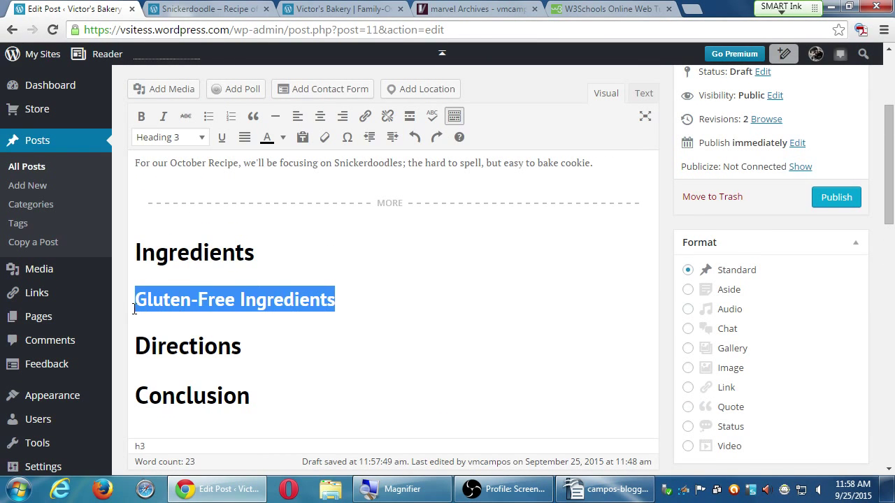
click(282, 137)
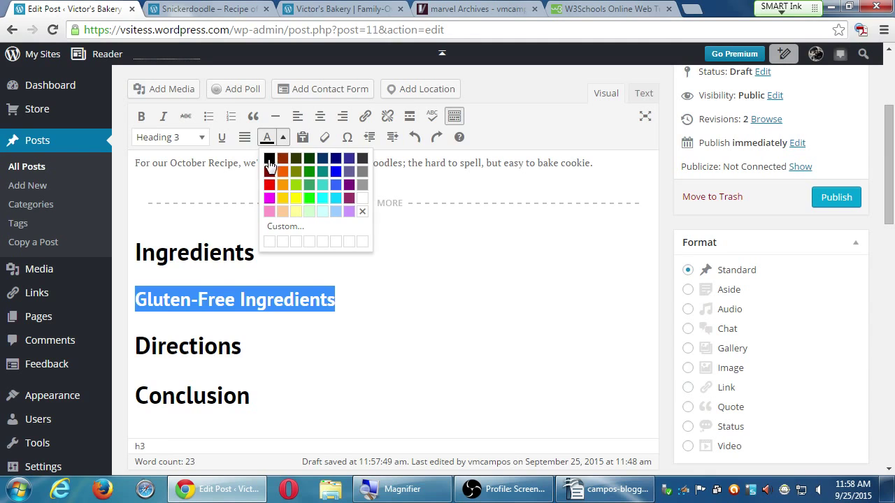
click(269, 165)
click(389, 293)
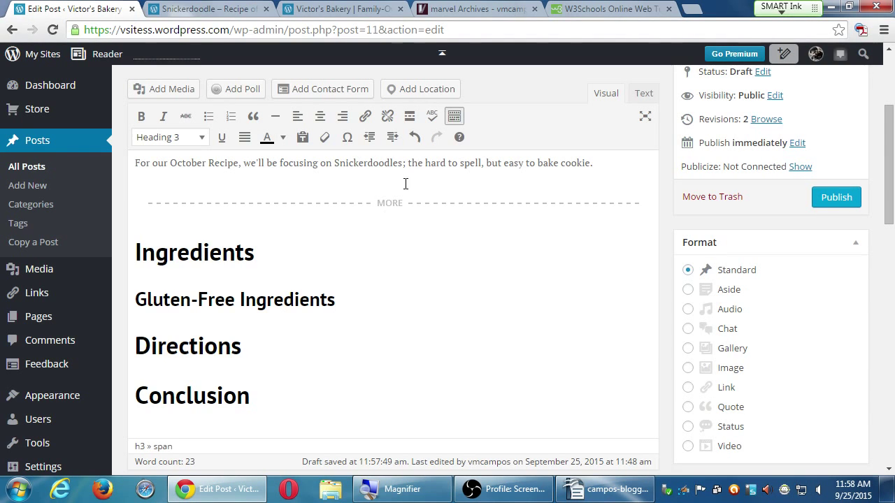
Examine the post's HTML source, highlighting the color span before the Ingredients text, and return to the visual editor.
click(644, 93)
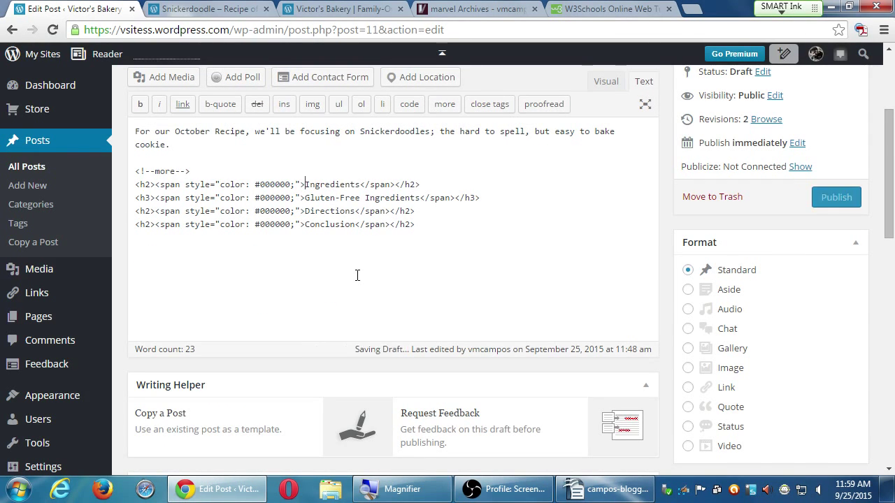
key(Up)
key(Down)
key(ctrl+shift+Left)
key(ctrl+shift+Left)
key(ctrl+shift+Left)
key(ctrl+shift+Left)
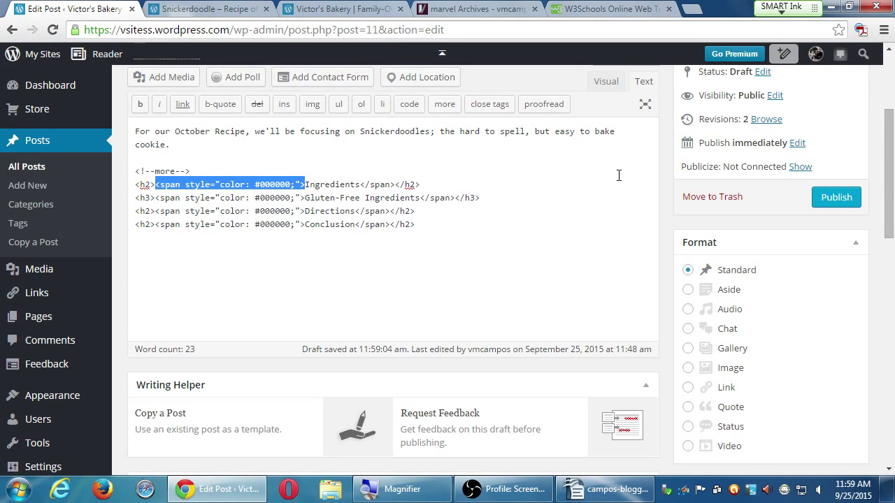
click(607, 84)
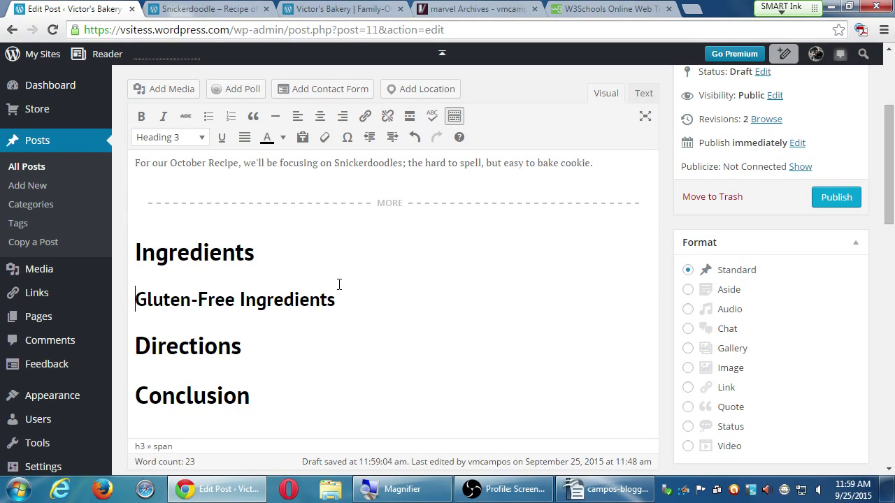
Add the line "Crack the eggs" below the Directions heading and select it.
click(364, 295)
key(Down)
key(Return)
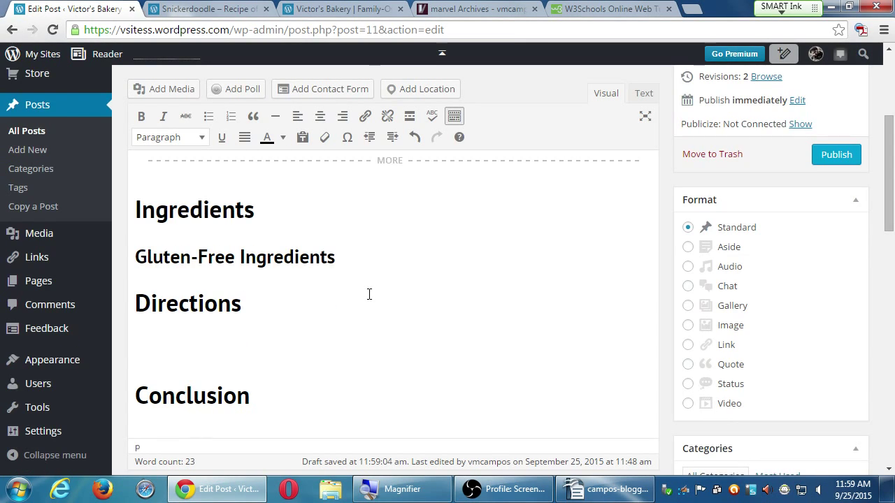
text(Crack the eggs)
key(shift+Home)
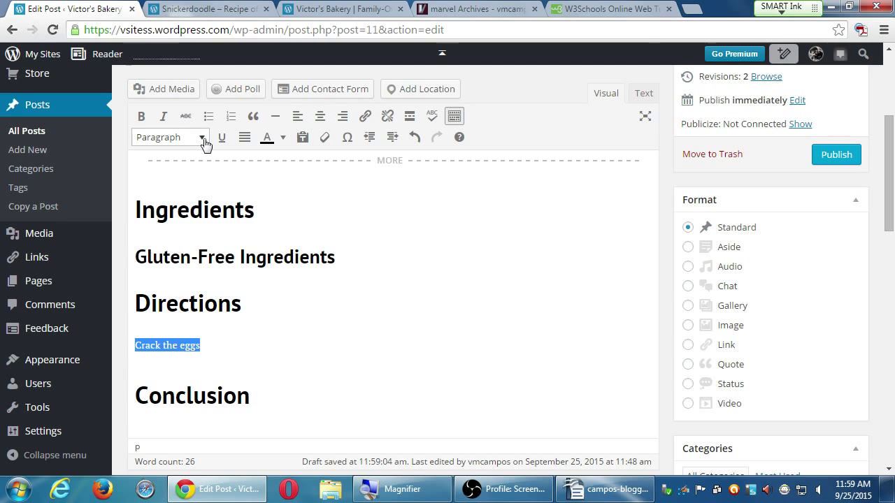
Try the Heading 6 format on the "Crack the eggs" line and restore it to Paragraph.
click(201, 137)
click(175, 350)
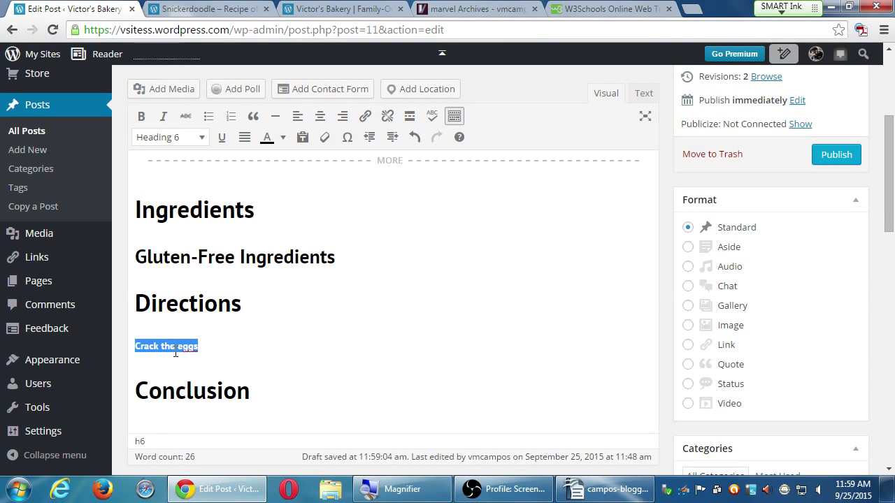
click(189, 137)
click(193, 160)
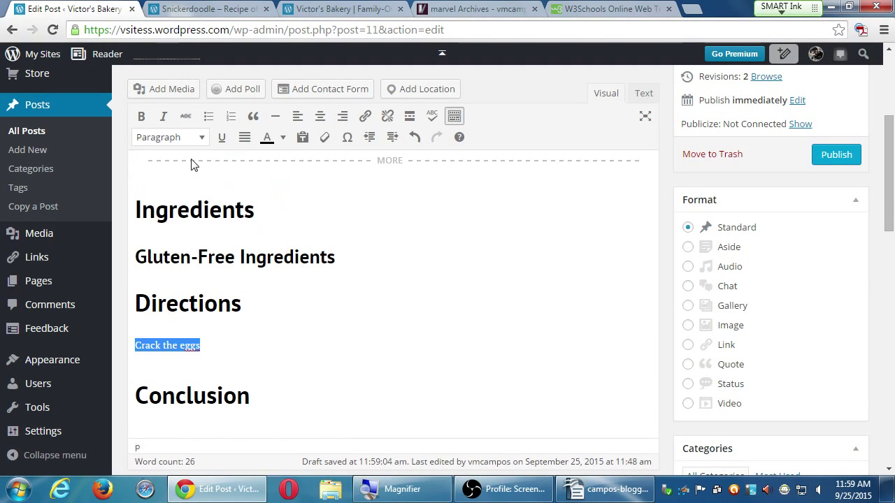
Set the text color of the "Crack the eggs" line to black.
click(282, 138)
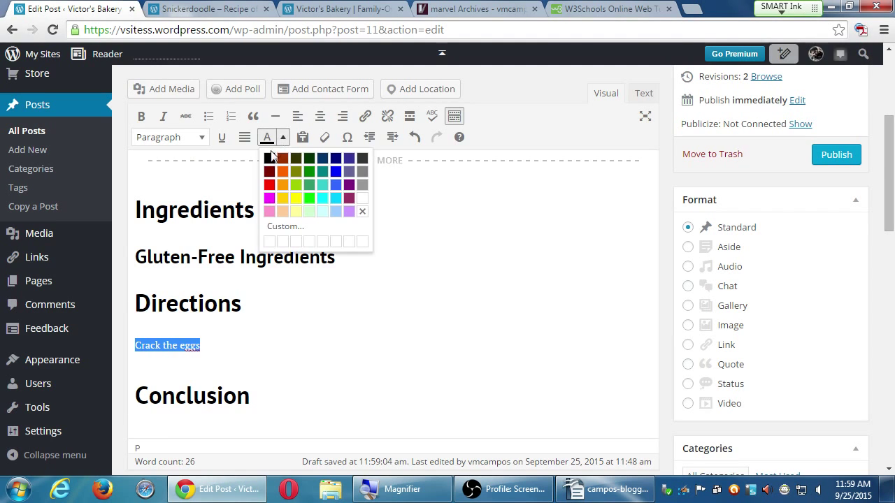
click(270, 158)
click(258, 345)
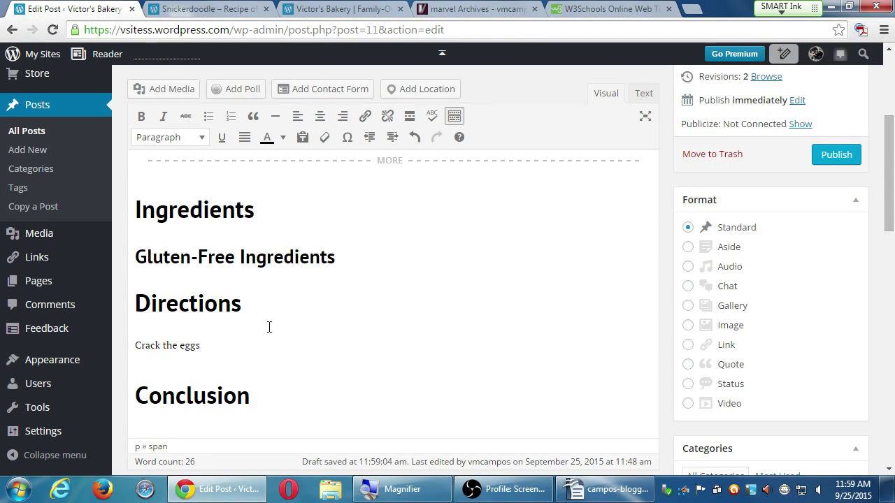
Preview the draft and compare the intro paragraph's color with the headings and the directions line.
scroll(336, 343, up, 3)
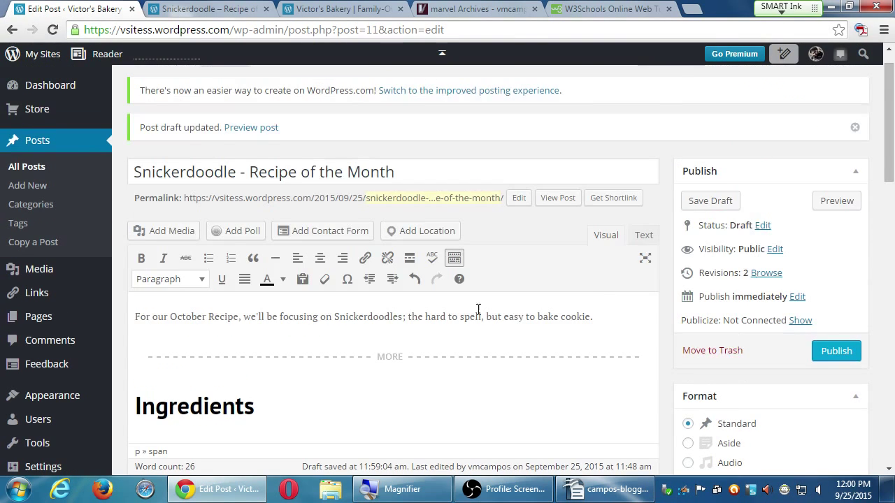
click(845, 204)
click(231, 7)
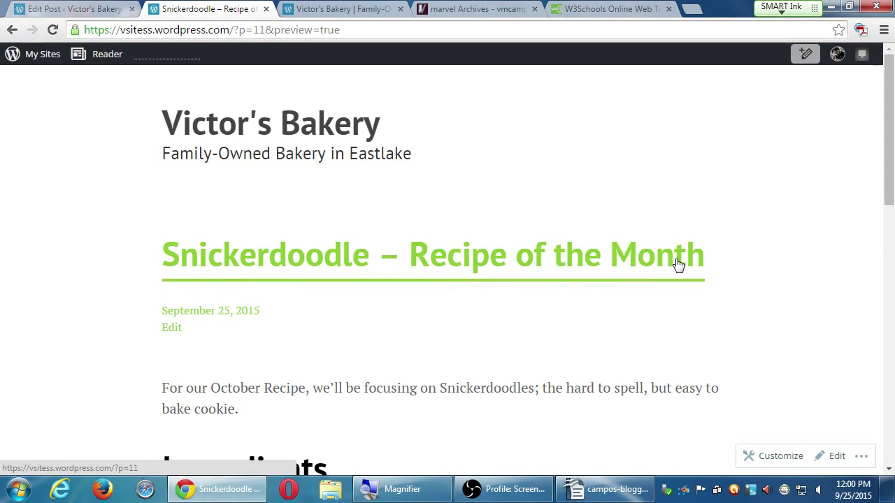
scroll(877, 227, down, 2)
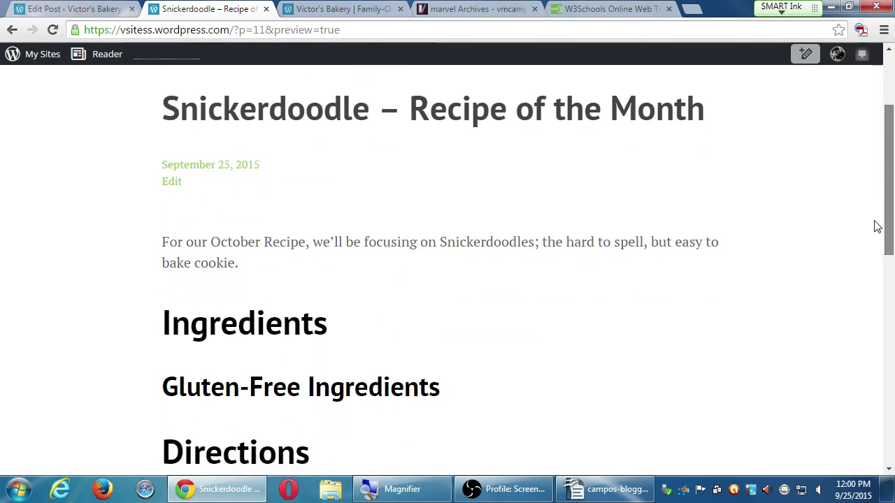
scroll(874, 245, down, 3)
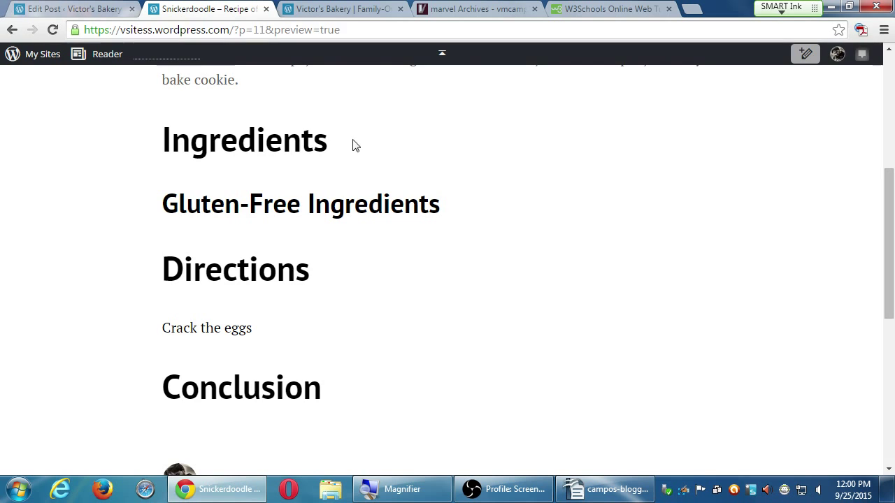
click(77, 8)
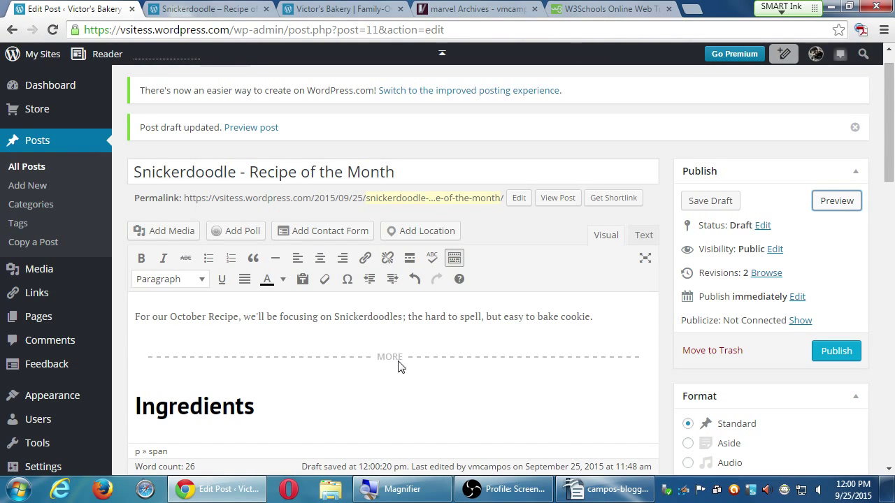
click(215, 6)
scroll(195, 174, up, 2)
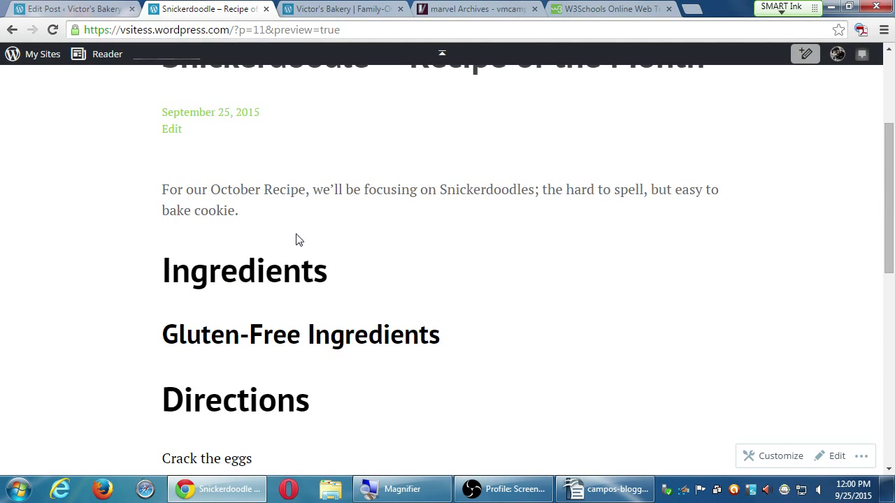
drag(240, 211, 161, 182)
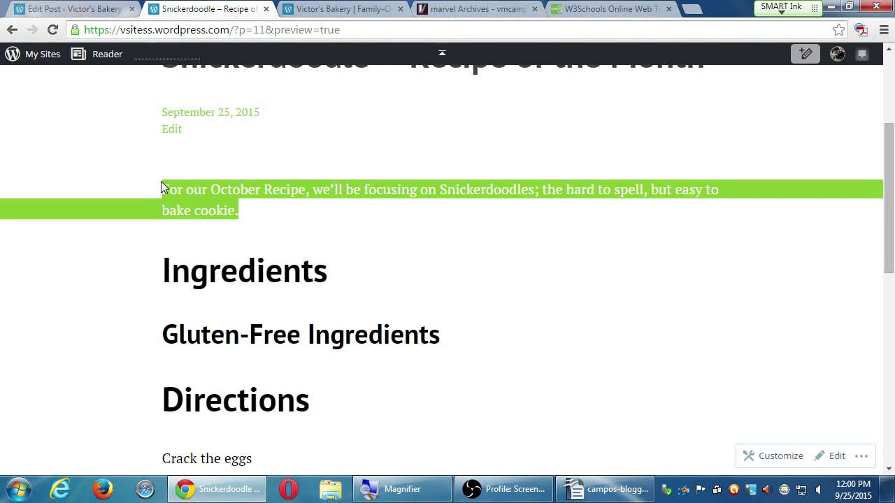
click(252, 211)
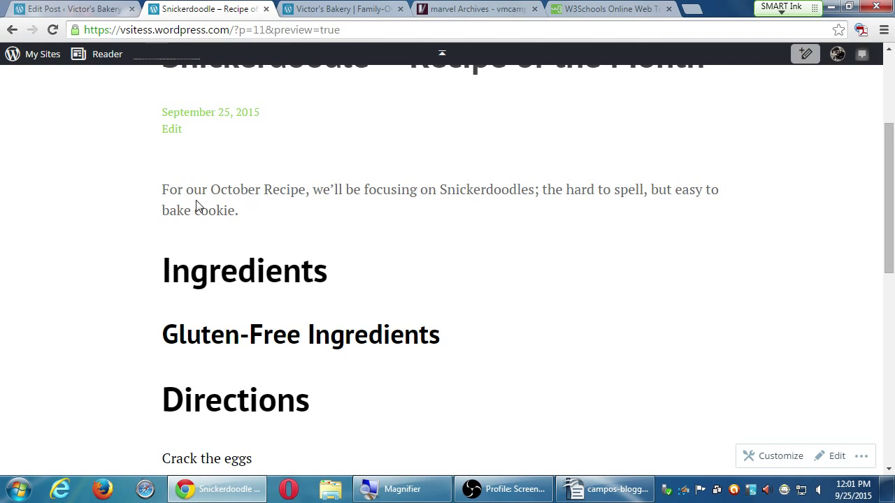
Save the Snickerdoodle draft, publish the post and dismiss the post-publication sidebar.
click(102, 7)
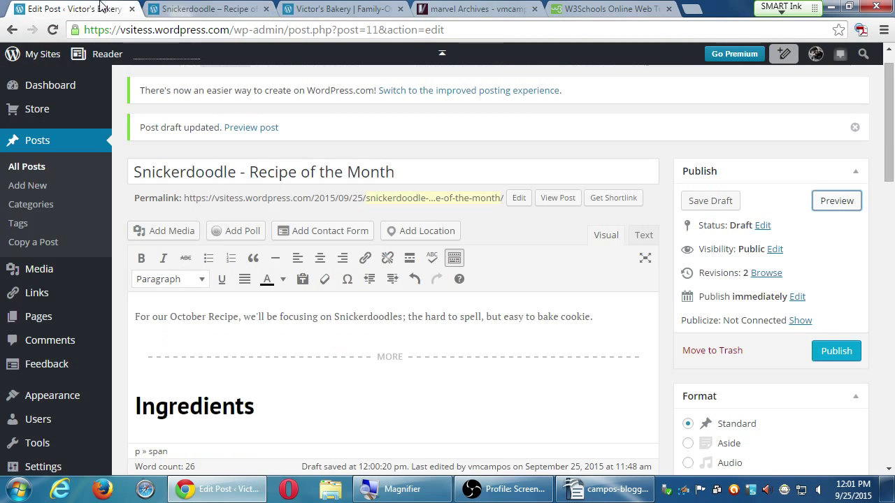
click(711, 202)
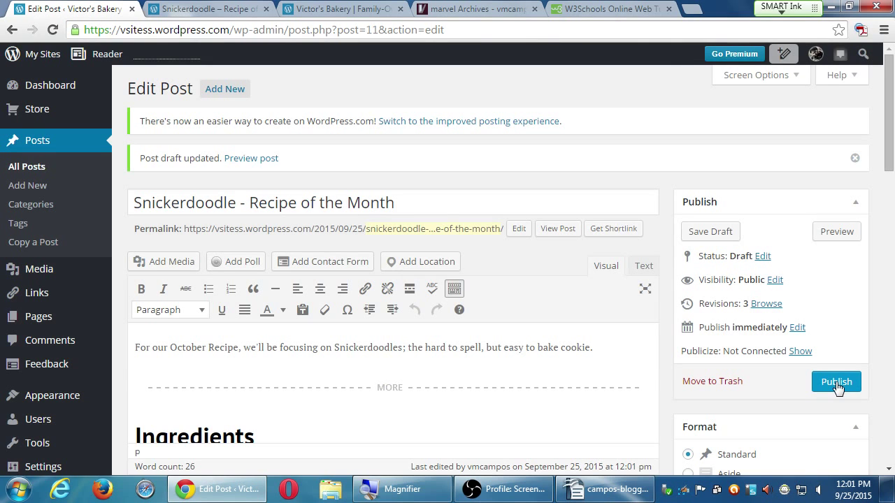
click(836, 384)
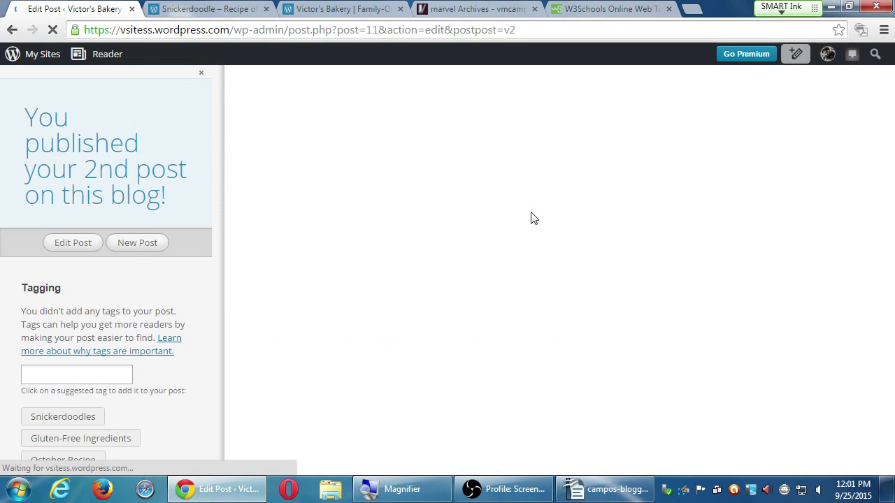
click(200, 74)
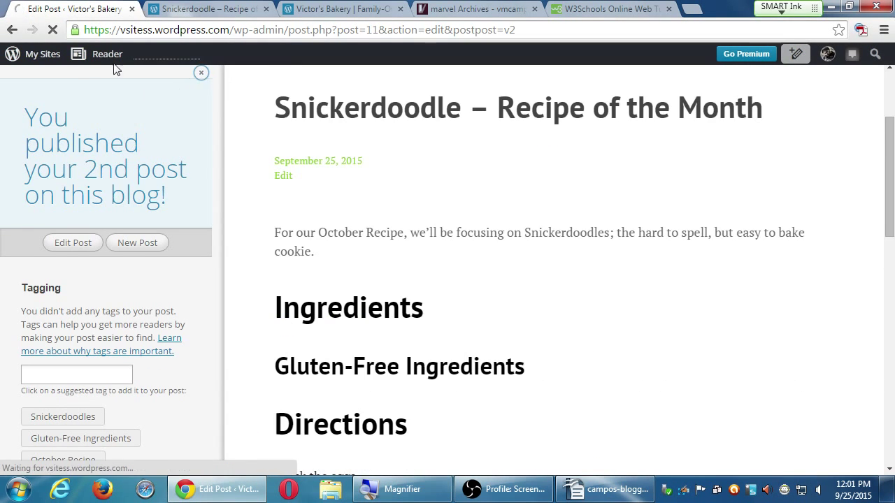
View the bakery site's front page and examine how the Snickerdoodle post's excerpt is cut at the More break.
click(41, 60)
click(56, 134)
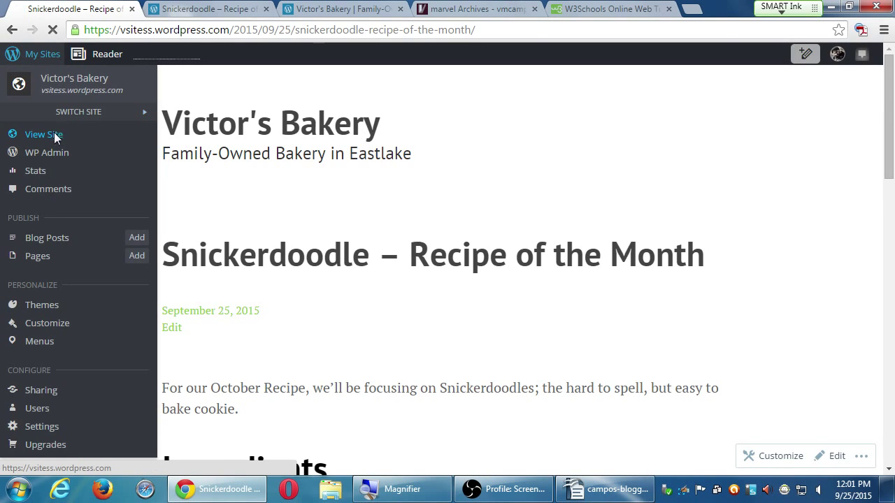
scroll(343, 233, down, 3)
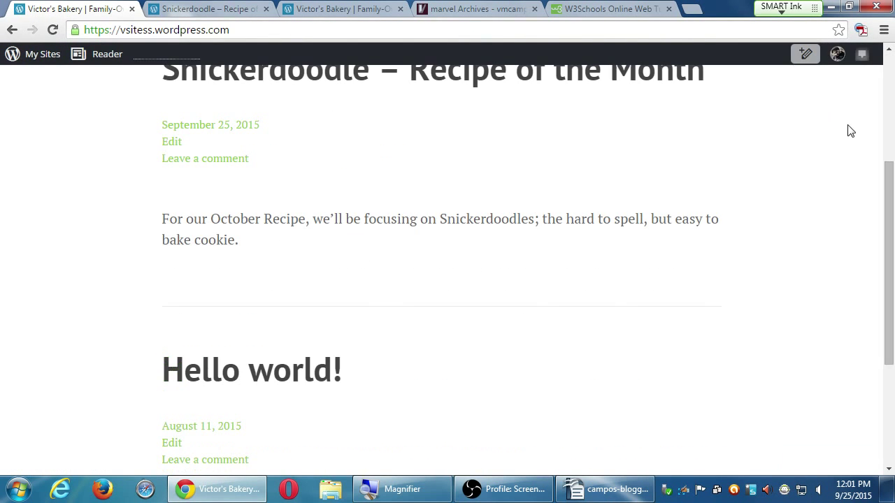
drag(892, 195, 885, 163)
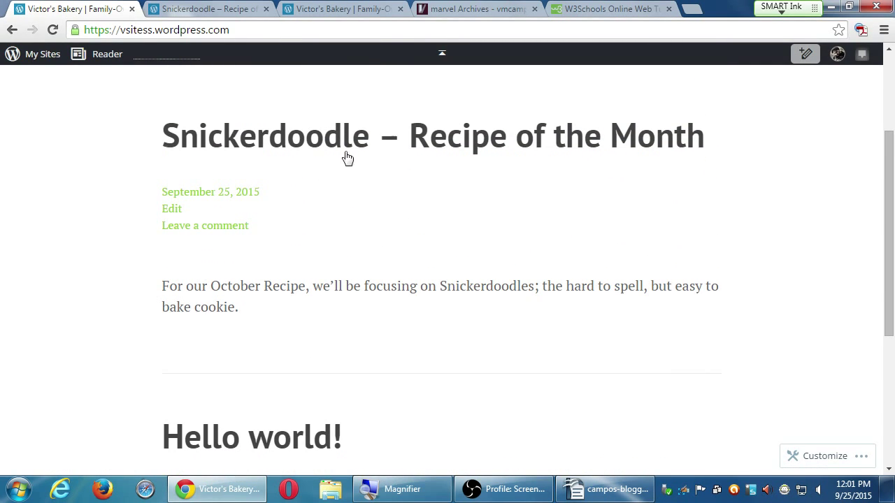
scroll(253, 287, up, 2)
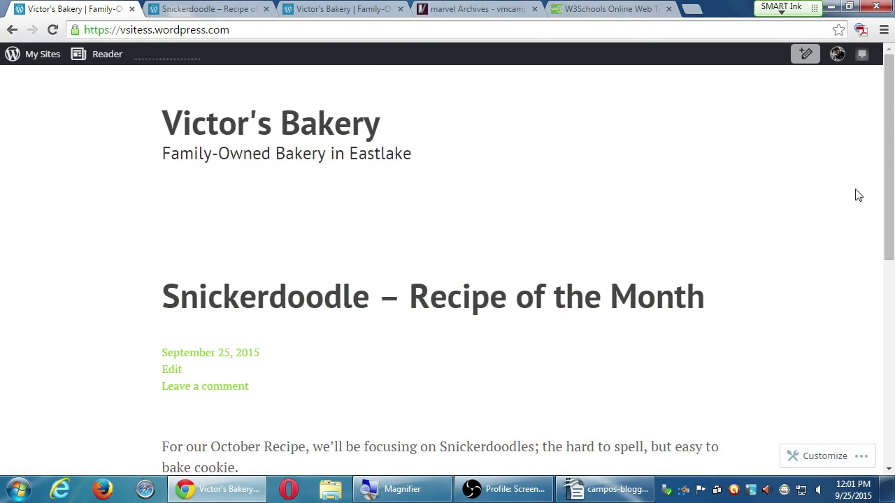
drag(890, 179, 867, 237)
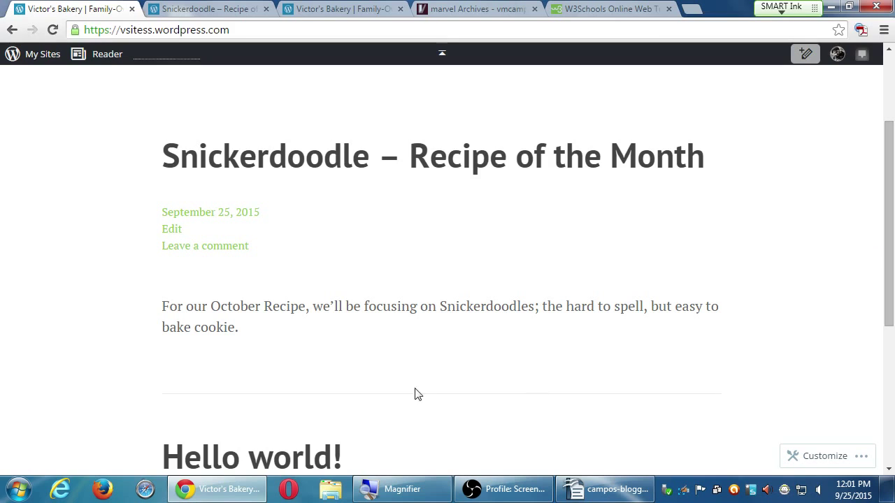
Open the full Snickerdoodle post to check the content after the More break, and return to the site's front page.
click(416, 180)
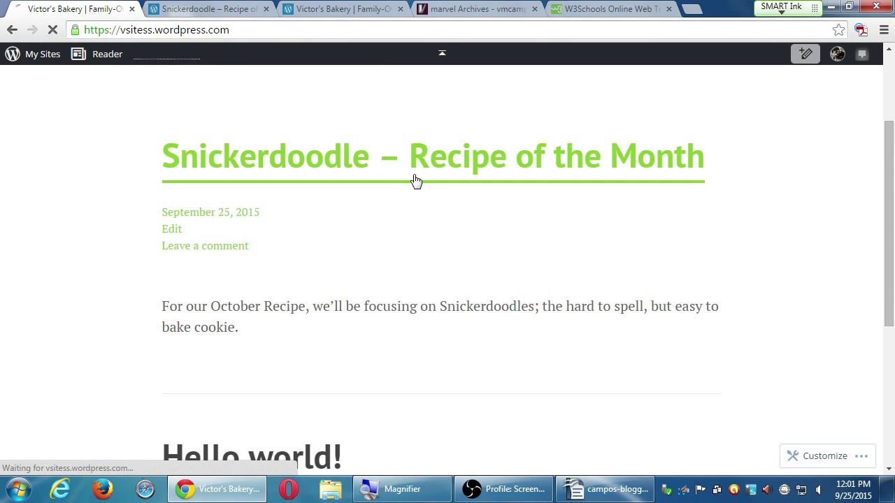
scroll(497, 348, down, 3)
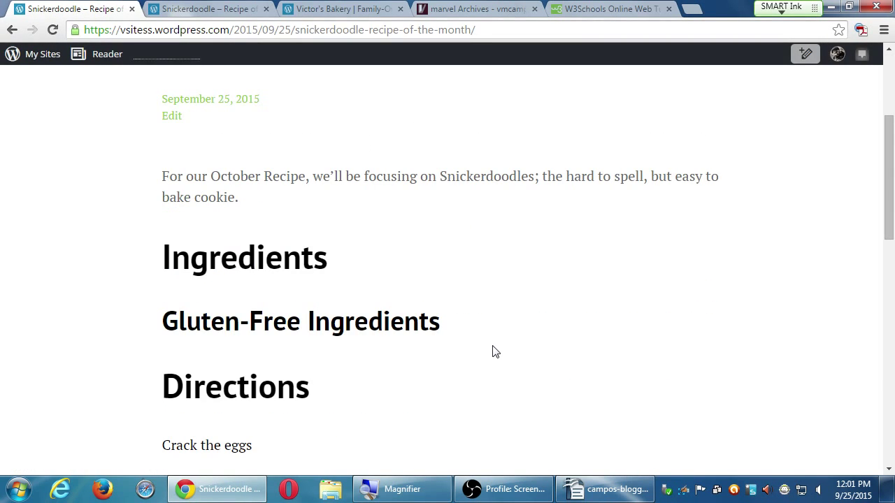
scroll(213, 287, up, 3)
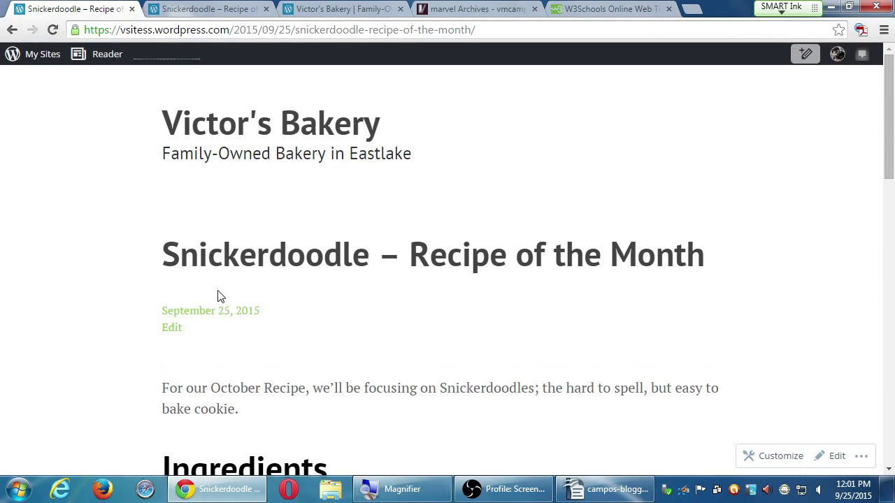
click(36, 54)
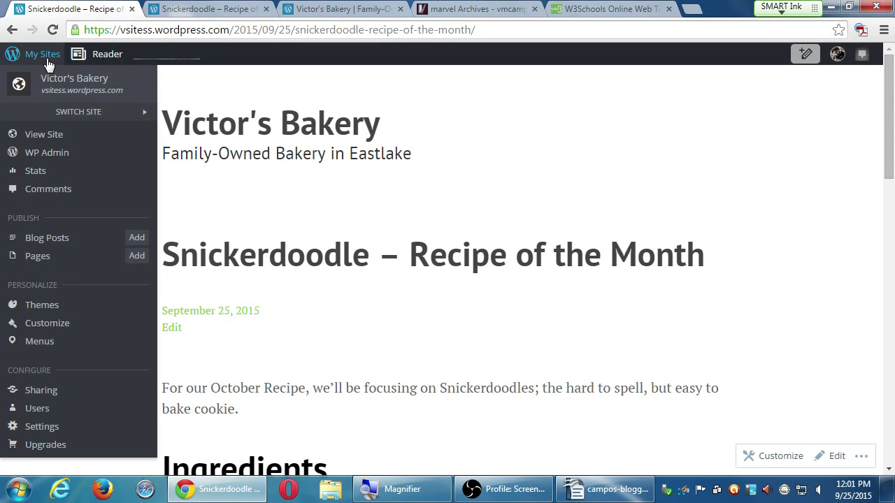
click(54, 139)
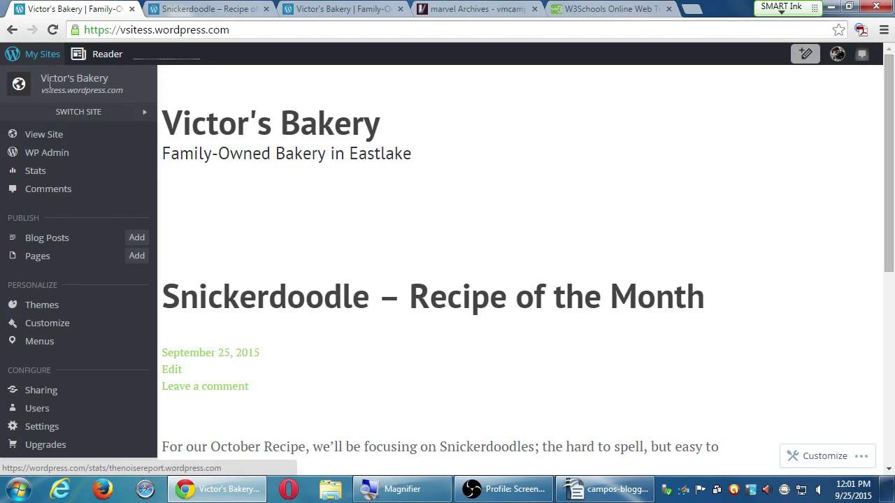
Reopen the Snickerdoodle – Recipe of the Month post for editing from the site admin's list of all posts.
click(49, 150)
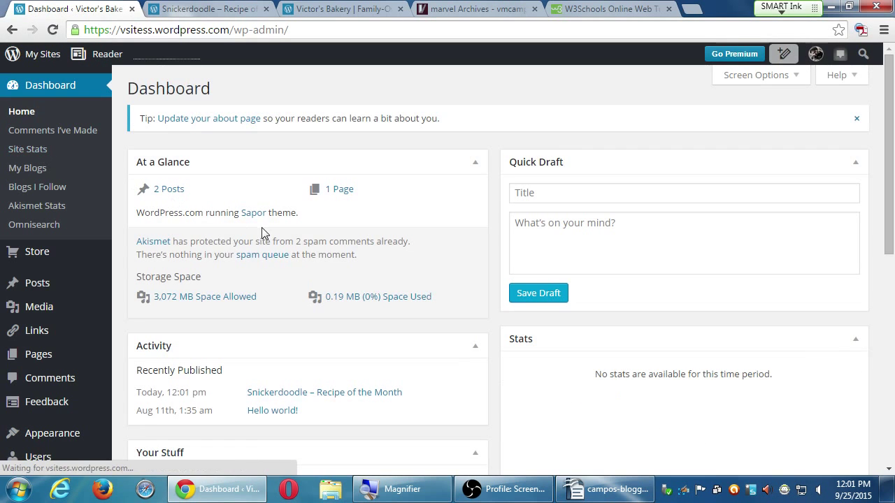
mouse_move(48, 281)
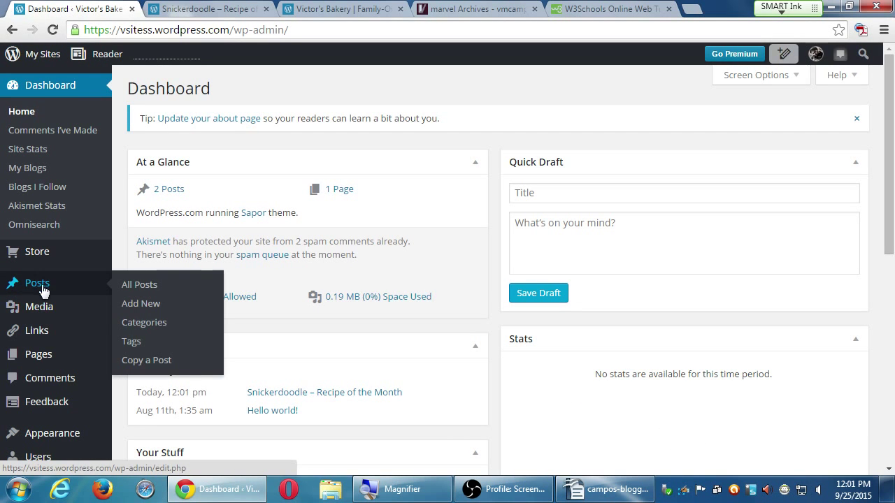
click(171, 291)
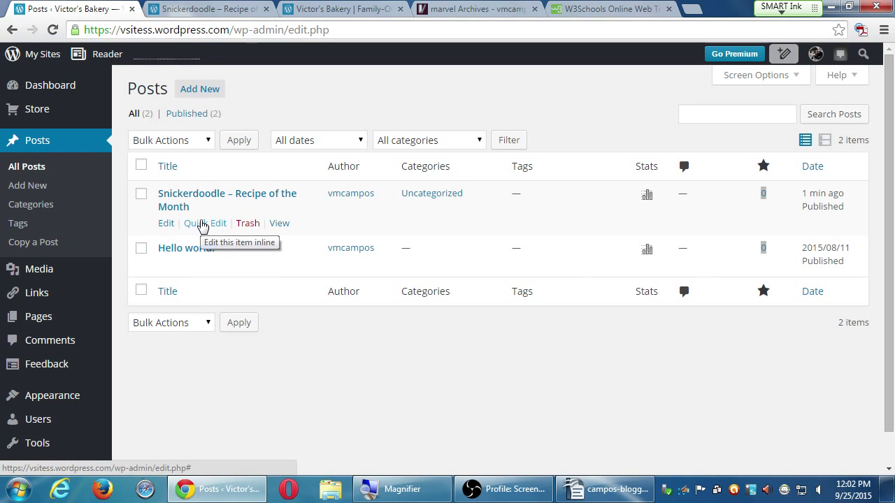
click(171, 227)
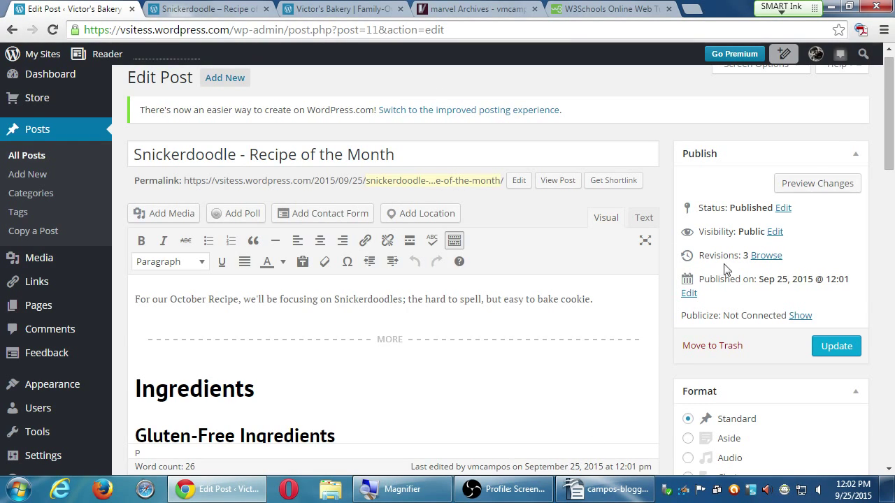
Examine the HTML source of the Snickerdoodle post, including its heading and More tags, and return to the visual editor.
drag(888, 97, 890, 125)
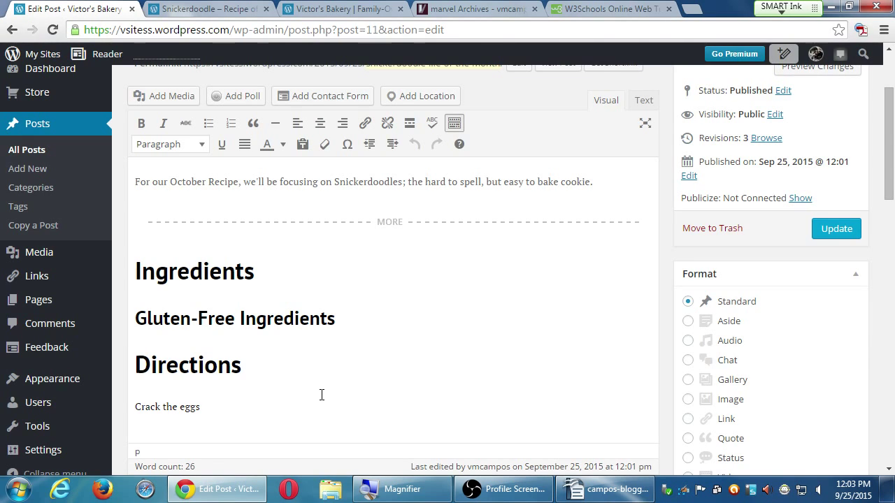
click(644, 101)
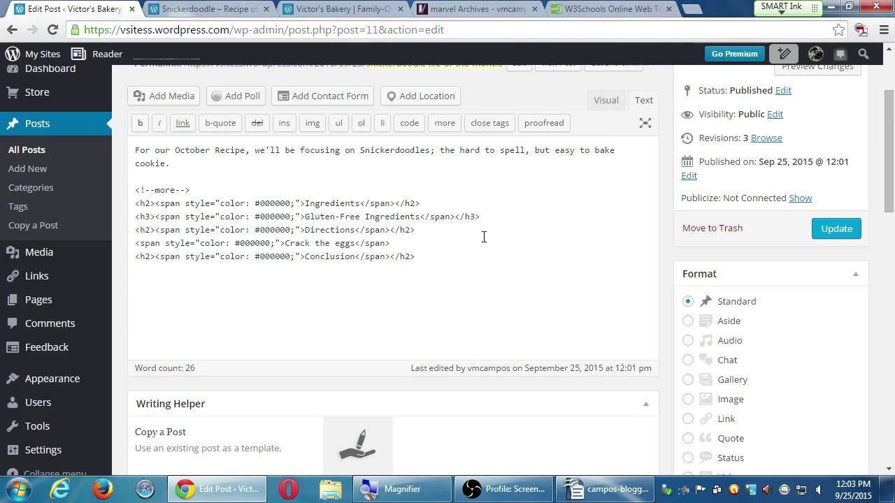
key(super+plus)
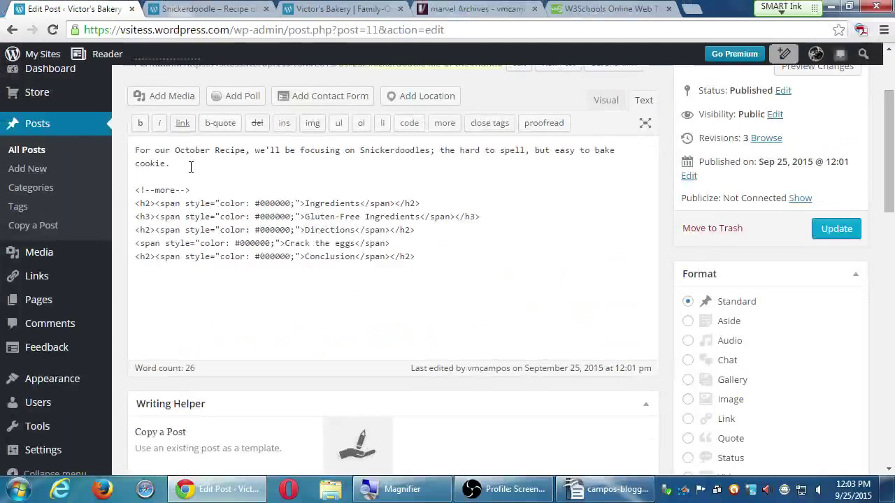
click(607, 102)
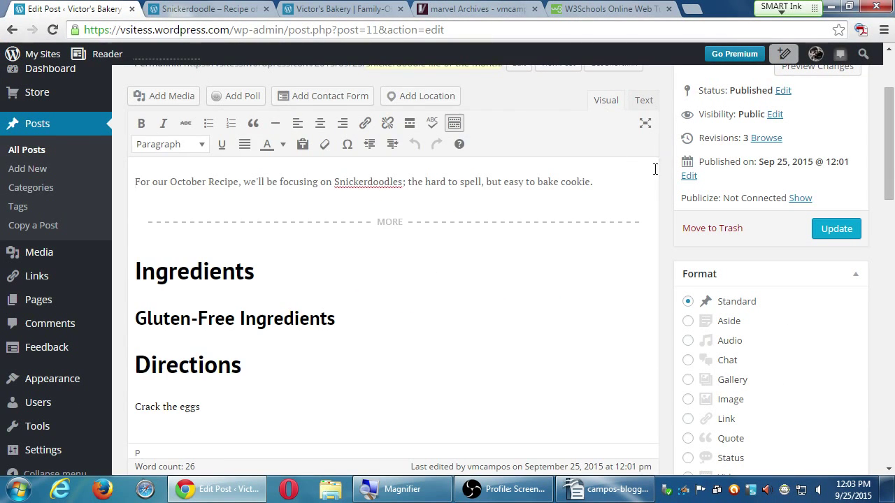
Switch to the blogging checklist in OpenOffice Writer, read the Headings and Lists items, and return to the post editor.
click(608, 489)
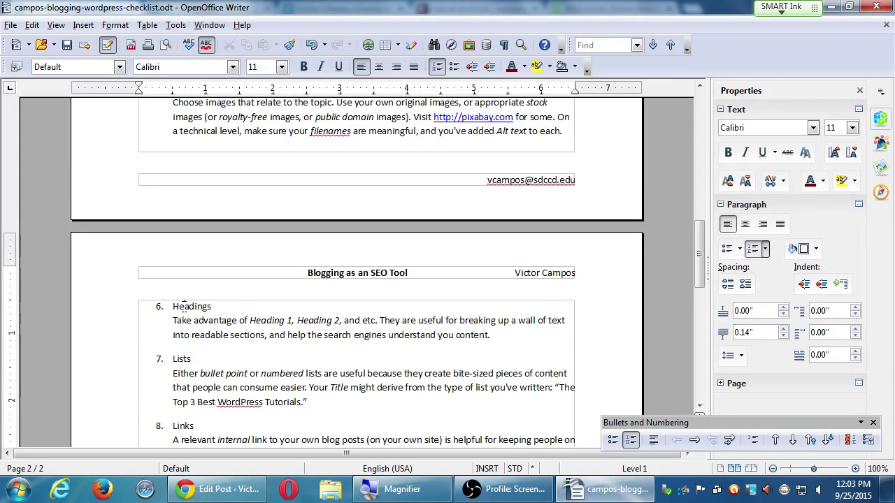
drag(185, 307, 211, 333)
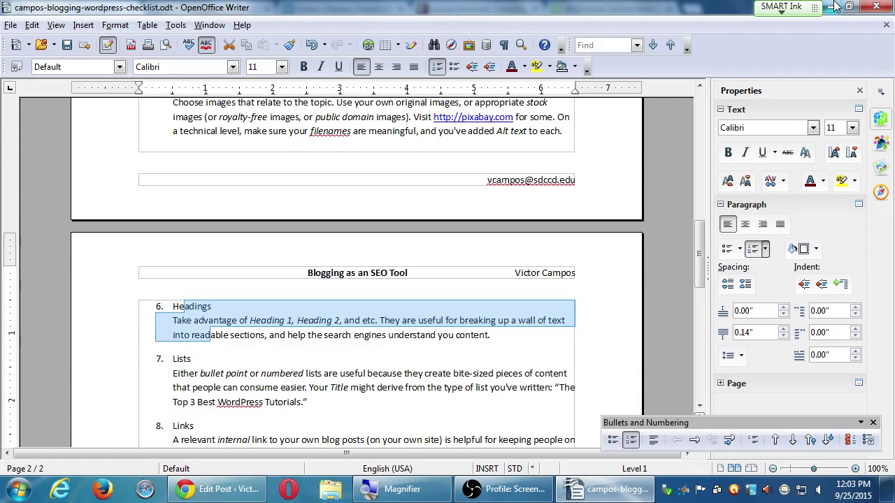
key(alt+Tab)
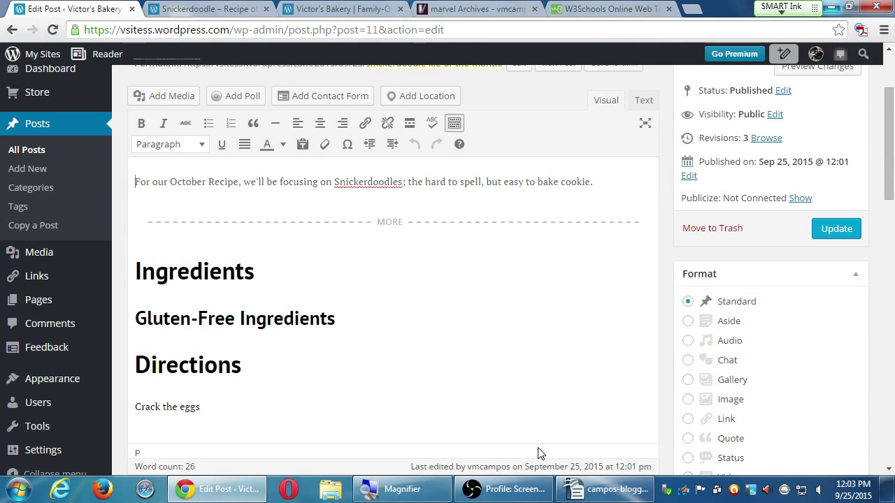
click(606, 489)
scroll(278, 280, up, 1)
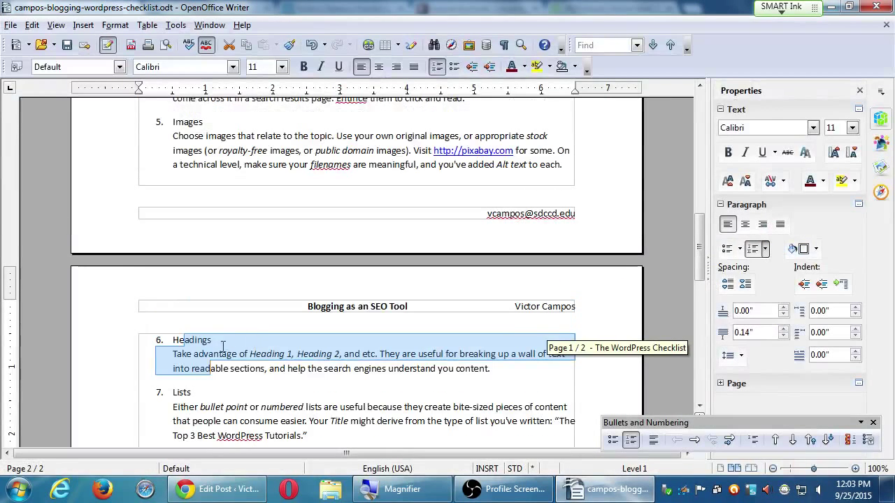
drag(225, 407, 268, 407)
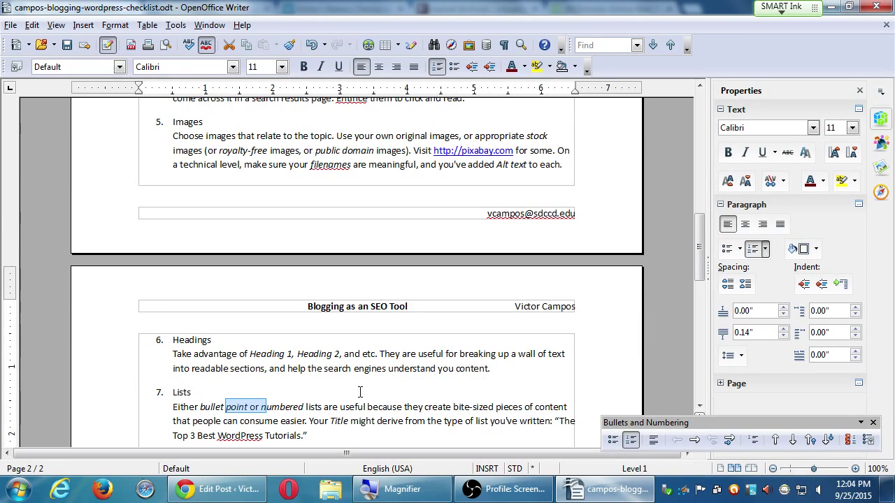
click(832, 6)
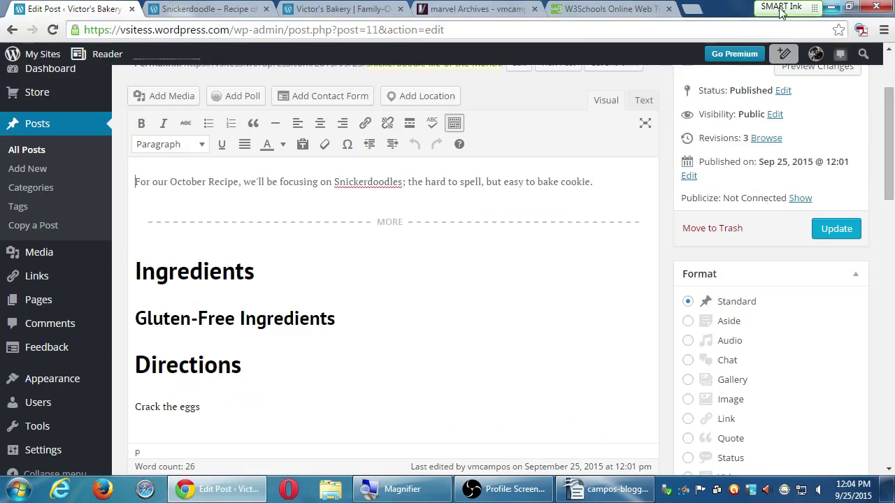
Add Eggs, Sugar and Flour as separate lines beneath the Ingredients heading.
click(296, 266)
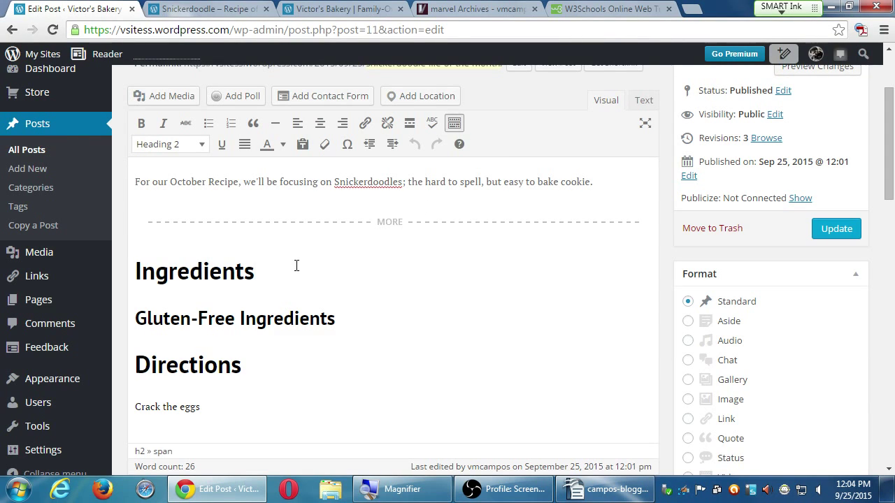
key(Return)
text(Eggs)
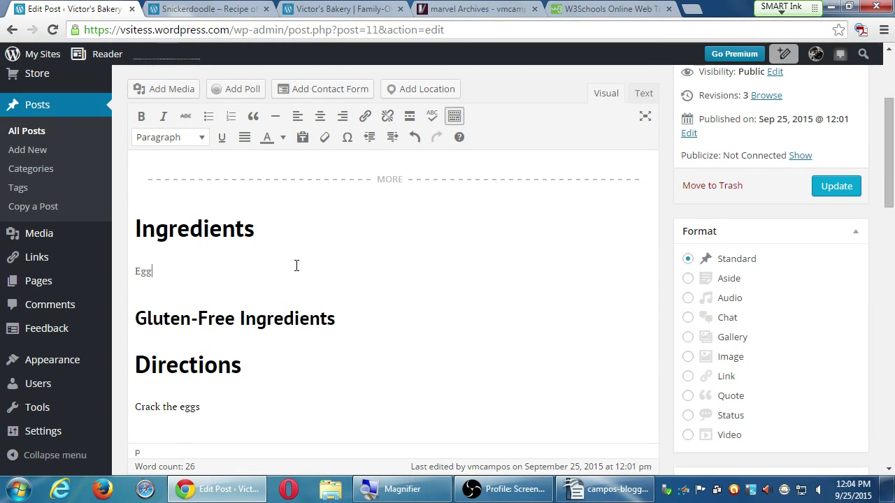
key(Return)
text(Sugar)
key(Return)
text(Fl)
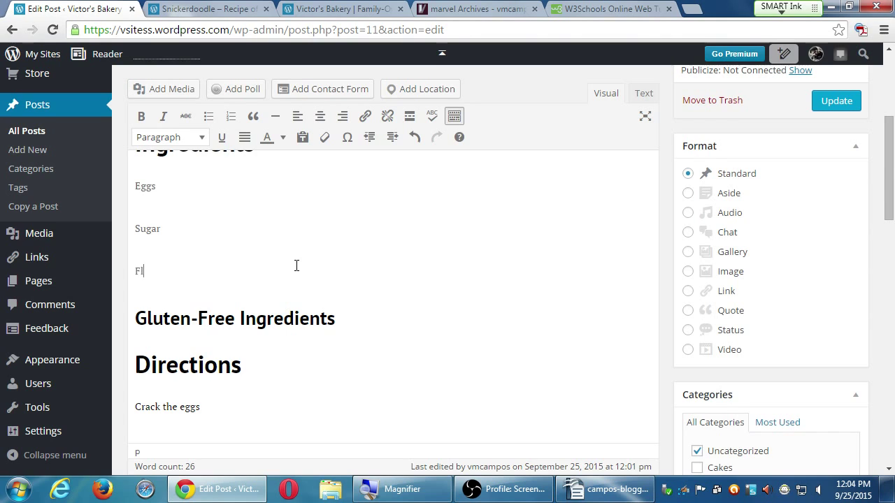
text(our)
Format the Eggs, Sugar and Flour lines as a bulleted list.
drag(144, 271, 136, 183)
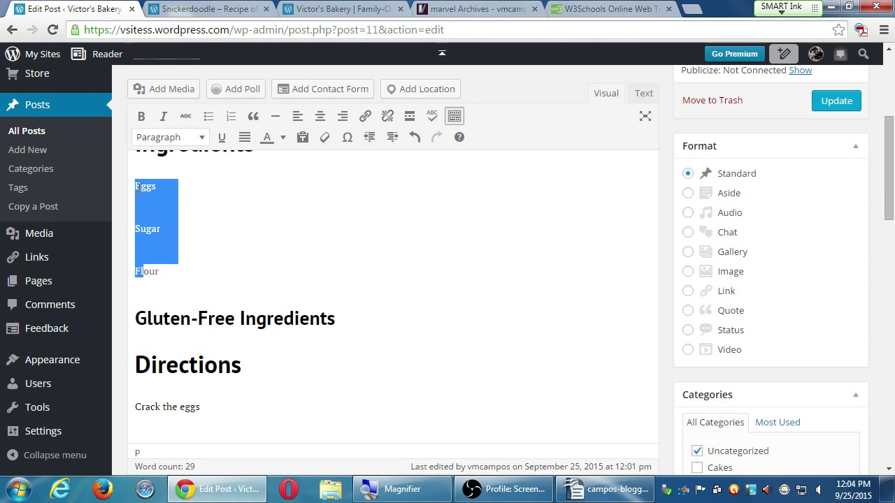
click(208, 116)
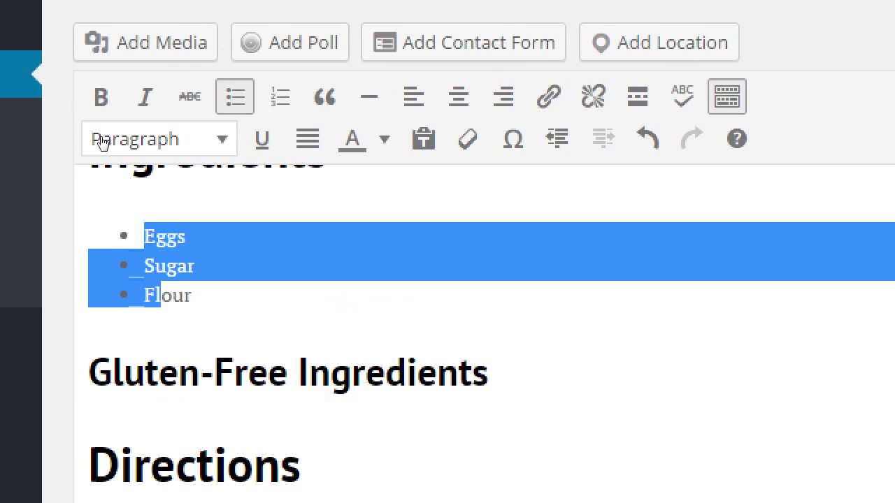
key(End)
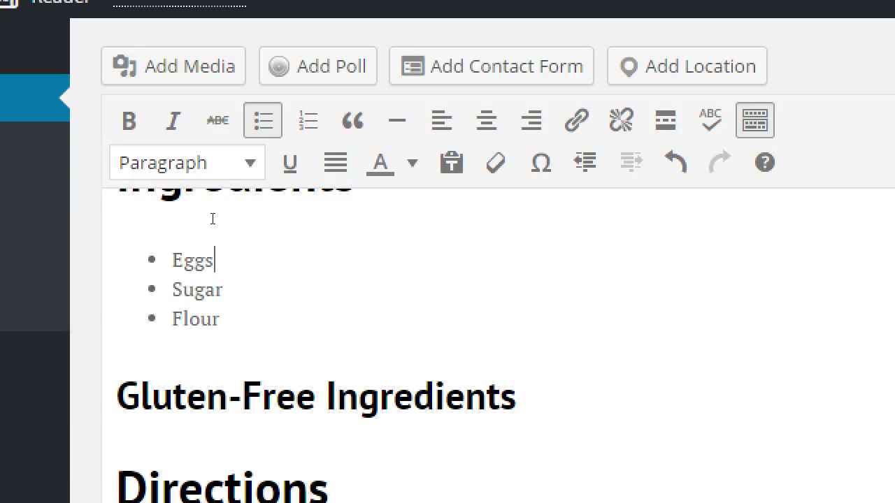
Copy the Eggs, Sugar and Flour bulleted list and paste it beneath the Gluten-Free Ingredients heading.
key(Down)
key(Down)
key(Down)
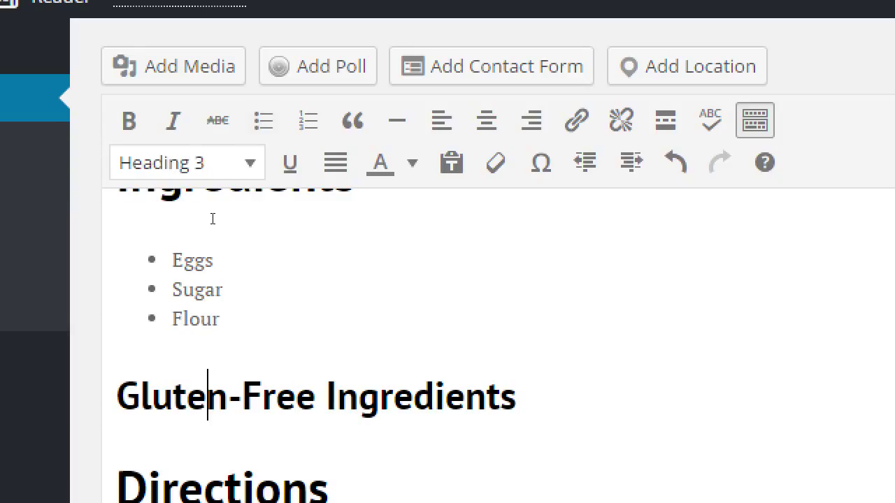
key(Up)
key(shift+Up)
key(shift+Up)
key(shift+Left)
key(shift+Left)
key(shift+Left)
key(shift+Left)
key(ctrl+c)
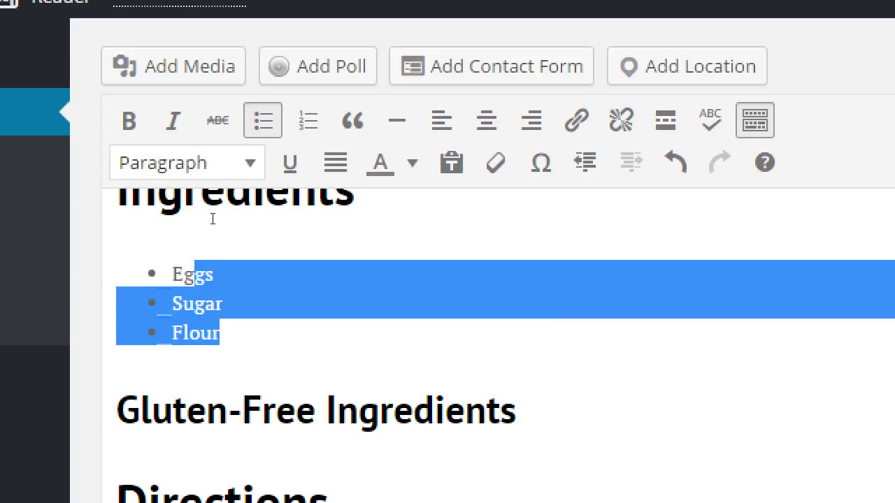
key(Down)
key(Down)
key(Down)
key(Down)
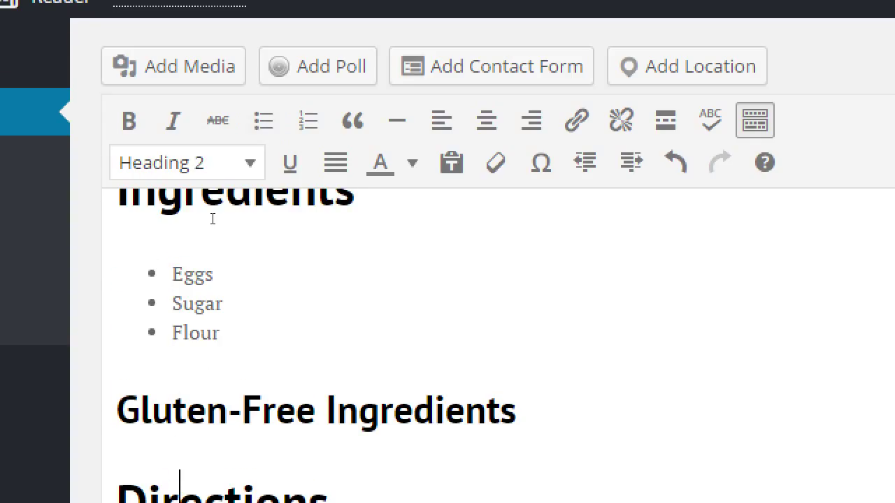
key(Up)
key(End)
key(Return)
key(ctrl+v)
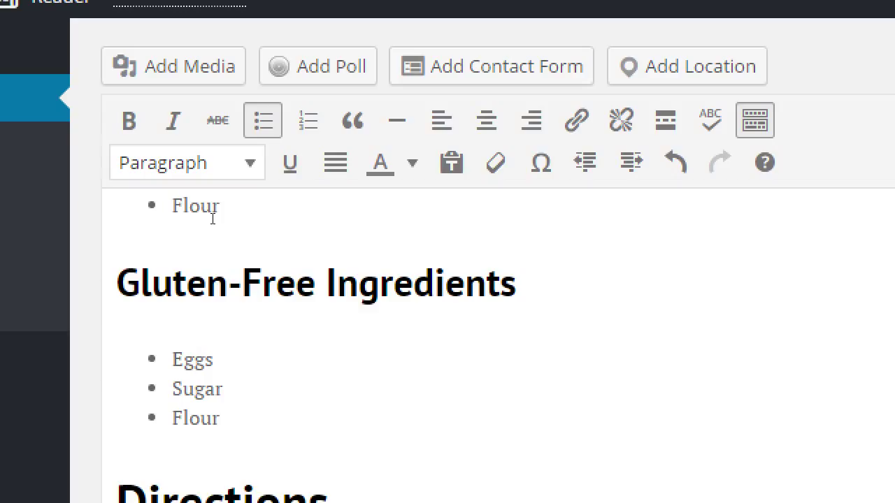
Change the Flour item in the Gluten-Free Ingredients list to Arrowroot Flour.
key(Left)
key(Left)
key(Left)
key(Left)
key(Left)
text(ar)
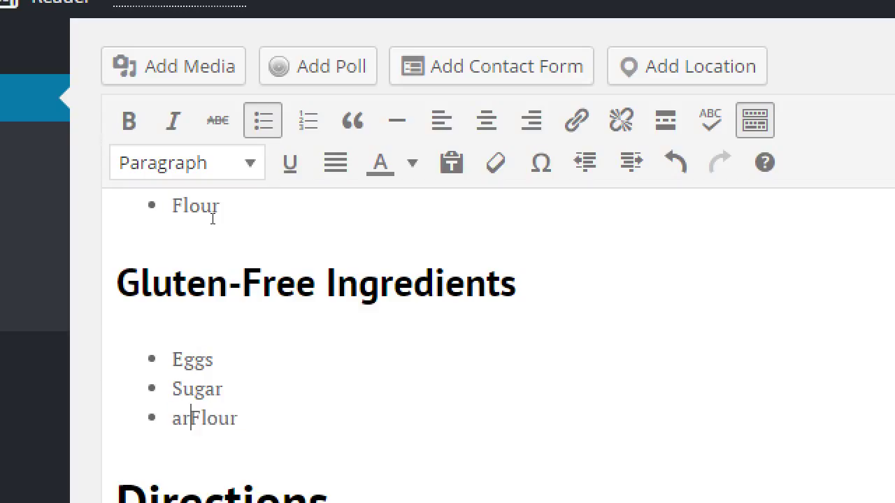
key(BackSpace)
key(BackSpace)
text(Arrowroot)
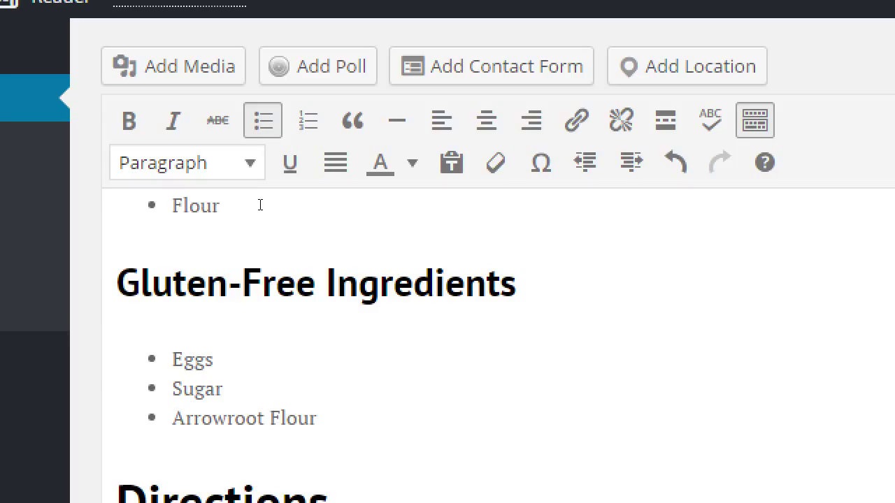
Add the lines "Sift flour" and "Cream butter" below "Crack the eggs" in the Directions section.
scroll(302, 273, down, 1)
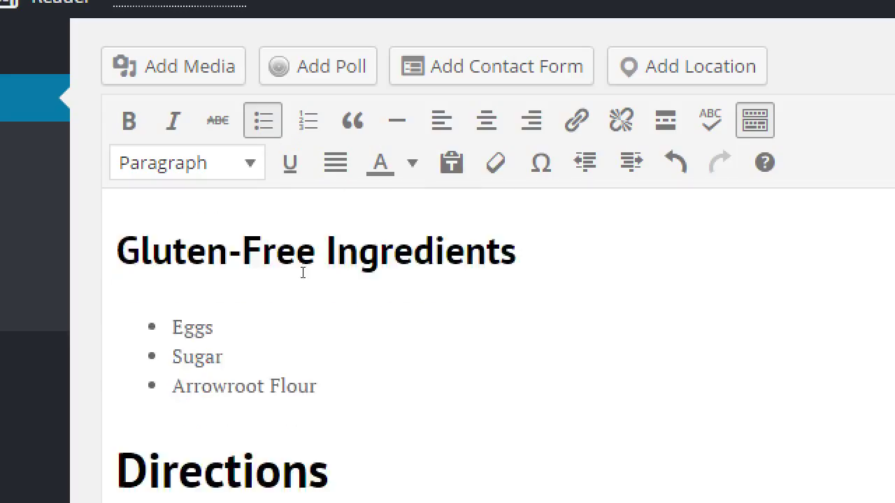
scroll(304, 272, down, 2)
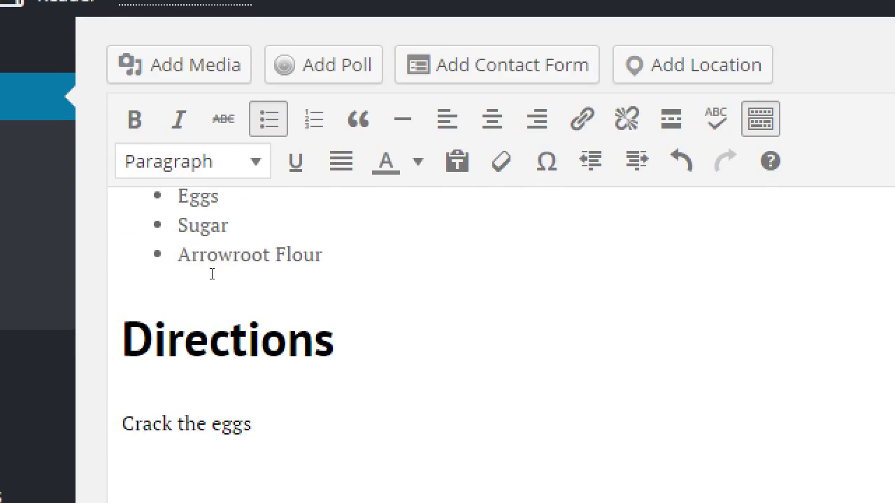
key(ctrl+End)
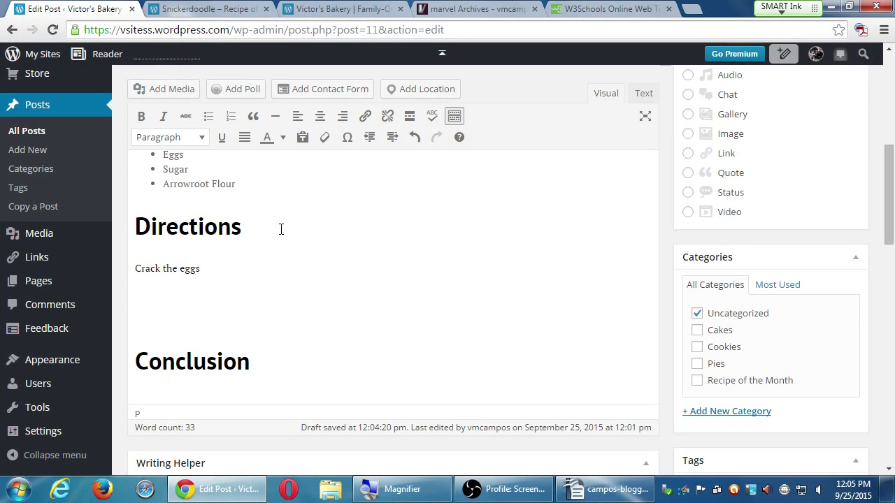
text(Sift flour)
key(Return)
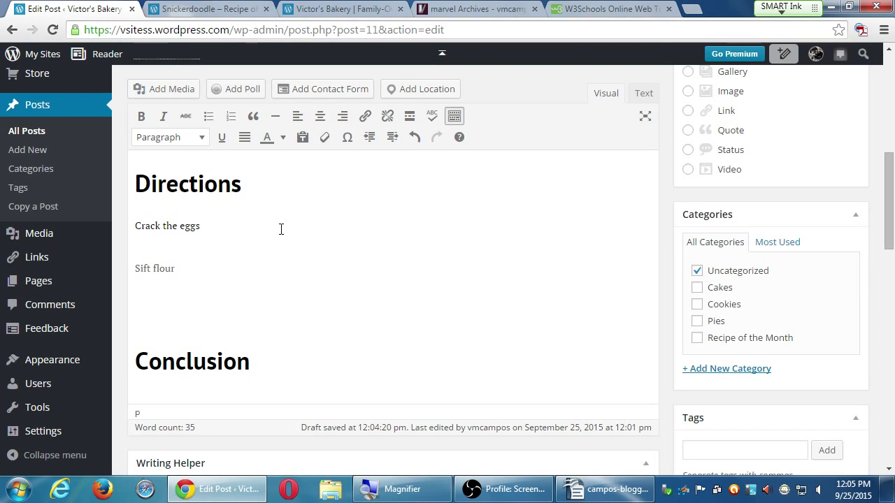
text(Cream butter)
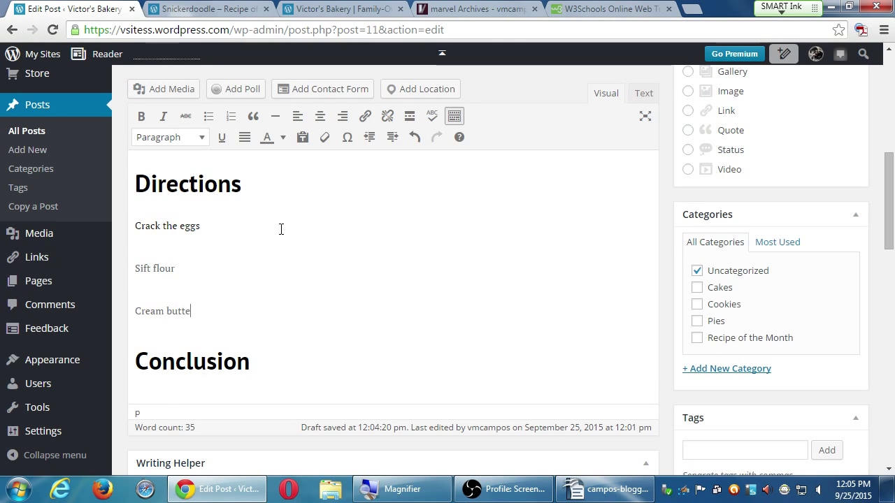
Format the three Directions lines, from "Crack the eggs" to "Cream butter", as a numbered list.
key(shift+Up)
key(shift+Up)
key(shift+Left)
key(shift+Left)
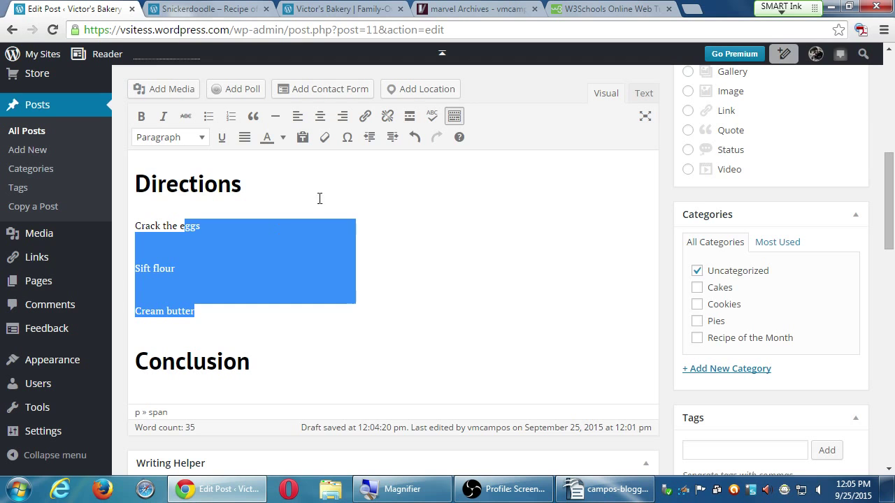
click(230, 116)
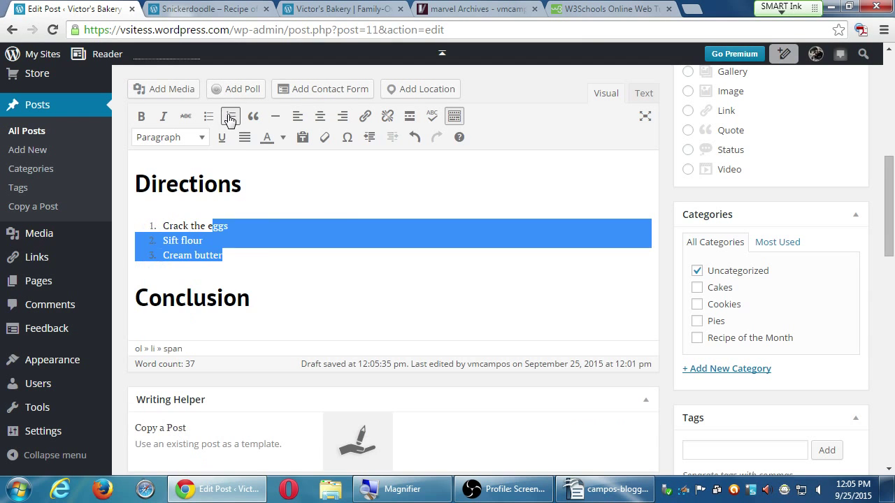
click(268, 253)
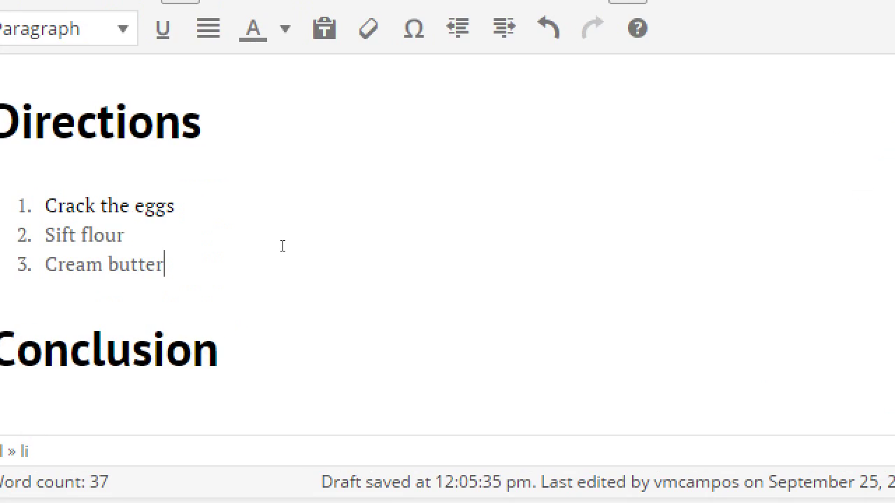
Add a fourth item, "Combine. Let rest 20 minutes", to the numbered Directions list.
scroll(75, 241, up, 1)
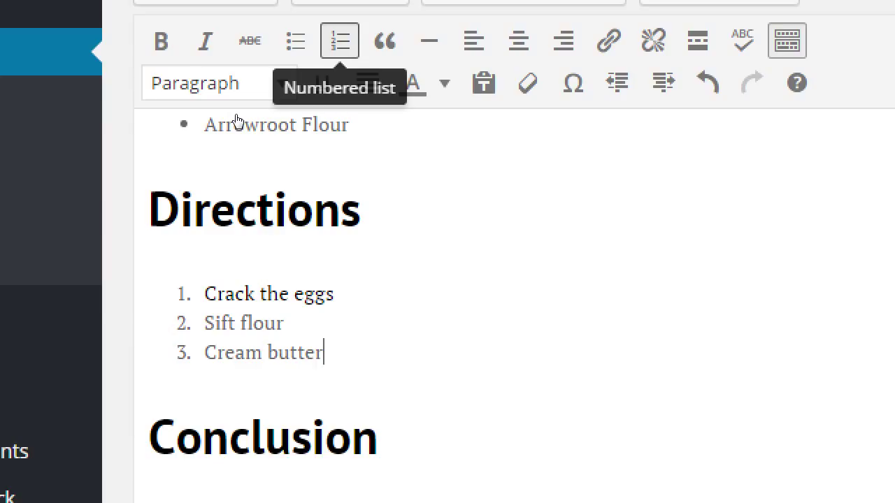
key(Return)
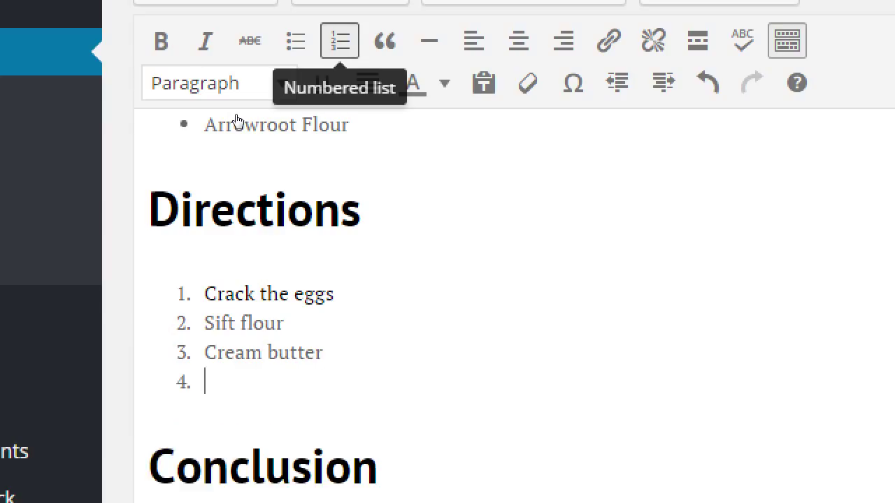
text(Combine)
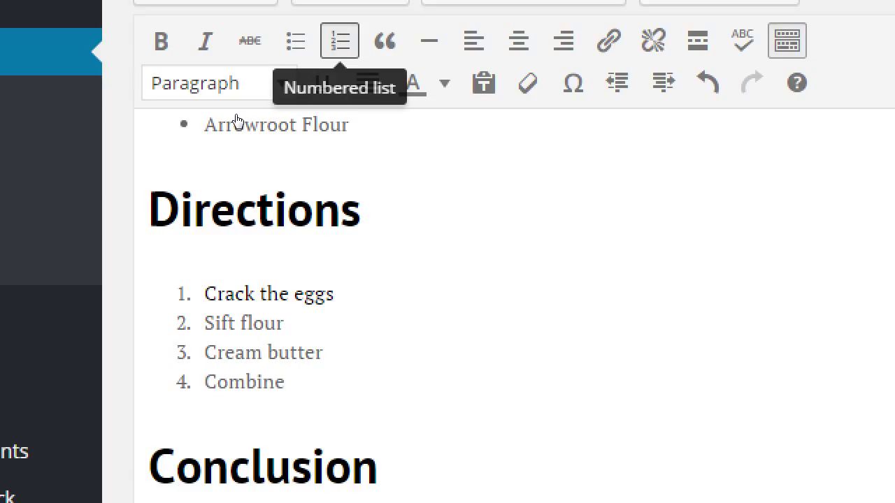
text(. Let rest 20 minutes)
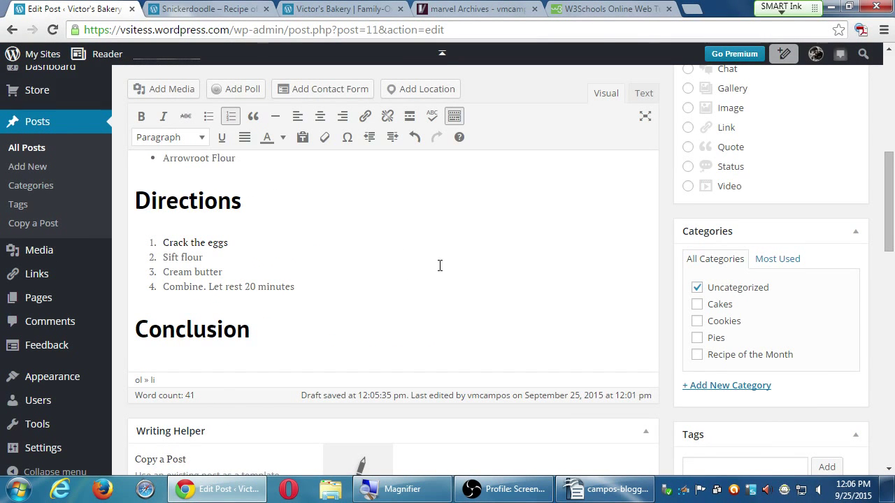
scroll(438, 266, down, 1)
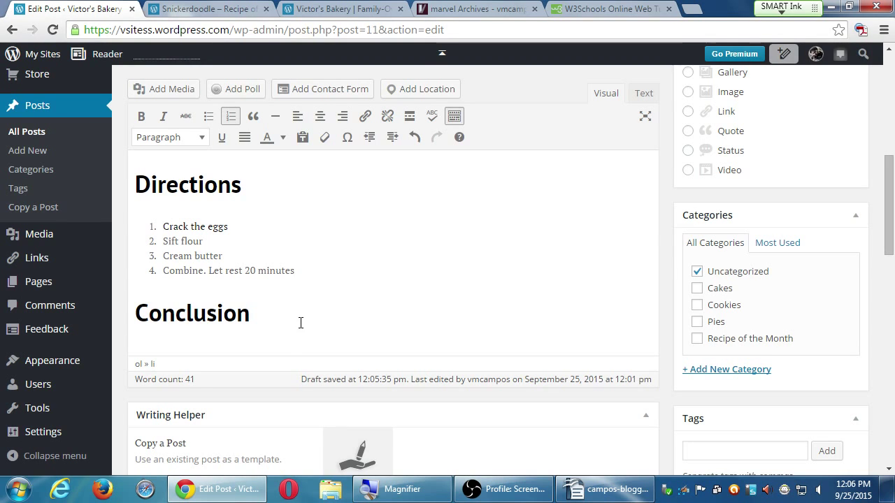
Replace the "Conclusion" heading text below the Directions list with "Bon apetit".
click(206, 314)
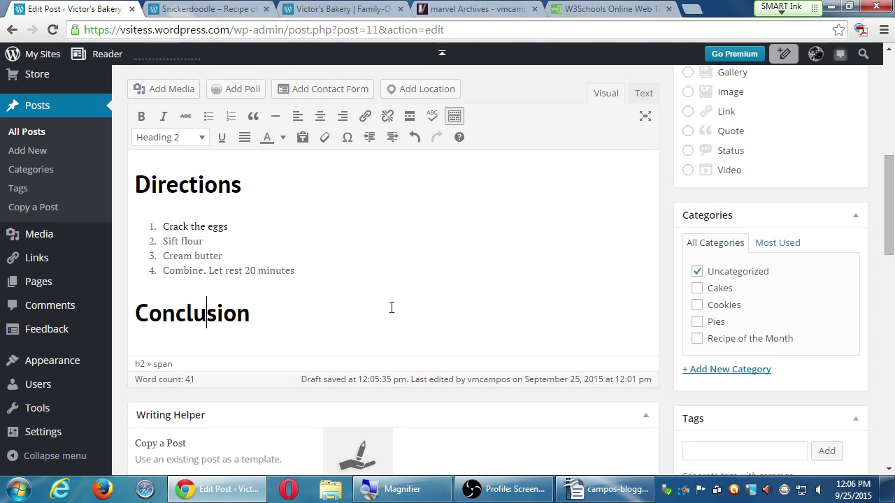
key(End)
key(shift+Home)
text(Bon ap)
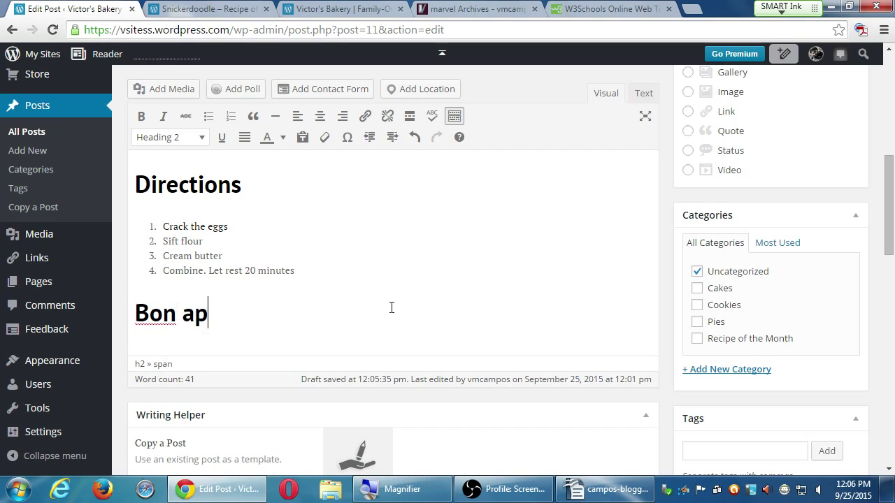
text(etit)
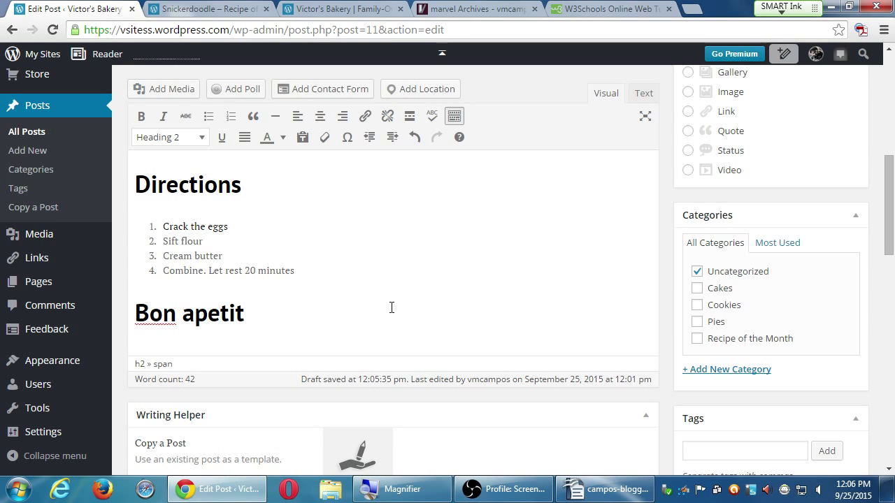
Copy the "Bon apetit" heading text and search Google for it to check the spelling.
key(shift+Home)
key(ctrl+c)
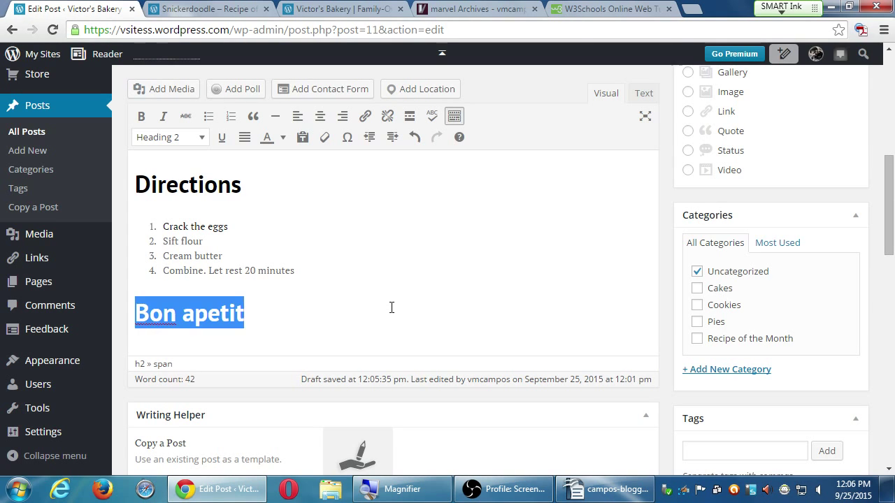
key(ctrl+t)
key(ctrl+v)
key(Return)
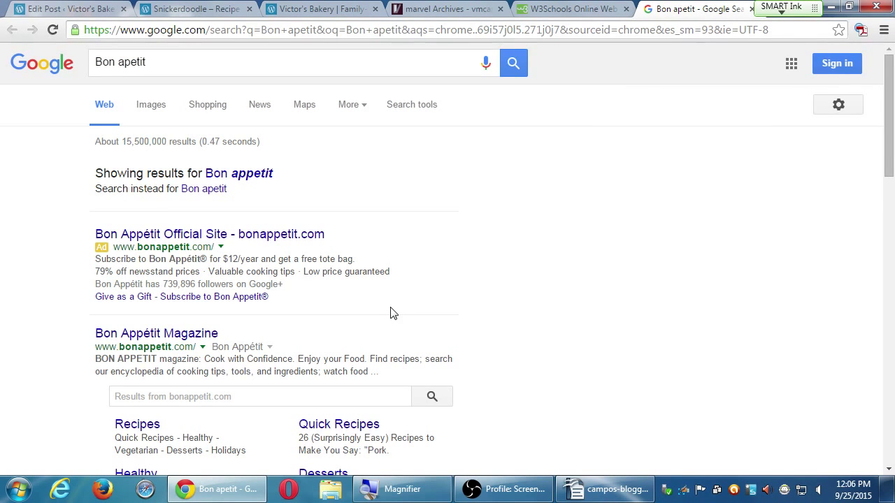
key(ctrl+w)
Correct the spelling of the closing heading to "Bon appetit".
click(392, 308)
key(Left)
key(Left)
key(Left)
key(Left)
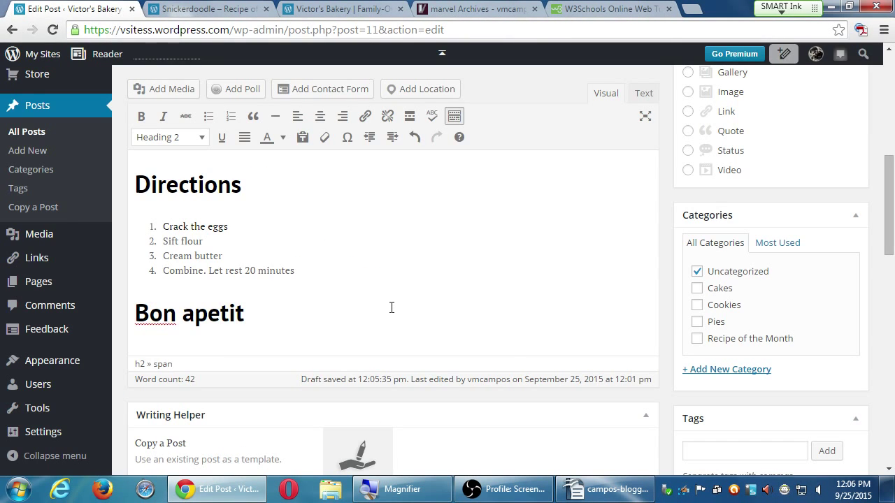
text(p)
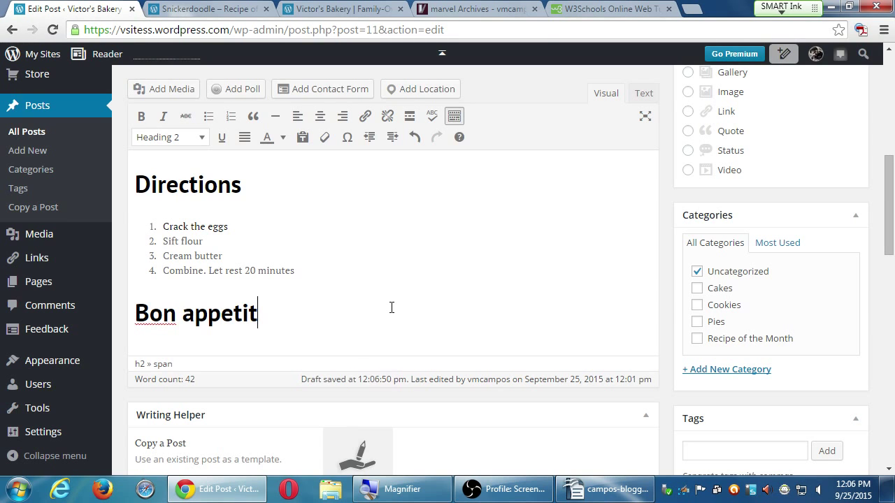
Begin a paragraph below "Bon appetit" saying this classic recipe was passed down from a named person's "Granma and we give".
key(Return)
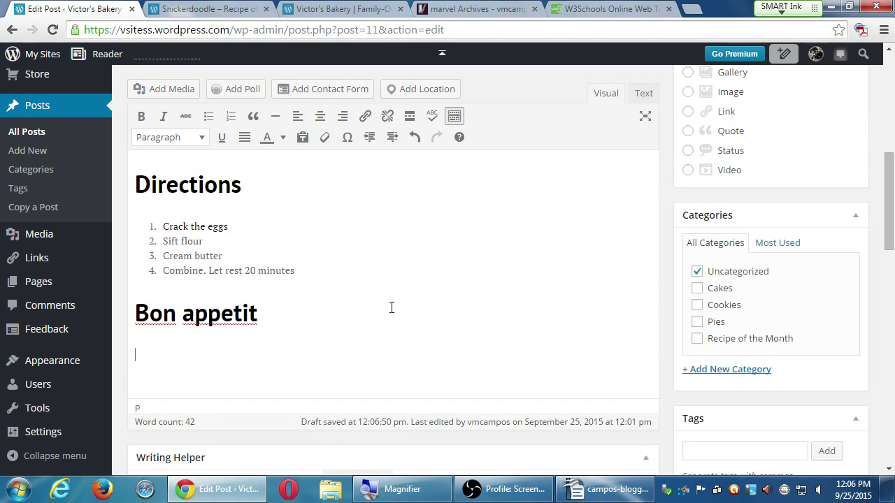
text(oijklfddlkfsfdslkmdfslkmdfsalamdfsl;mdsf;dsf.;dfsm.)
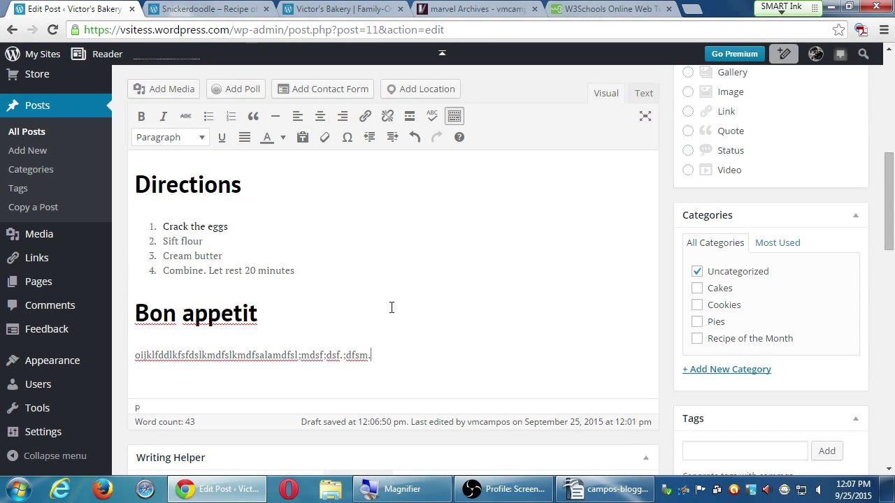
key(shift+Home)
text(Thi)
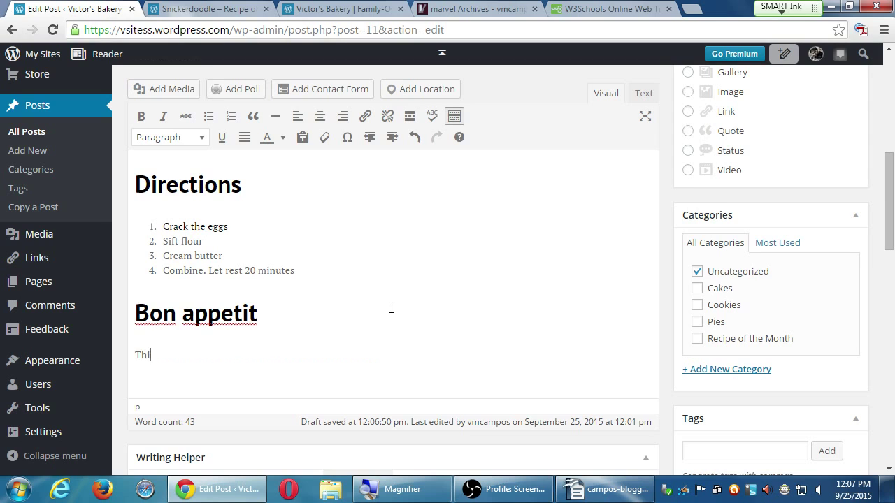
text(s classic recipe was passed)
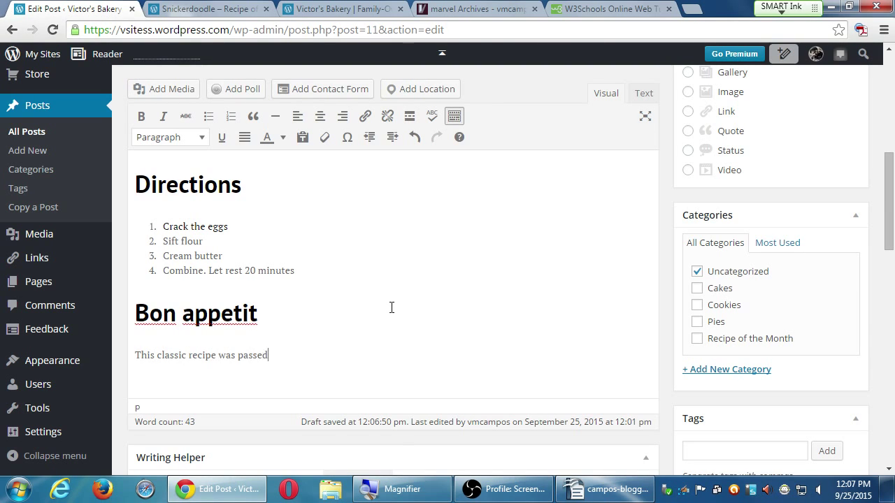
text( down from John's Gr)
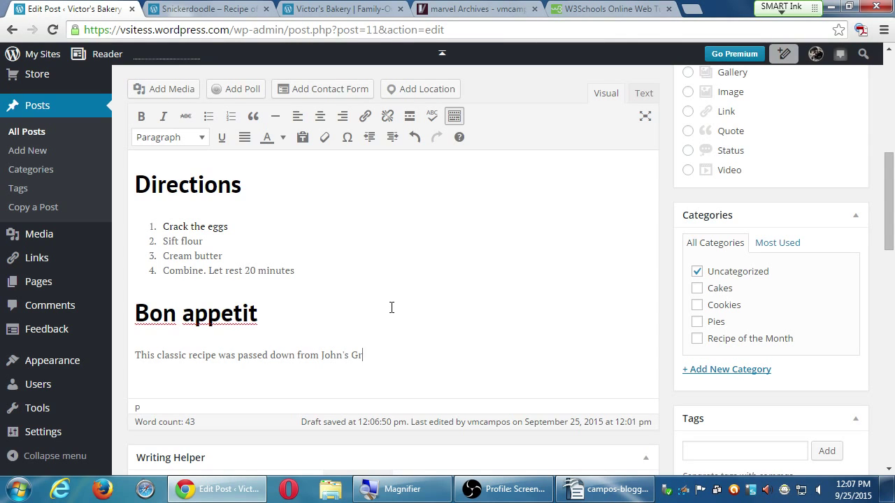
text(eat)
key(BackSpace)
key(BackSpace)
key(BackSpace)
text(anma and we give)
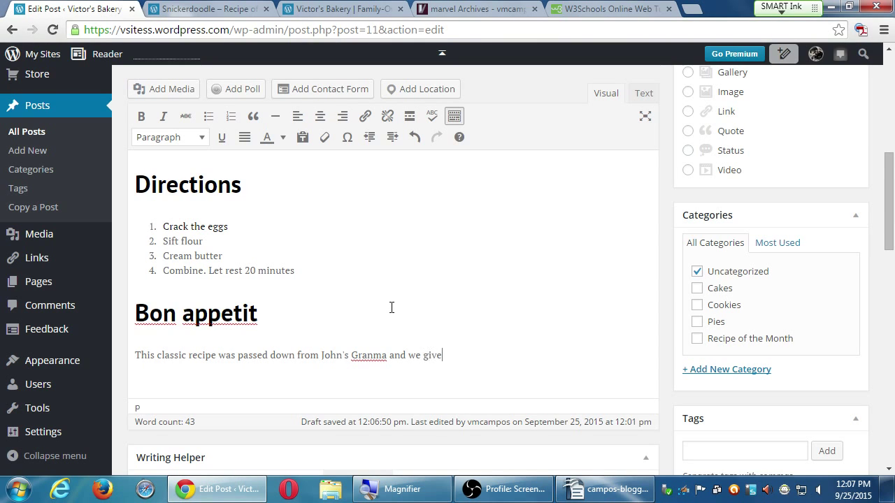
Finish the closing sentence with "it a modern, healthier twist with the Arrowroot Flour.".
text( it a modern, healthier t)
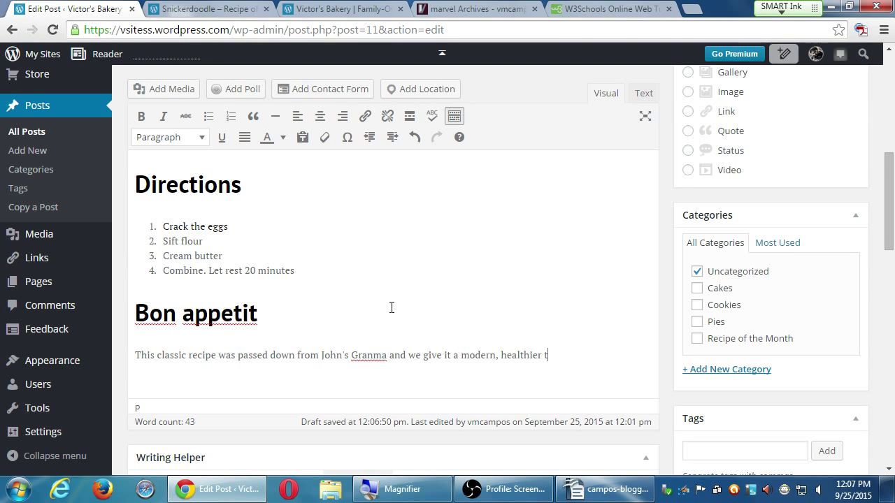
text(wist with the Arrowroot )
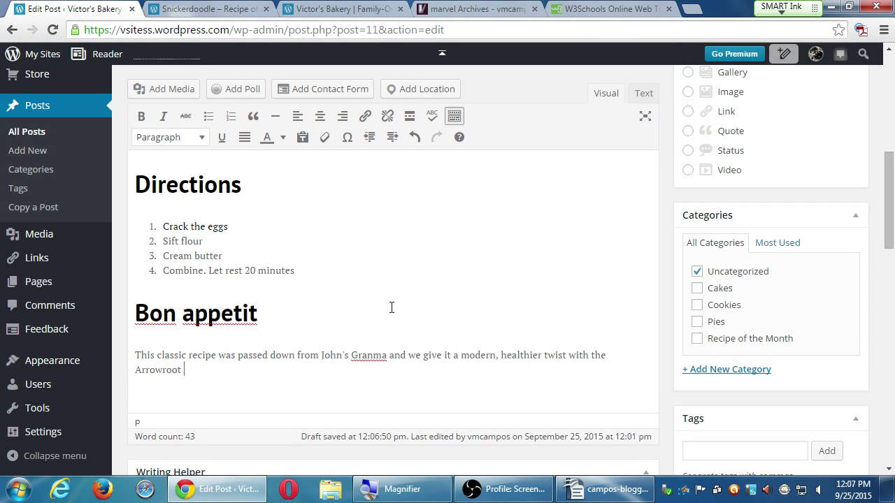
text(Flour. kjdfkjdfkjdfkjf)
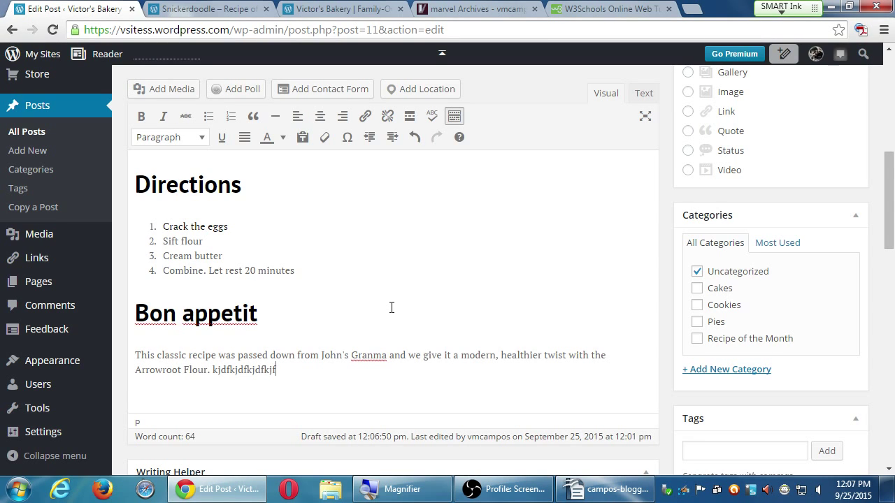
key(ctrl+shift+Left)
key(BackSpace)
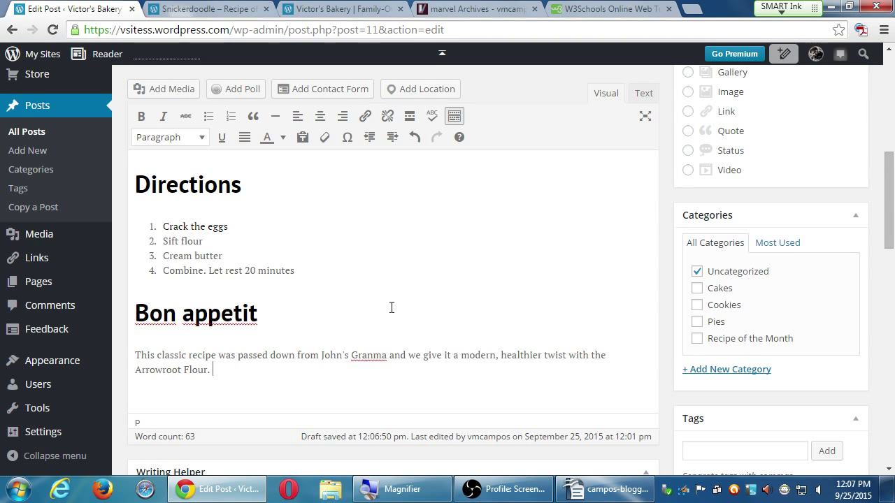
Preview the changed Snickerdoodle post, examine its headings, lists and closing paragraph, and return to the post editor.
scroll(455, 367, up, 5)
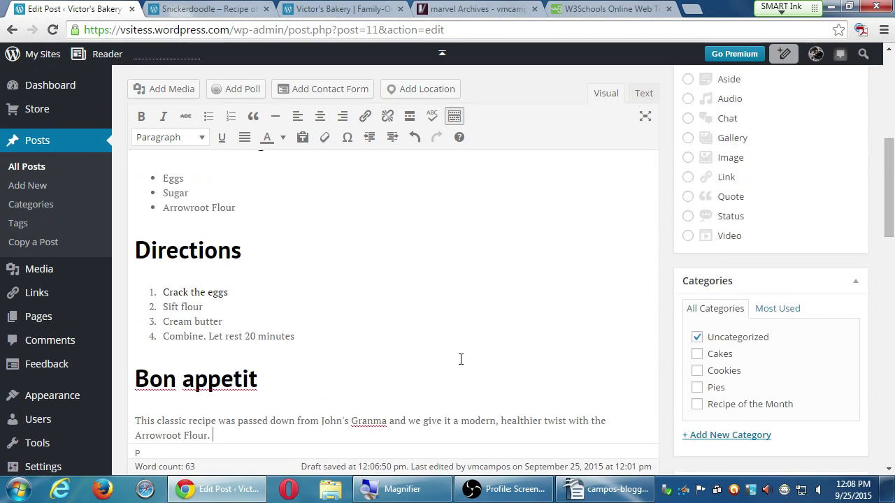
scroll(465, 354, up, 1)
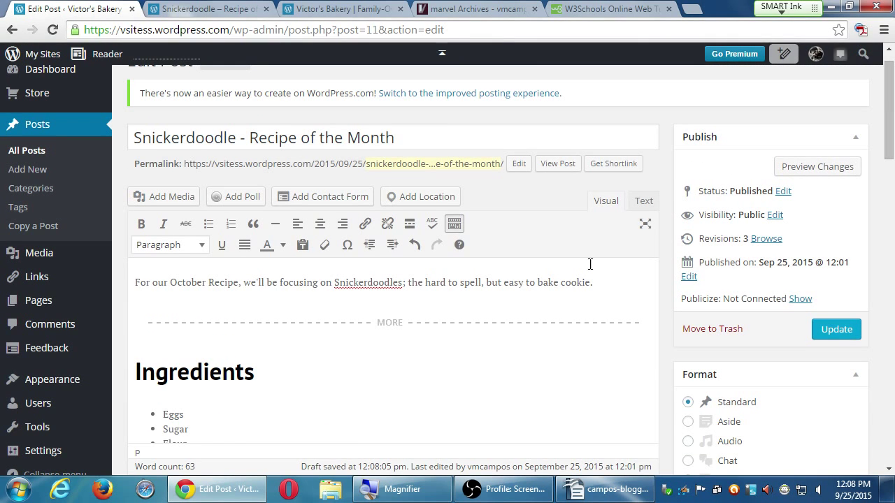
click(806, 176)
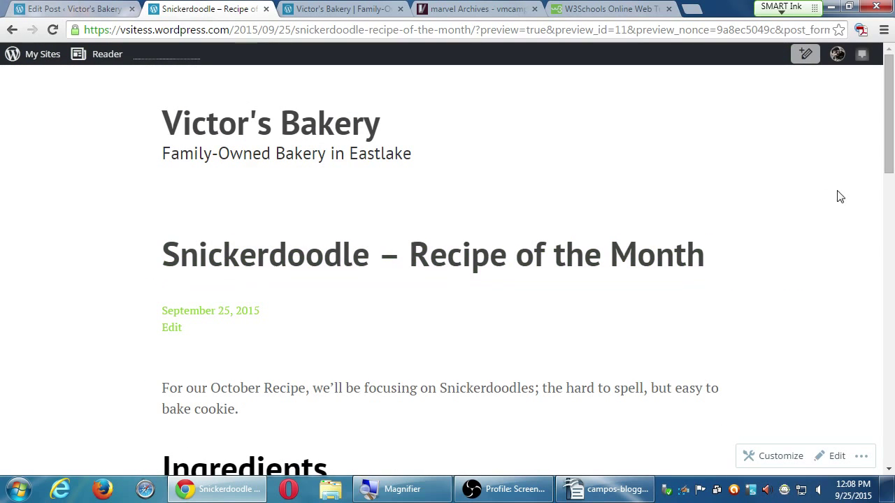
drag(888, 151, 886, 186)
scroll(862, 221, down, 6)
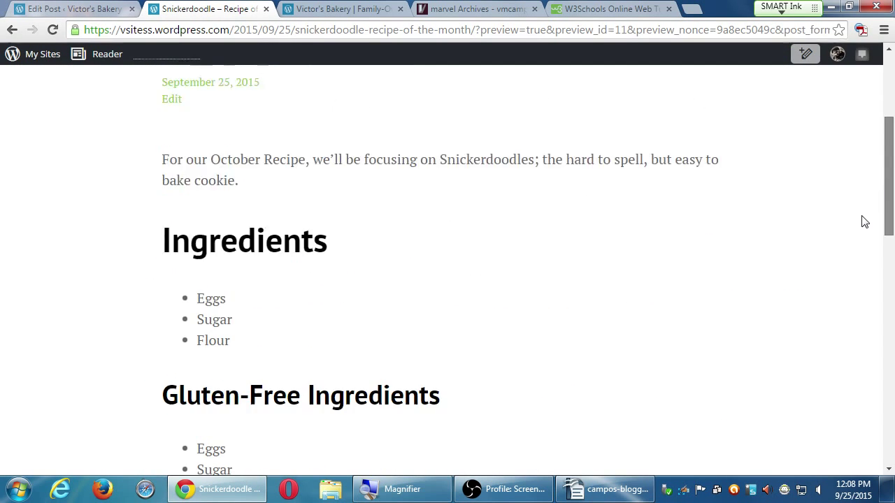
scroll(846, 305, down, 5)
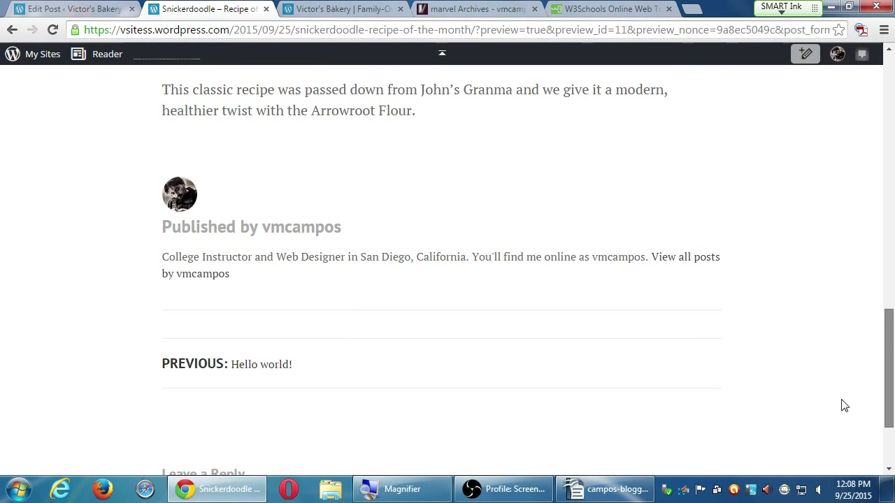
scroll(847, 385, up, 1)
drag(888, 378, 888, 149)
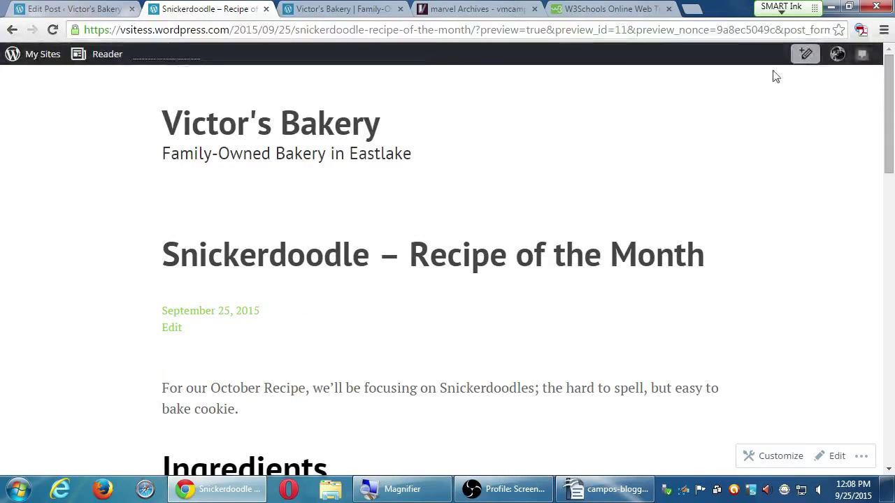
click(112, 9)
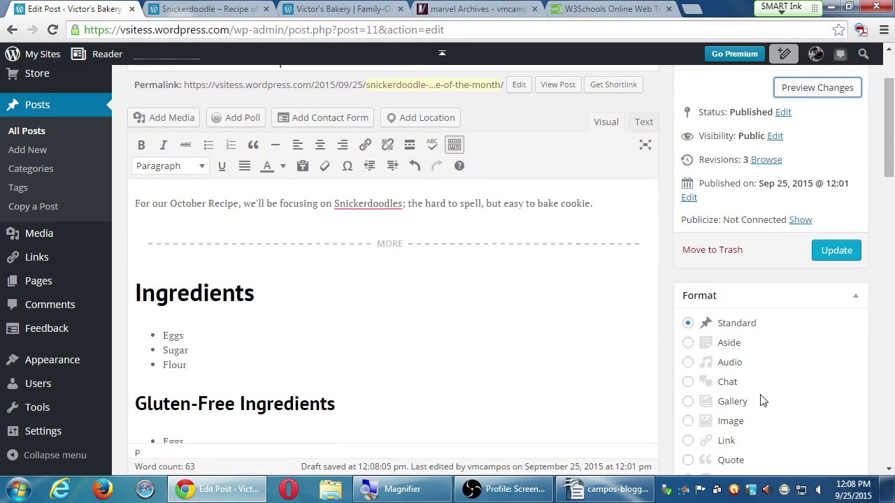
Switch to the blogging checklist in OpenOffice Writer and review its items from Images through Read More.
click(514, 490)
click(514, 490)
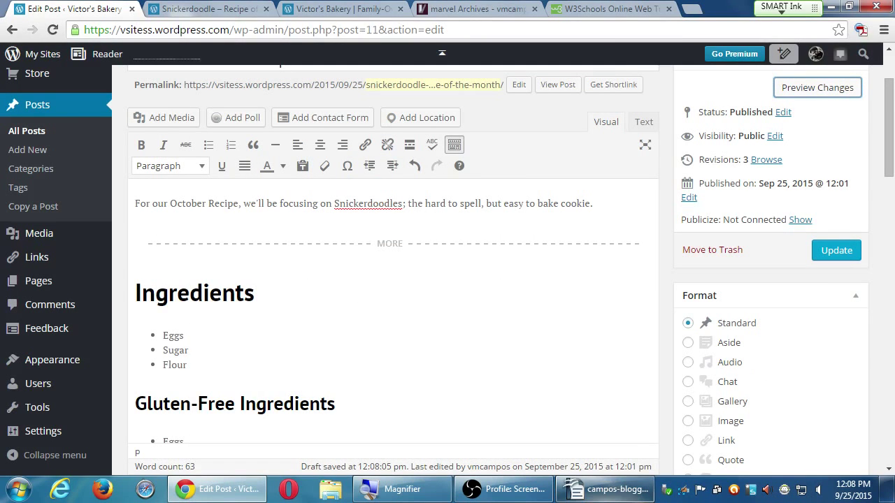
click(620, 494)
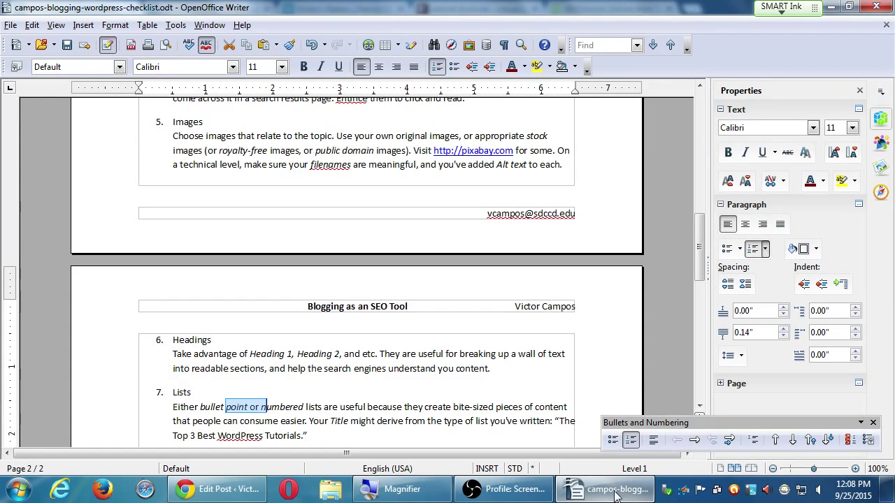
scroll(482, 413, down, 4)
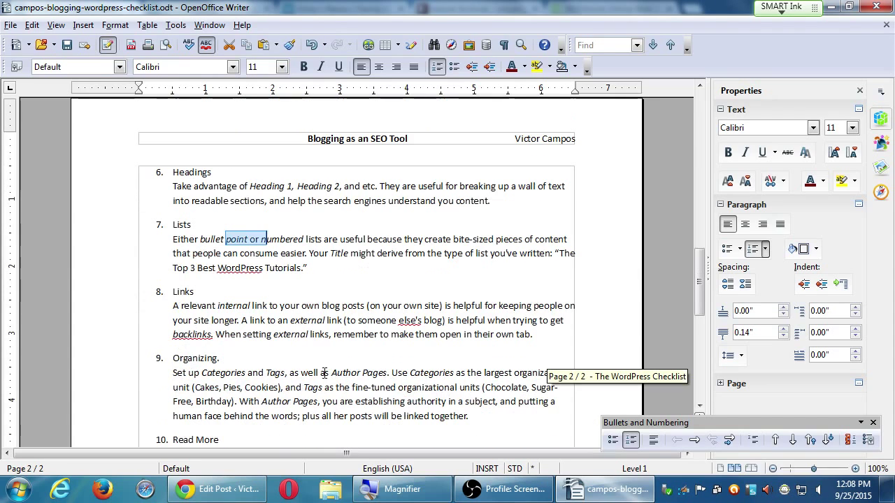
scroll(353, 308, up, 2)
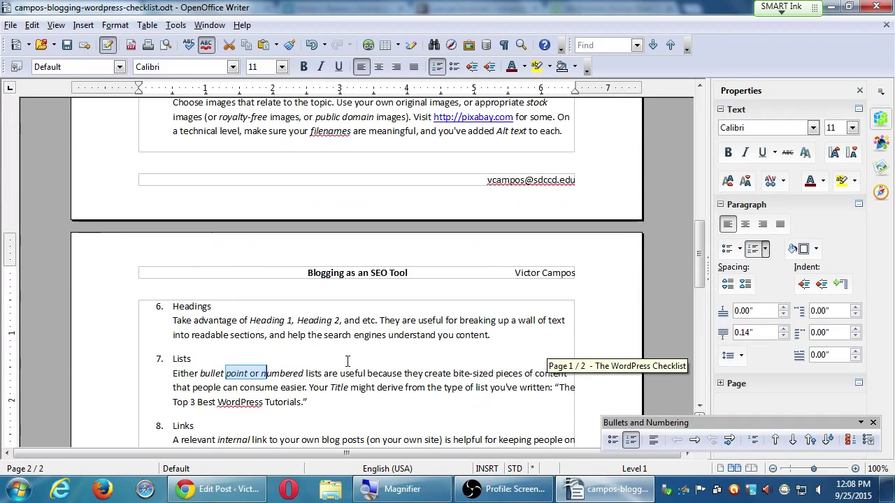
scroll(349, 306, down, 4)
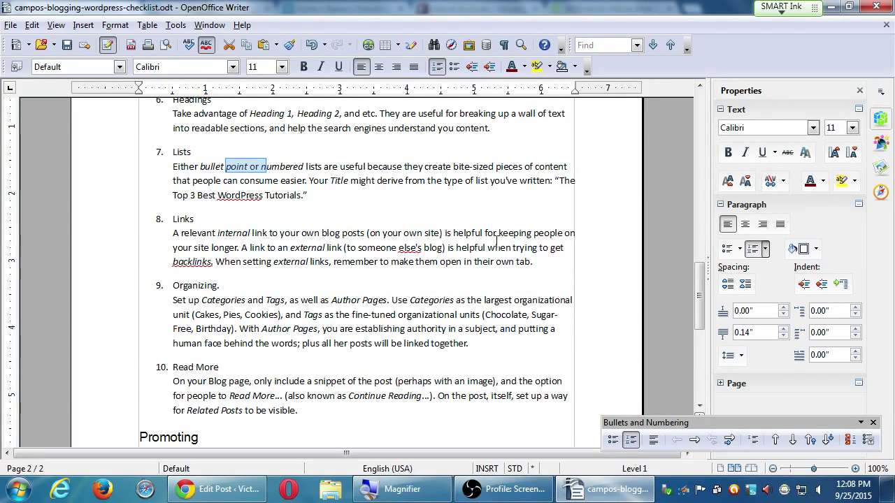
scroll(416, 357, up, 7)
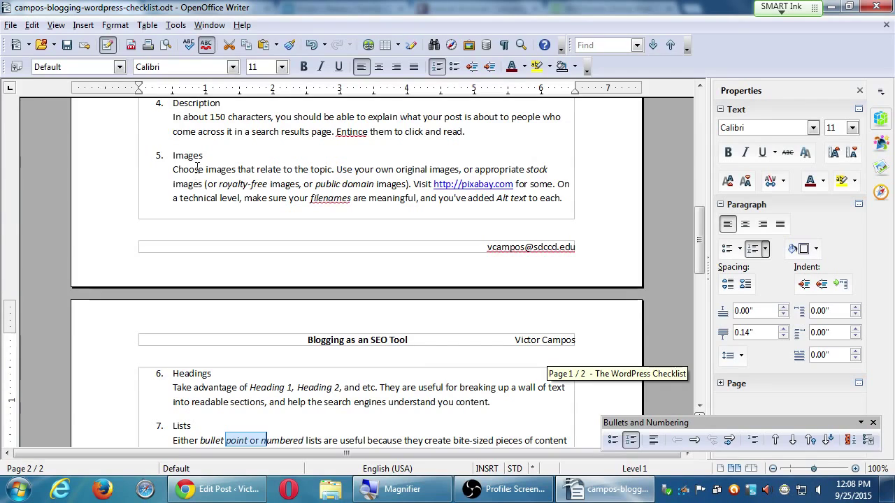
Read checklist item 5, Images, covering stock, royalty-free and public domain images, filenames and Alt text.
drag(184, 156, 203, 155)
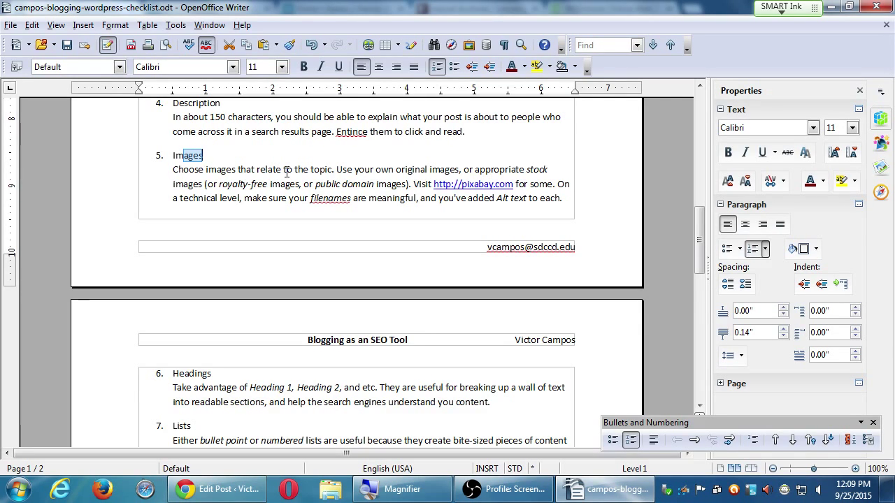
click(233, 183)
drag(331, 198, 342, 186)
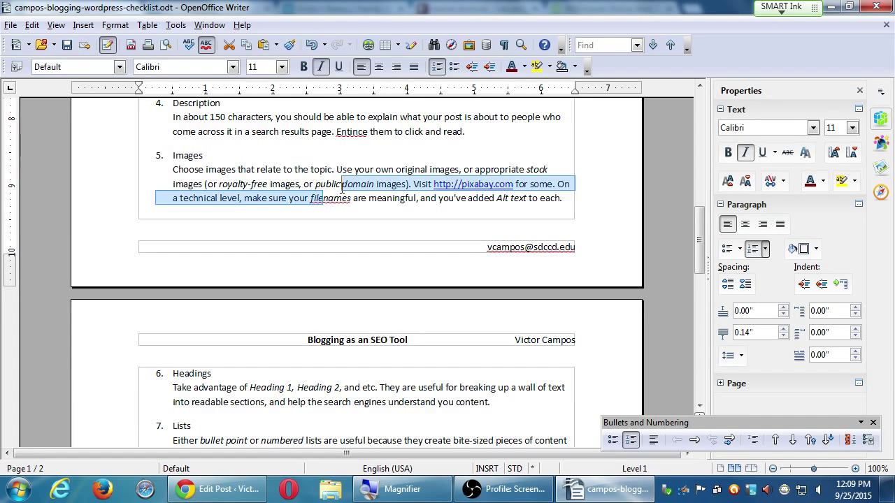
click(368, 185)
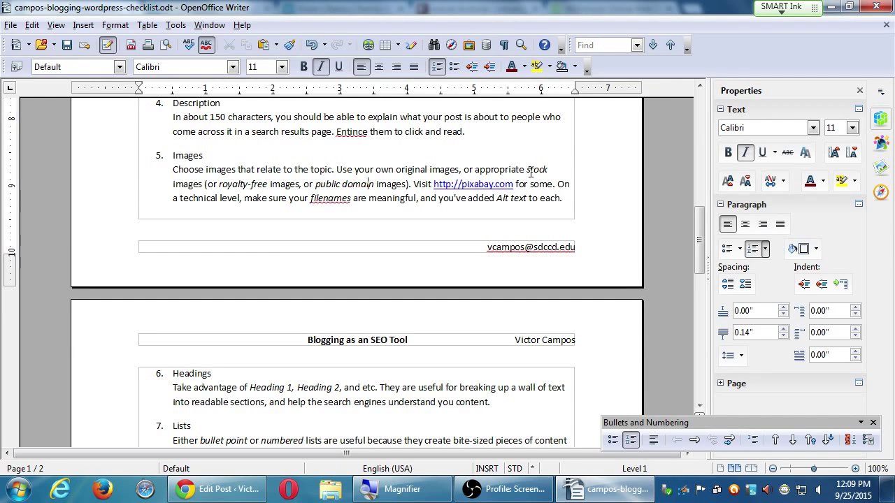
Switch to Chrome and open pixabay.com in a new tab.
click(248, 488)
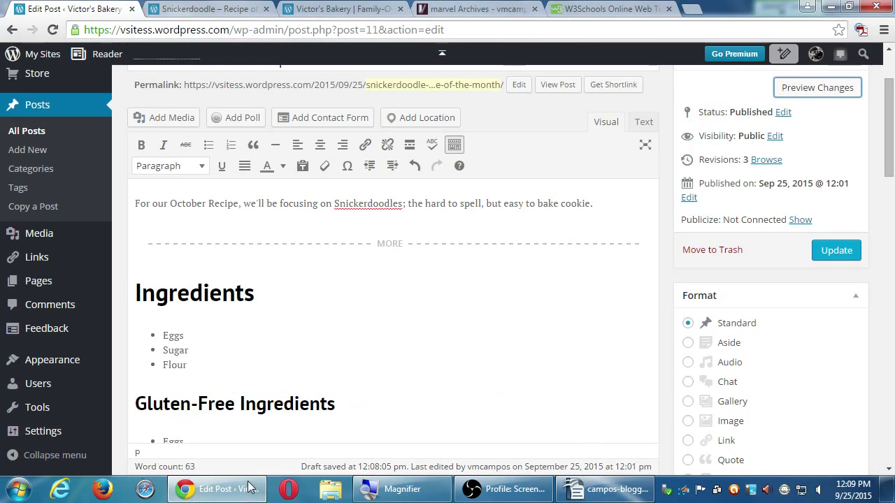
click(691, 8)
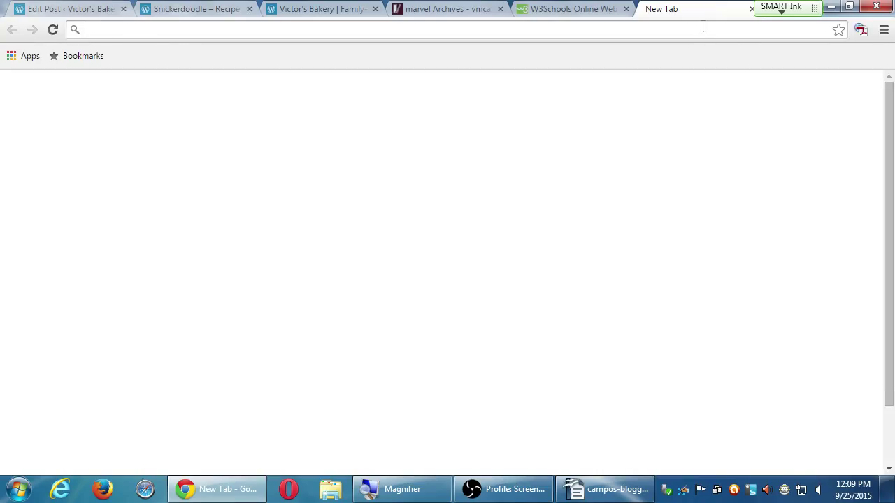
text(pixab)
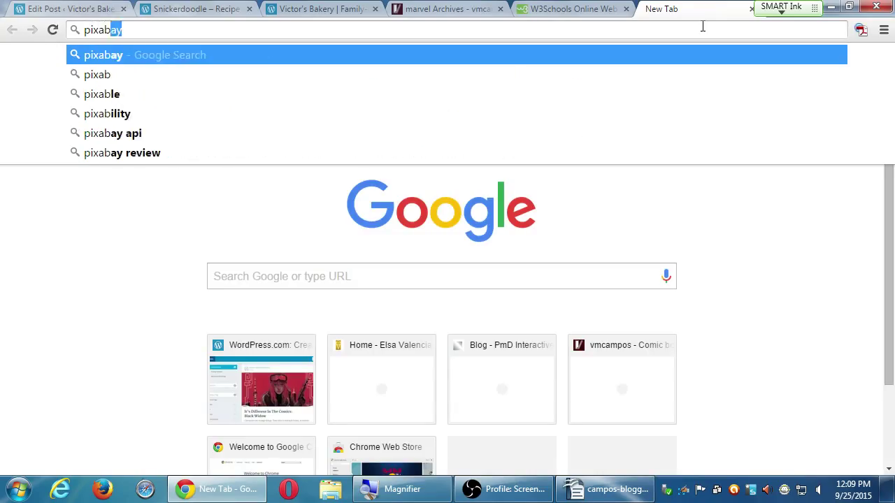
text(ay.com)
key(Return)
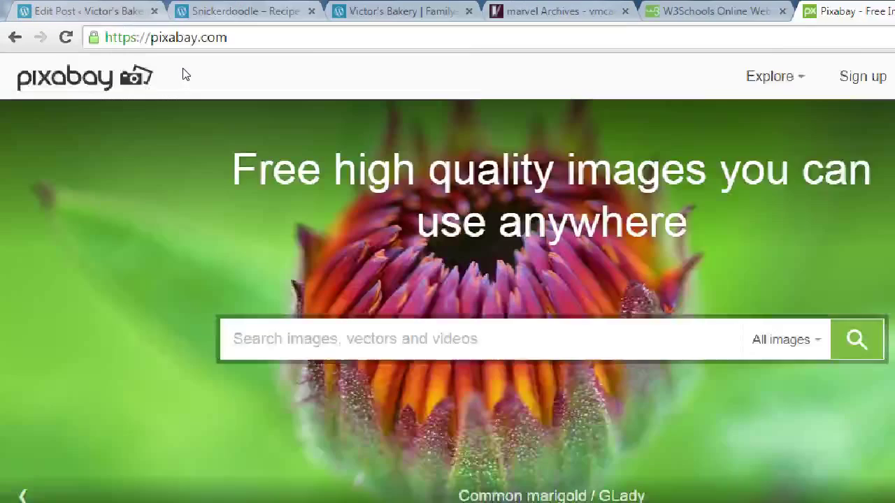
Search Pixabay's images for "snickerdoodle".
scroll(356, 235, down, 1)
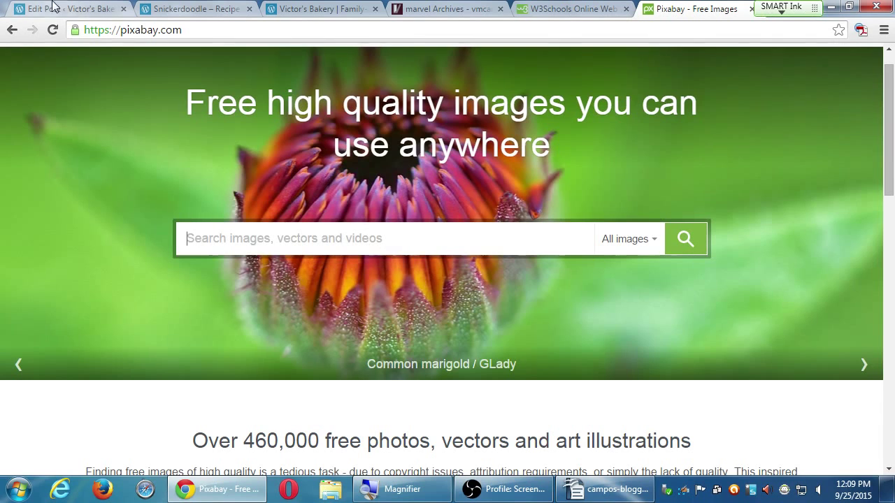
text(snickerdoodle)
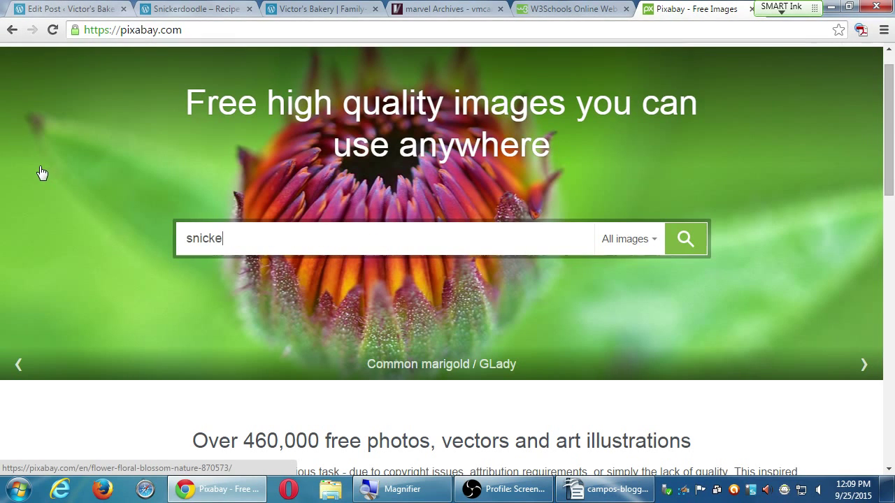
key(Return)
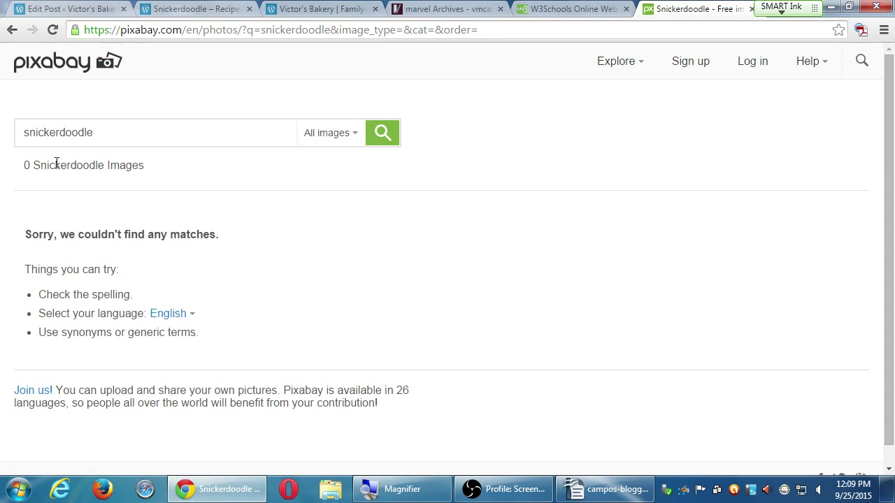
Replace the image search with "cookie" and browse the results for a suitable photo.
double_click(36, 132)
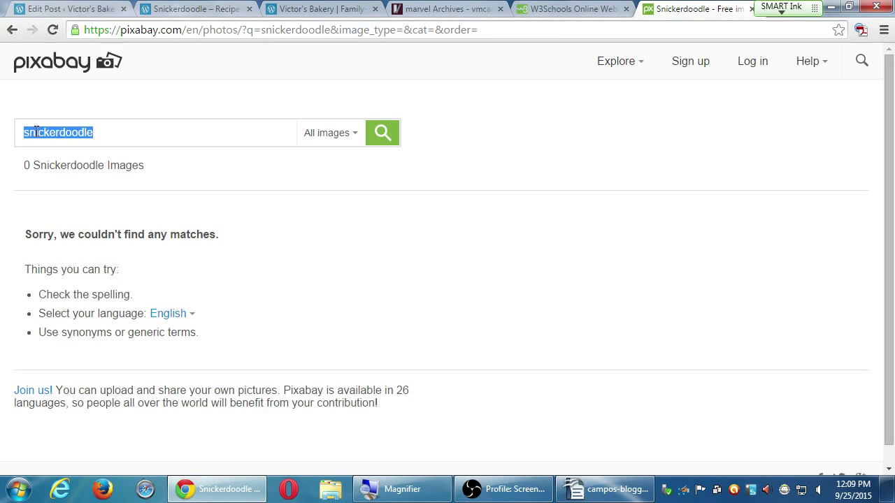
text(cookie)
key(Return)
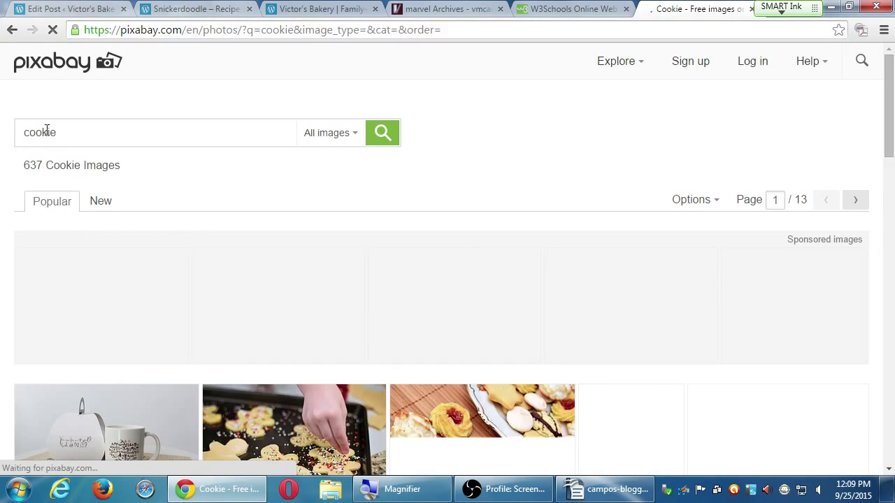
scroll(251, 210, down, 2)
scroll(255, 202, up, 2)
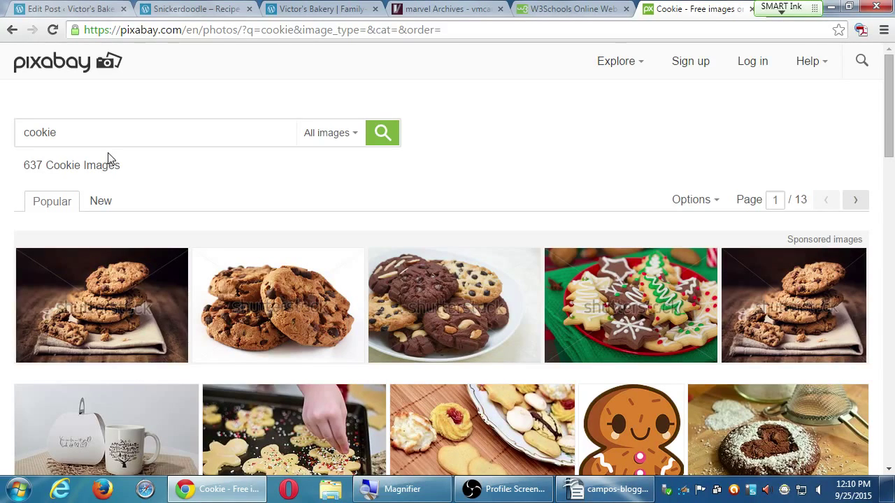
scroll(108, 155, down, 3)
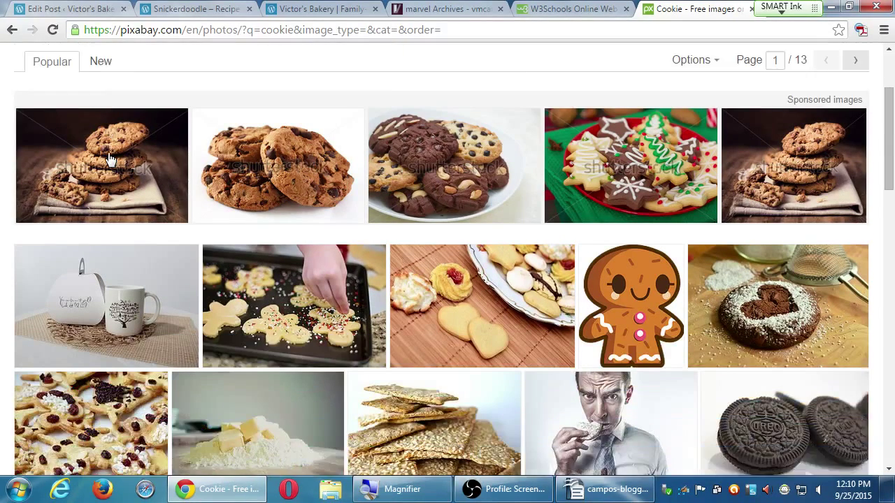
scroll(110, 160, down, 3)
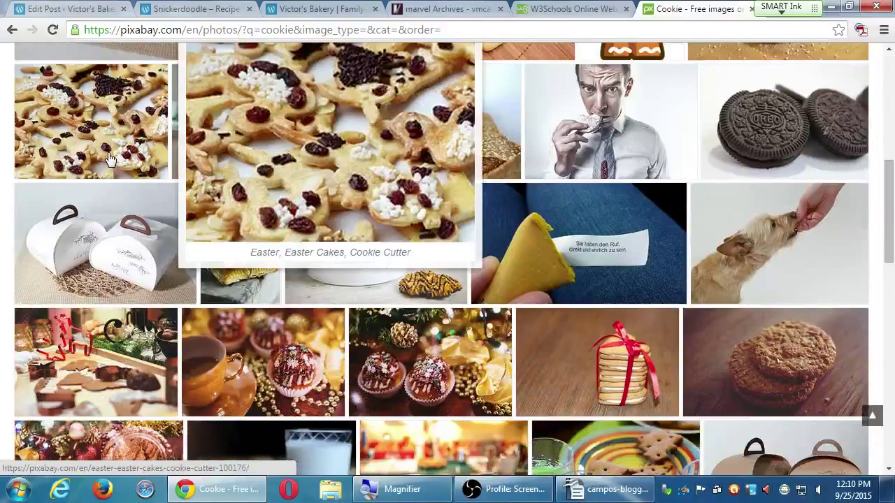
mouse_move(591, 147)
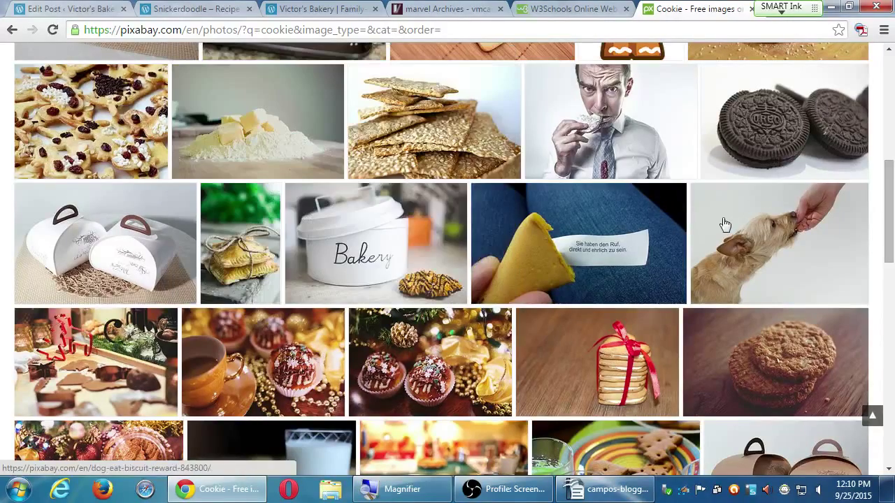
mouse_move(727, 224)
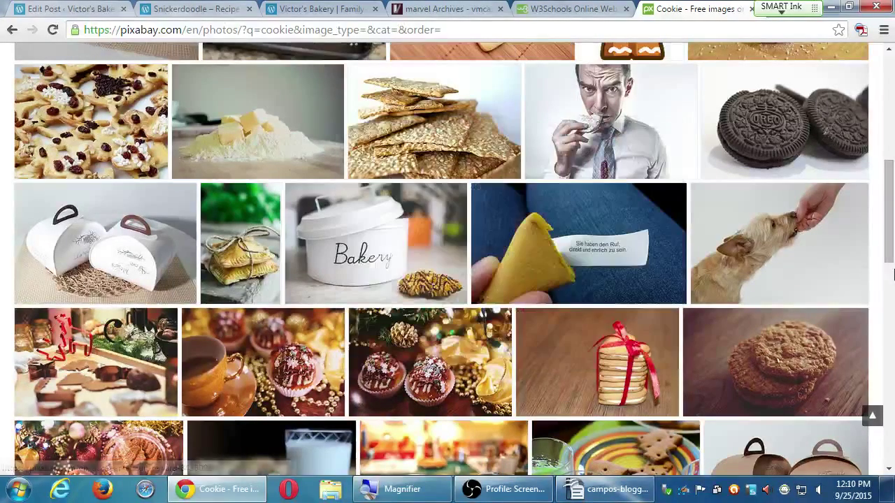
drag(891, 233, 880, 401)
click(873, 416)
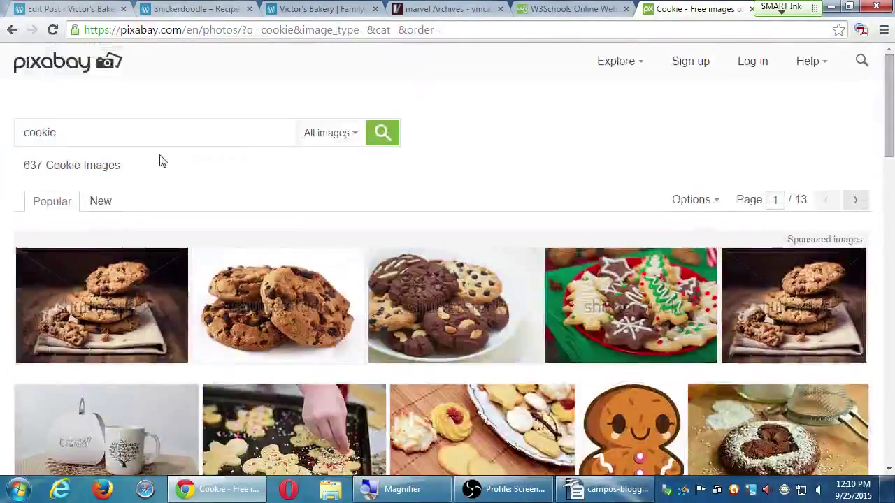
Narrow the image search to "sugar cookie" and look through the first page of results.
click(156, 132)
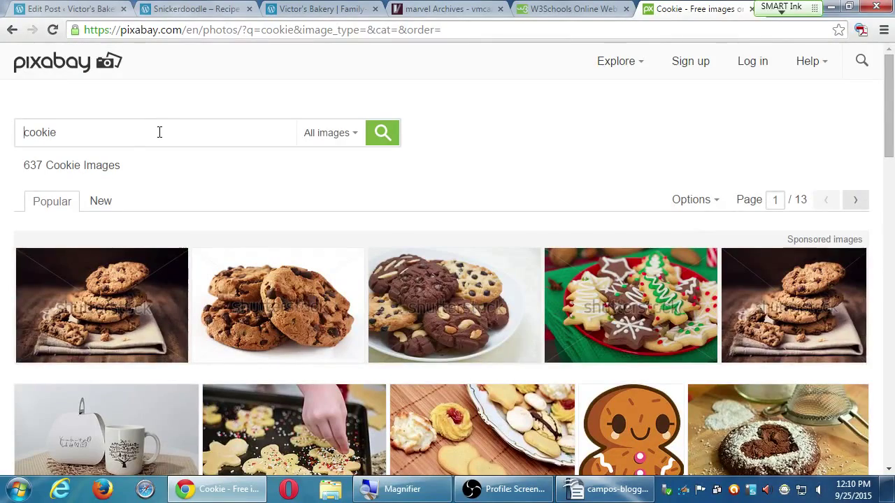
key(Home)
text(sugar)
key(Return)
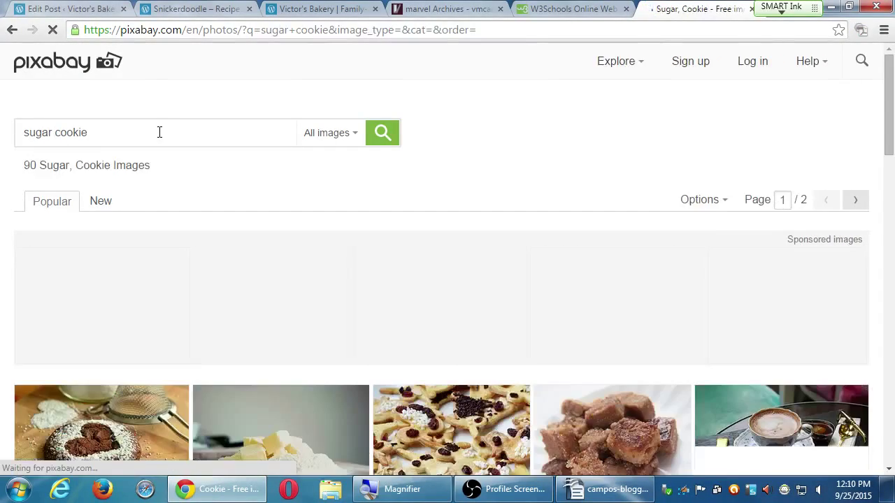
scroll(874, 177, down, 4)
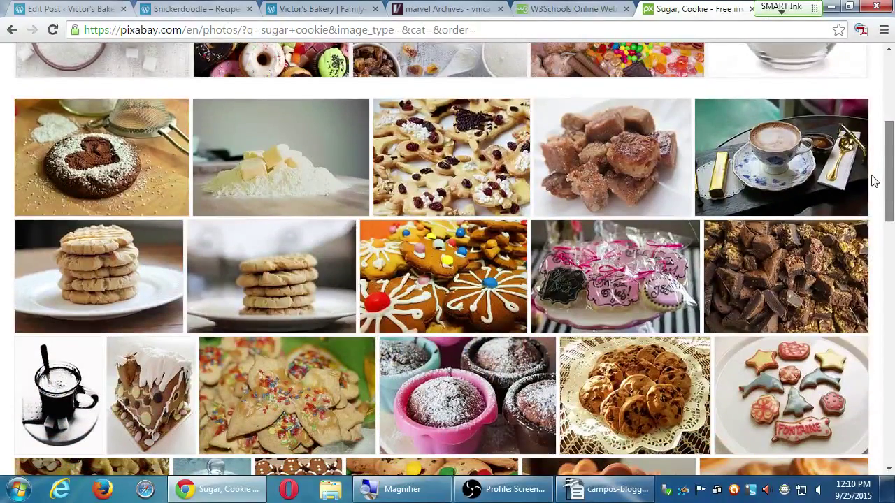
scroll(873, 189, down, 1)
scroll(873, 199, down, 2)
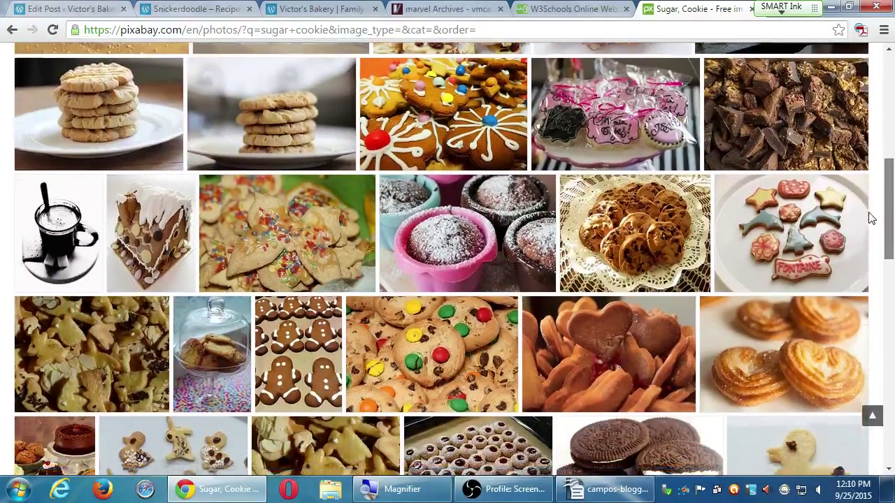
scroll(873, 224, down, 2)
scroll(872, 253, down, 4)
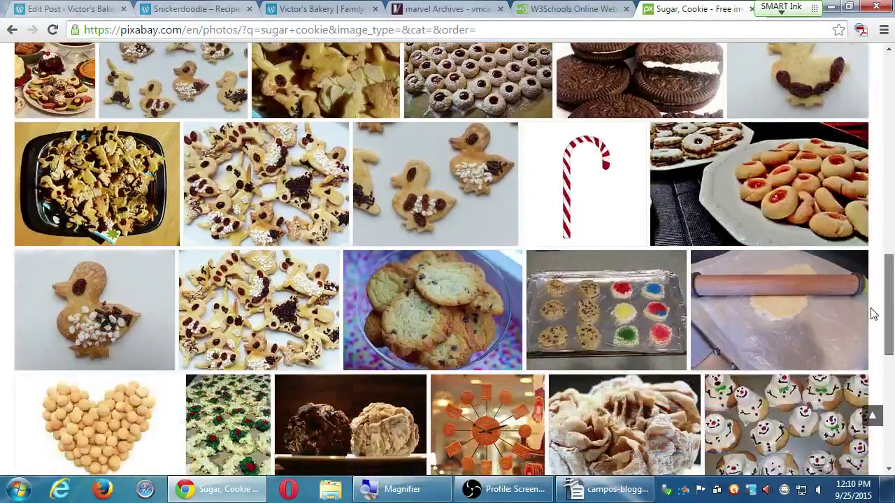
scroll(873, 335, down, 3)
scroll(878, 364, down, 1)
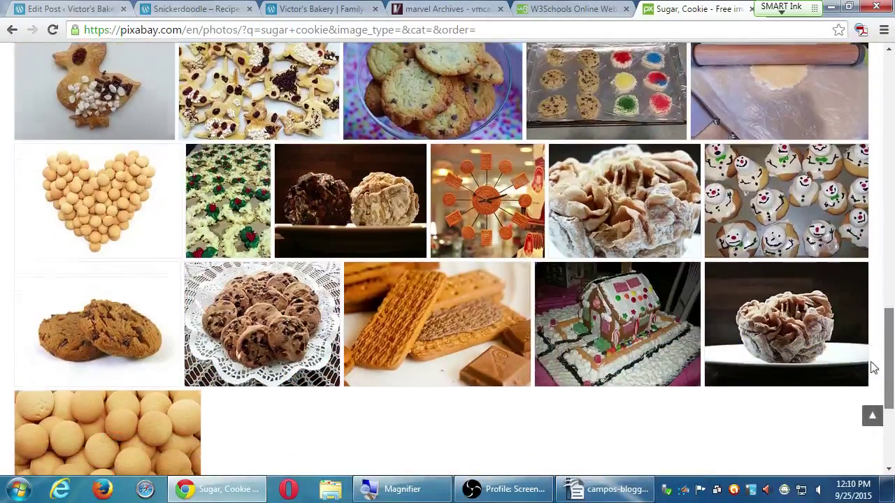
scroll(878, 385, down, 1)
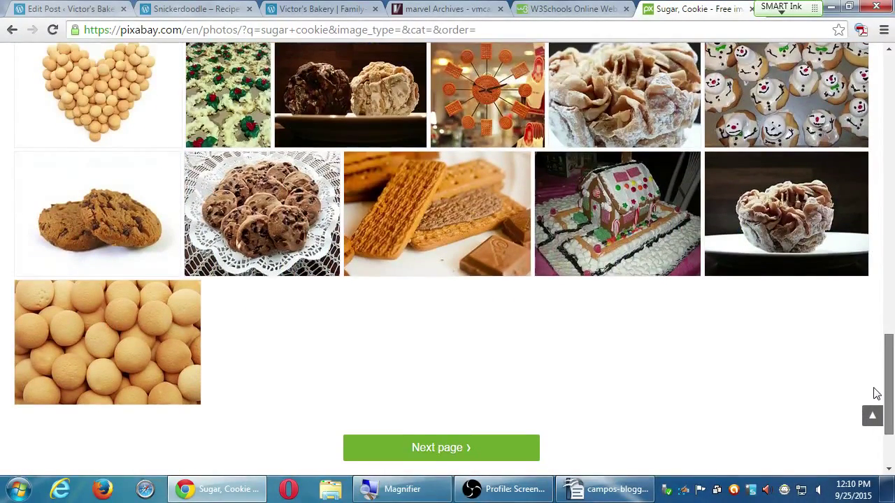
Browse the second page of sugar cookie results and open the close-up photo of a ridged cookie on top of jam cookies.
click(445, 449)
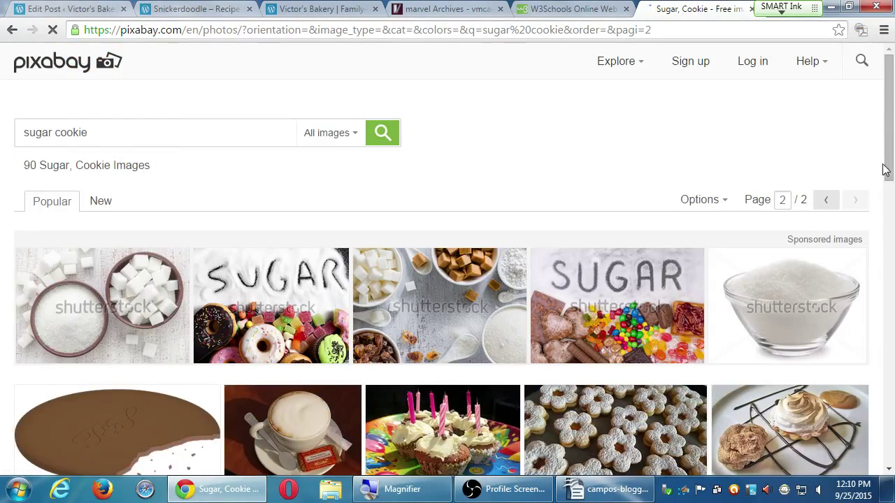
drag(885, 168, 880, 435)
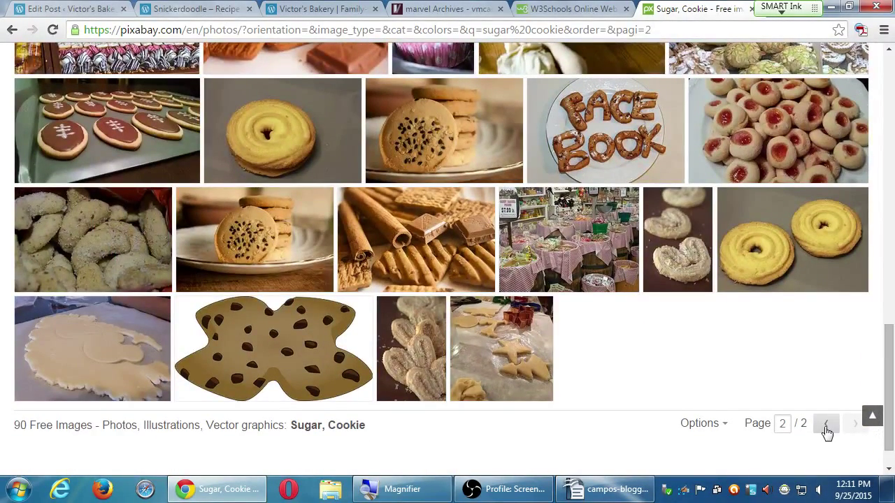
scroll(762, 402, down, 1)
scroll(763, 402, up, 6)
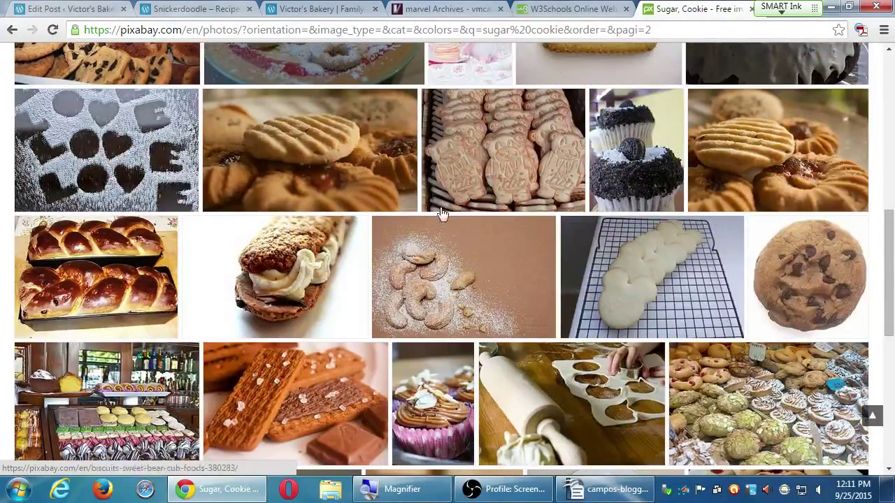
click(272, 146)
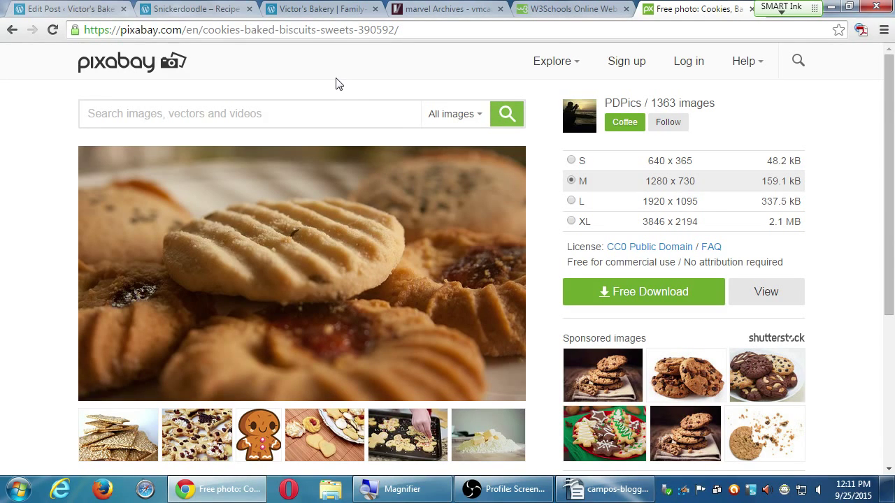
Download the cookie photo at size M, 1280 x 730, entering the captcha text to authorize the download.
click(623, 299)
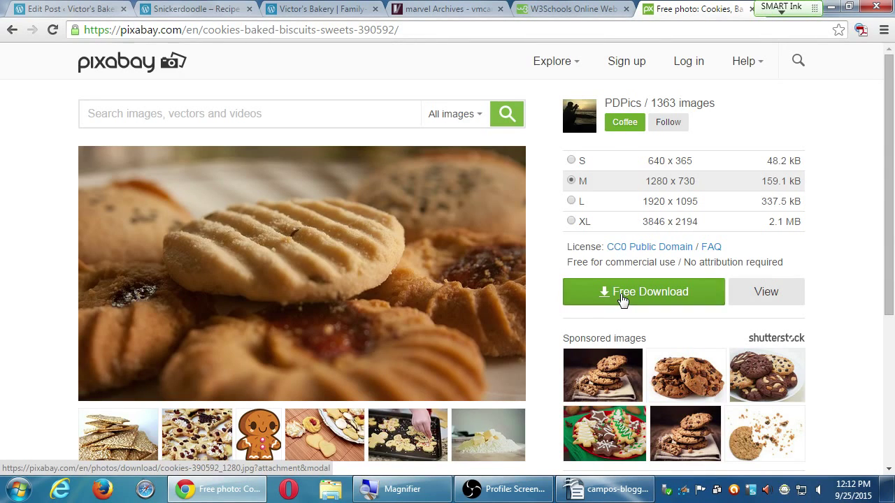
click(474, 315)
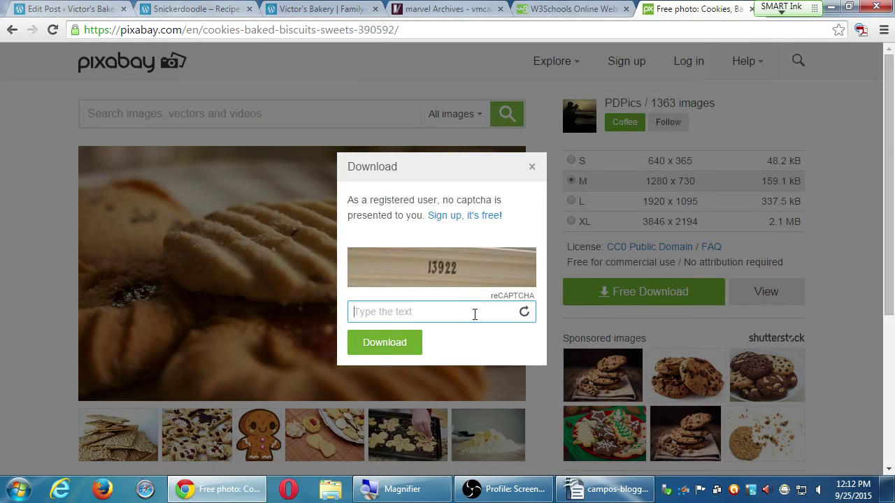
text(13922)
click(400, 353)
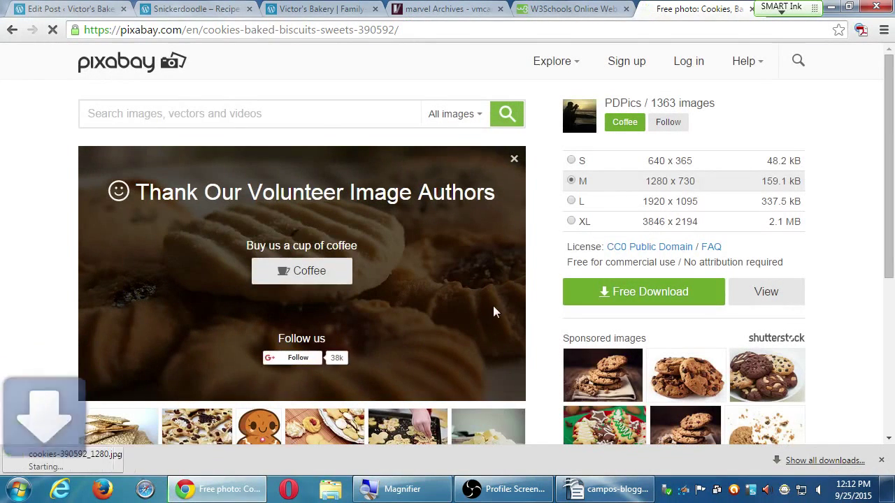
Show the downloaded file cookies-390592_1280.jpg in its folder and move the Explorer window higher on the screen.
mouse_move(187, 433)
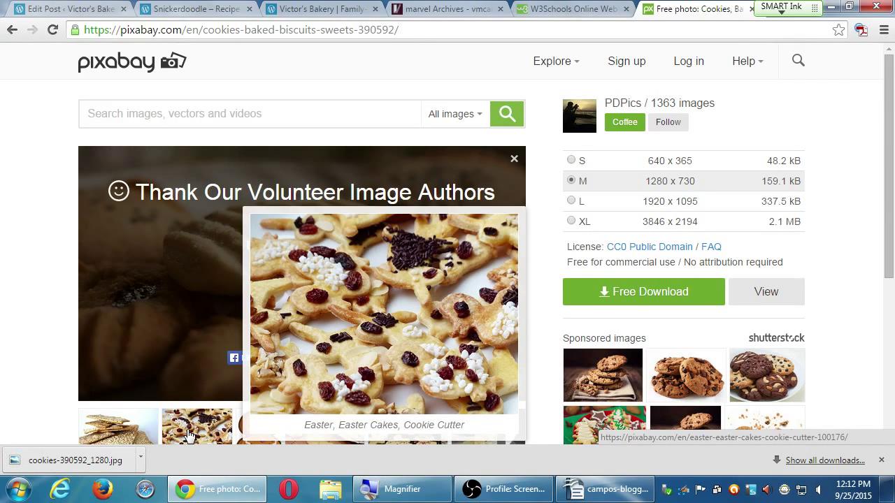
click(144, 454)
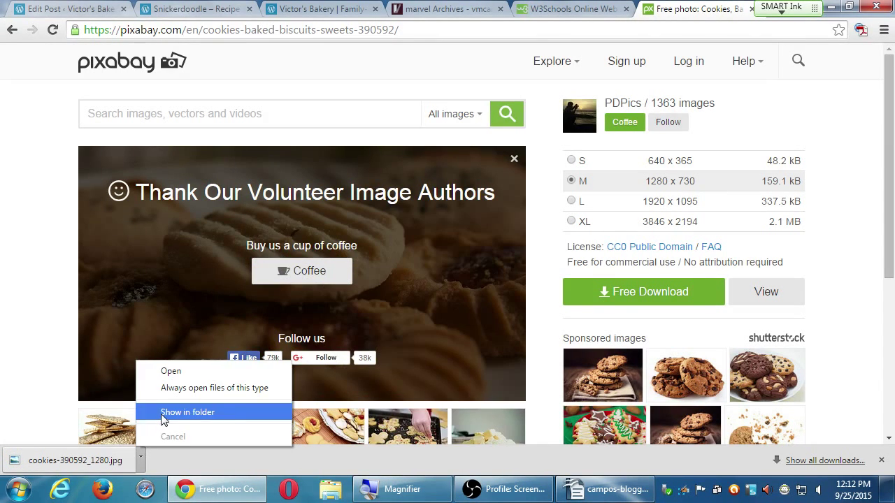
click(163, 413)
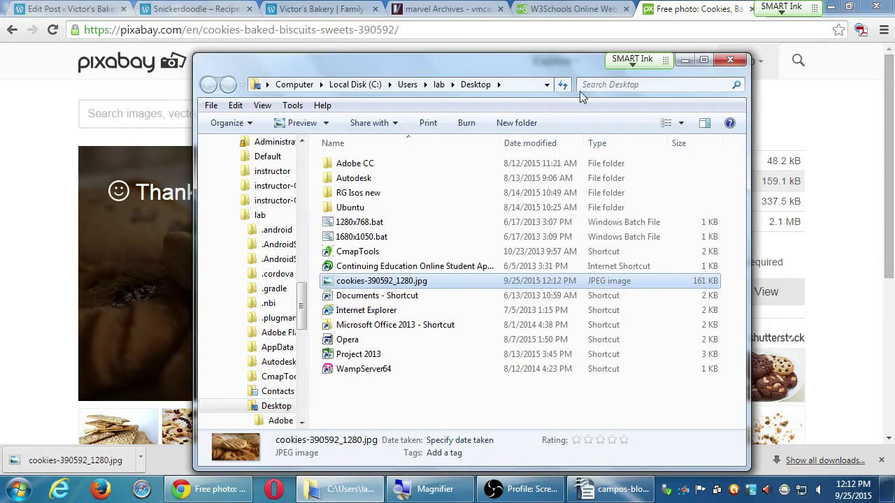
drag(557, 68, 546, 33)
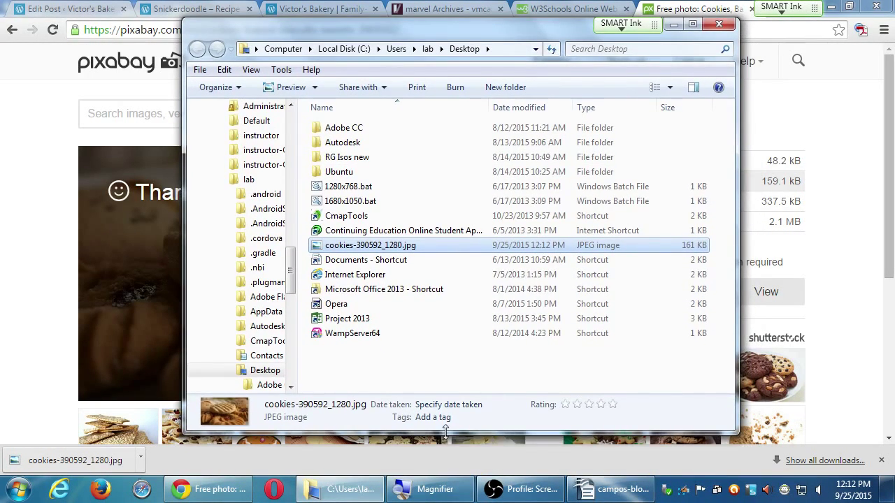